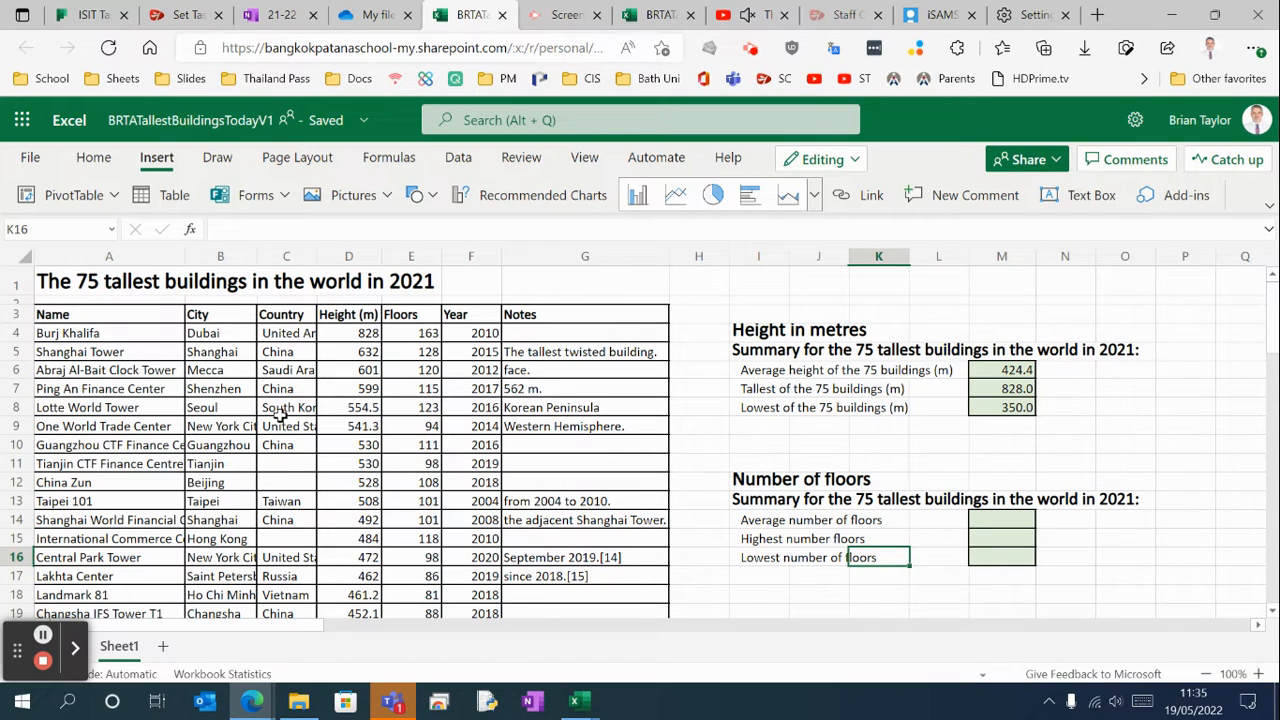
Step: Insert a clustered column chart from the Name and Height (m) columns, covering A3:A78 and D3:D78
{"action": "left_click_drag", "start_coordinate": [110, 314], "coordinate": [134, 422]}
{"action": "scroll", "coordinate": [456, 410], "scroll_direction": "up", "scroll_amount": 13}
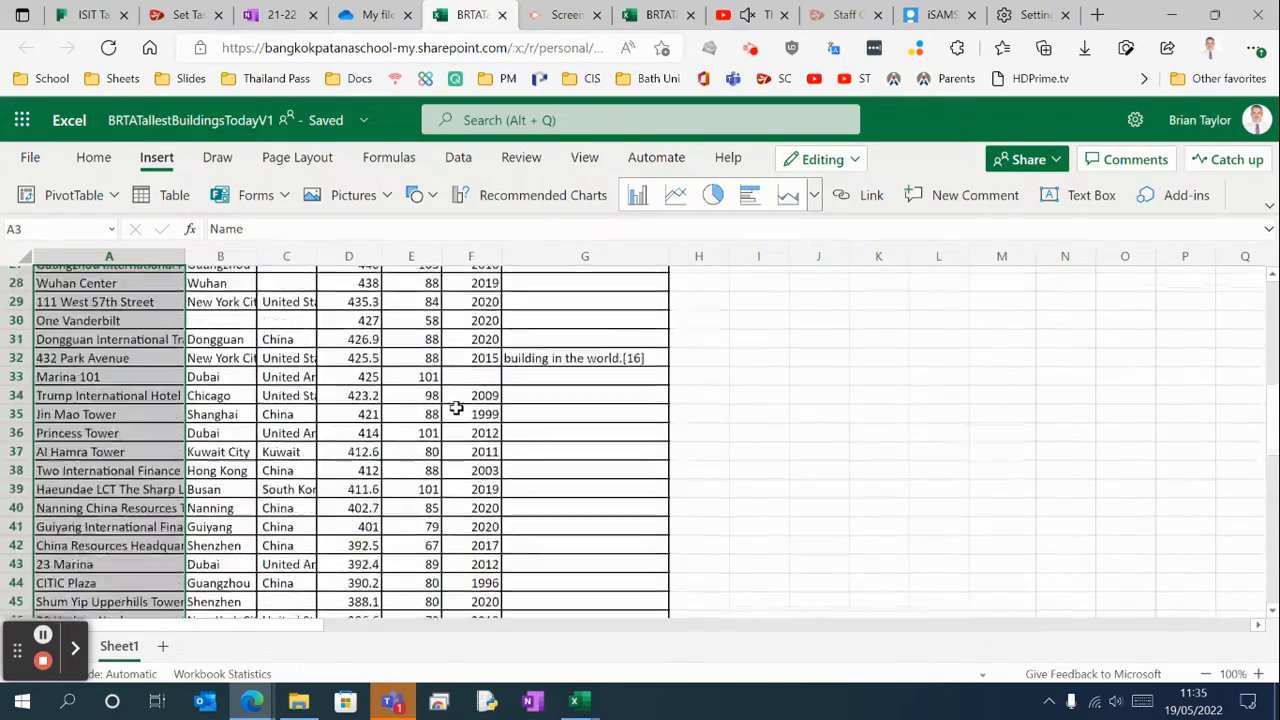
{"action": "scroll", "coordinate": [456, 408], "scroll_direction": "up", "scroll_amount": 10}
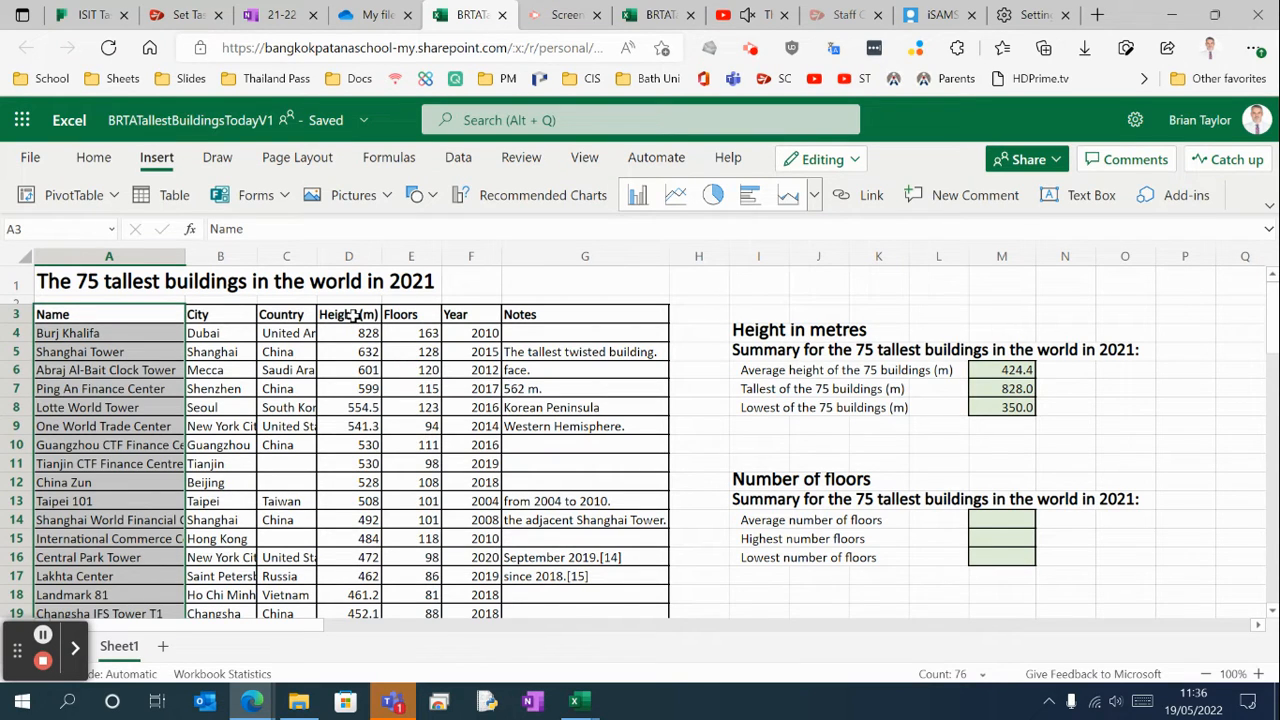
{"action": "left_click_drag", "start_coordinate": [354, 314], "coordinate": [353, 421]}
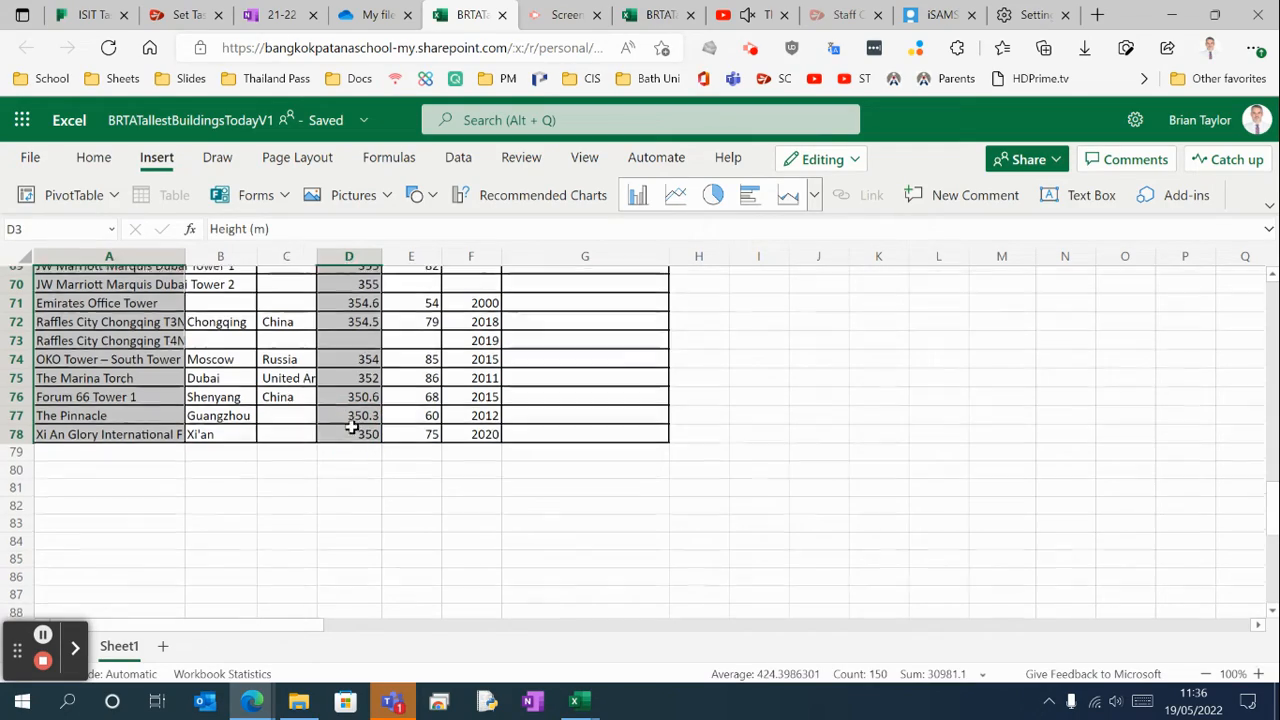
{"action": "scroll", "coordinate": [352, 421], "scroll_direction": "up", "scroll_amount": 15}
{"action": "scroll", "coordinate": [352, 421], "scroll_direction": "up", "scroll_amount": 6}
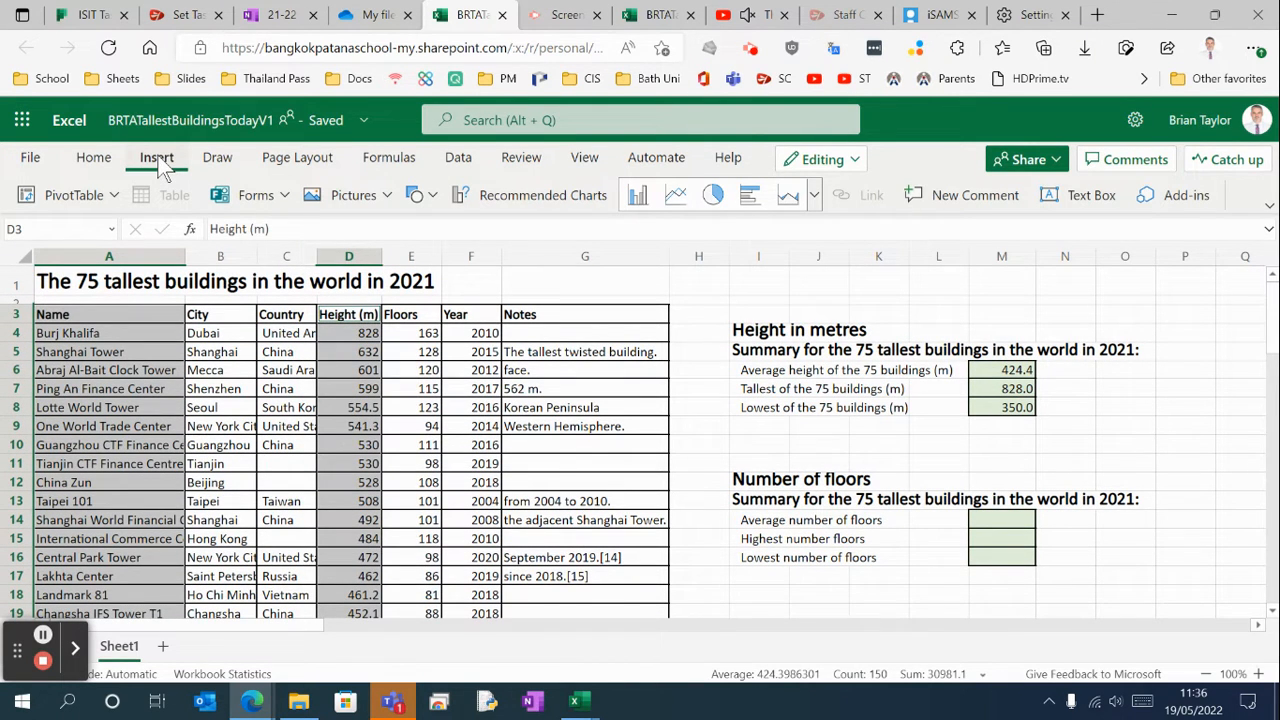
{"action": "left_click", "coordinate": [815, 196]}
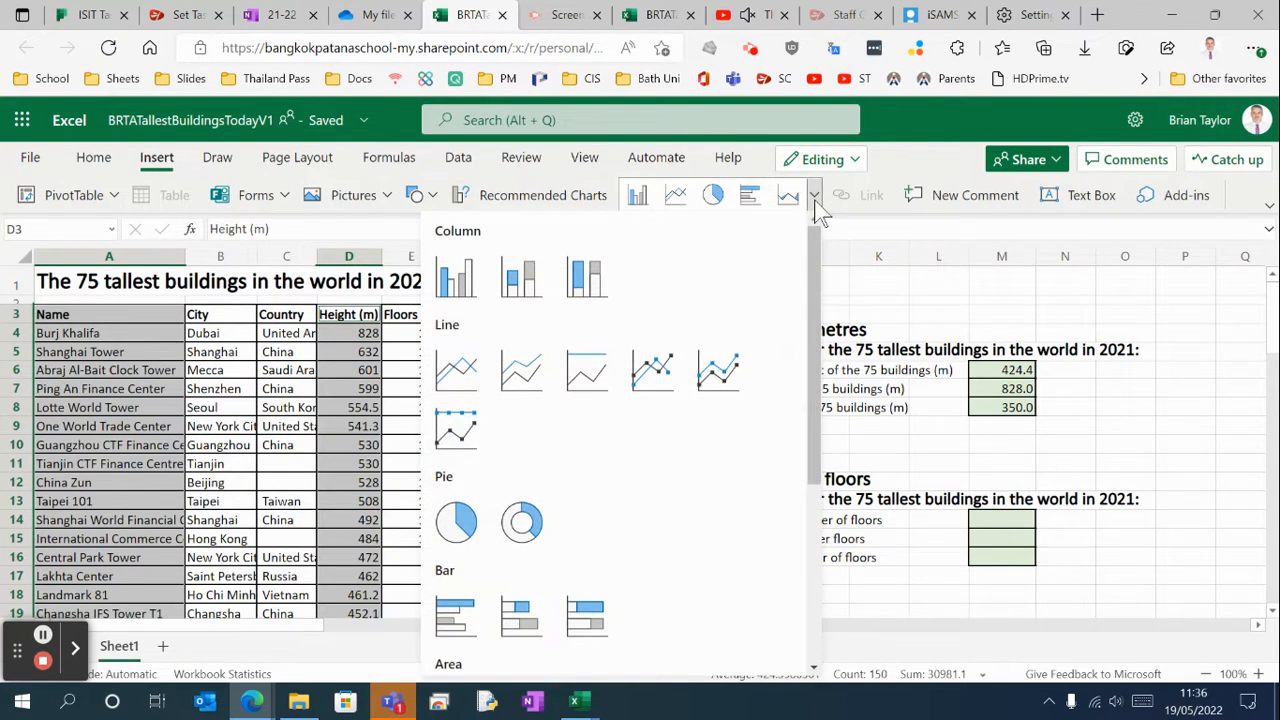
{"action": "left_click", "coordinate": [455, 280]}
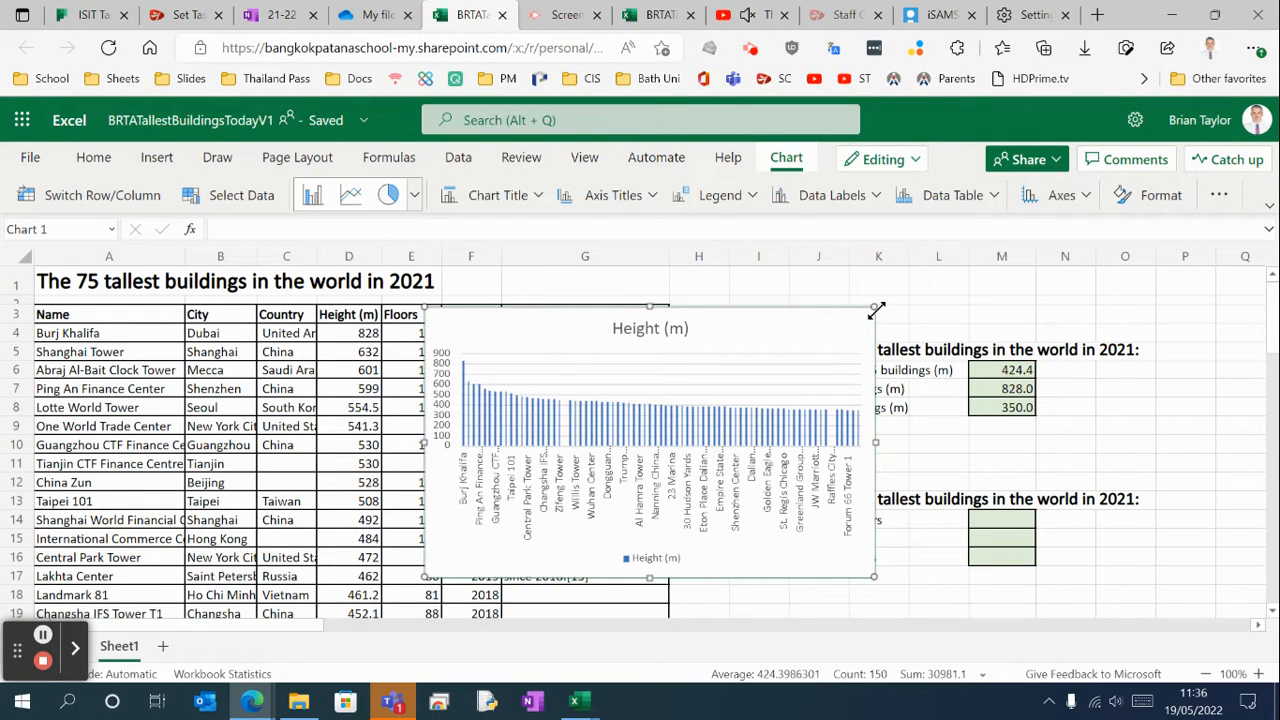
Step: Enlarge the chart slightly and move it to the right, starting at the Notes column
{"action": "left_click_drag", "start_coordinate": [872, 309], "coordinate": [923, 283]}
{"action": "left_click_drag", "start_coordinate": [834, 331], "coordinate": [945, 346]}
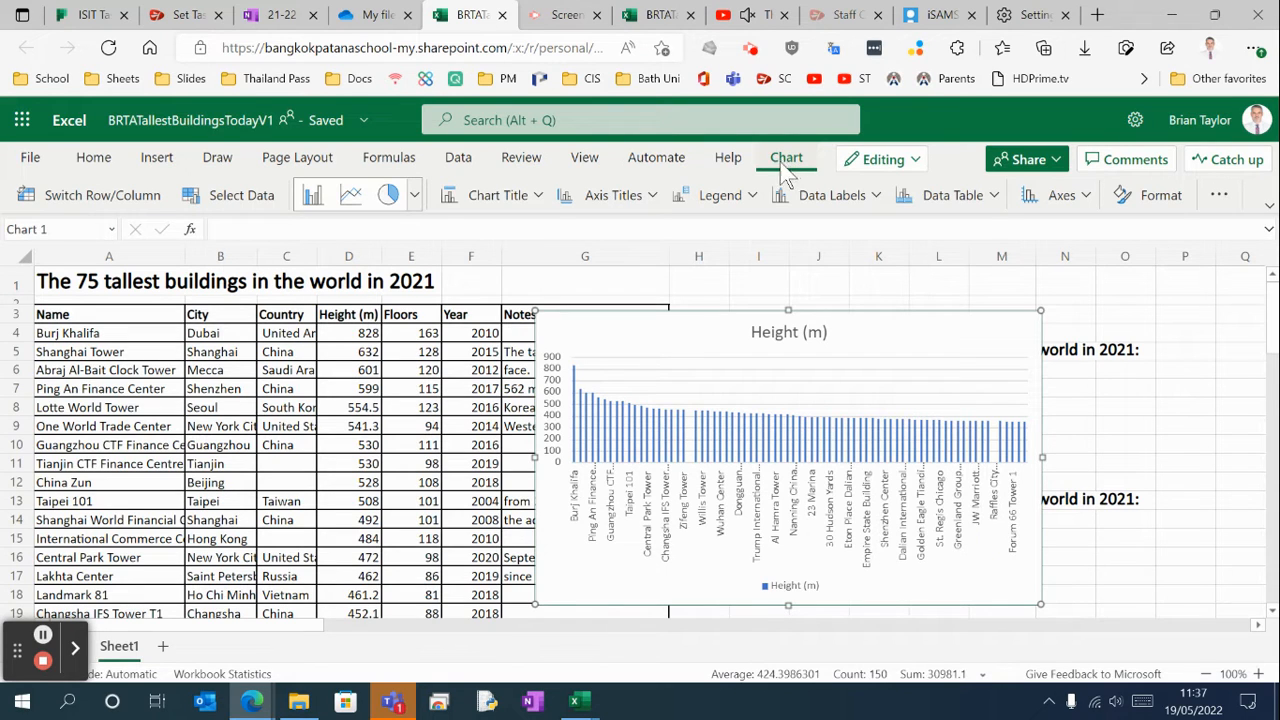
Step: Place the chart title above the chart and change its text to "World's Tallest Buildings (m)"
{"action": "left_click", "coordinate": [536, 200]}
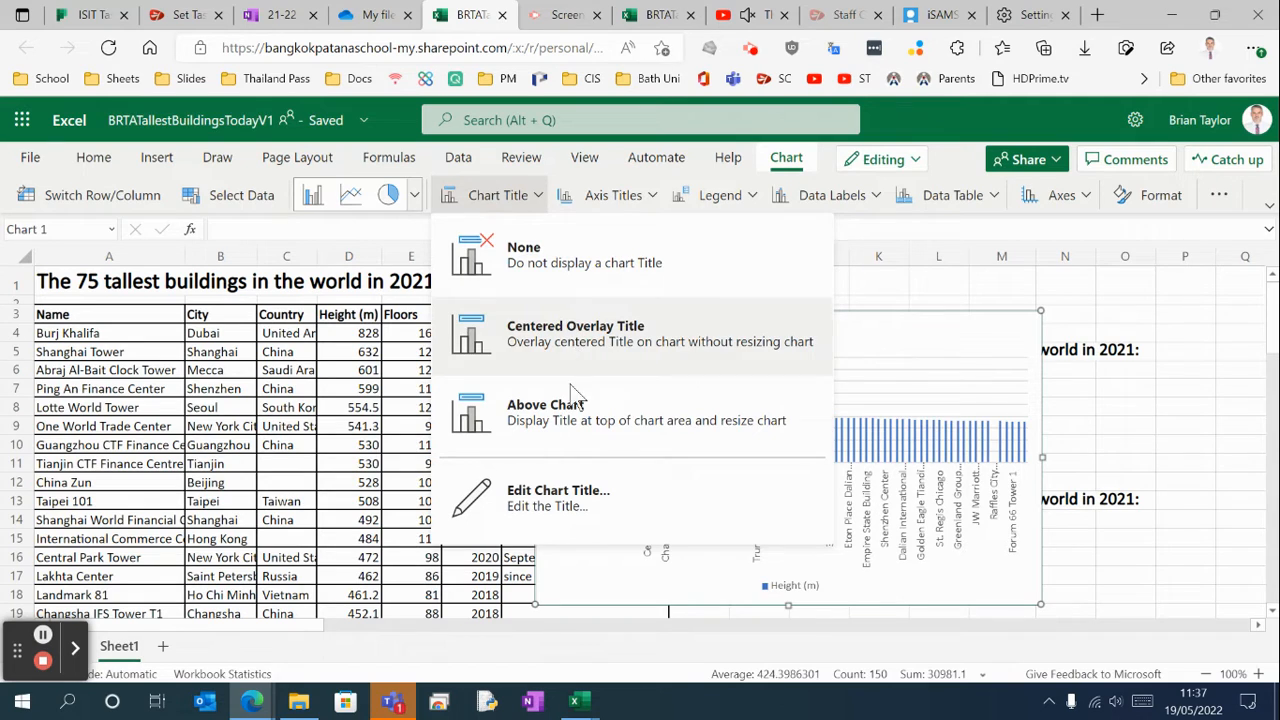
{"action": "left_click", "coordinate": [570, 412]}
{"action": "double_click", "coordinate": [767, 338]}
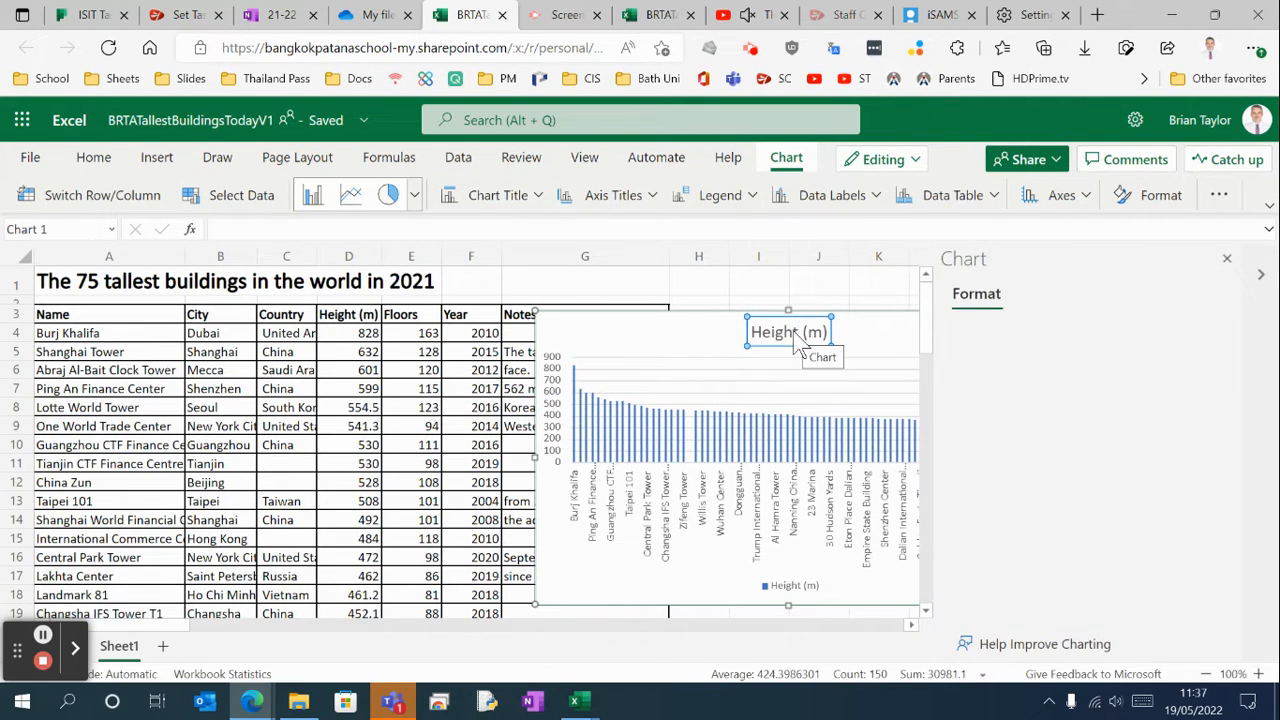
{"action": "left_click", "coordinate": [1137, 372]}
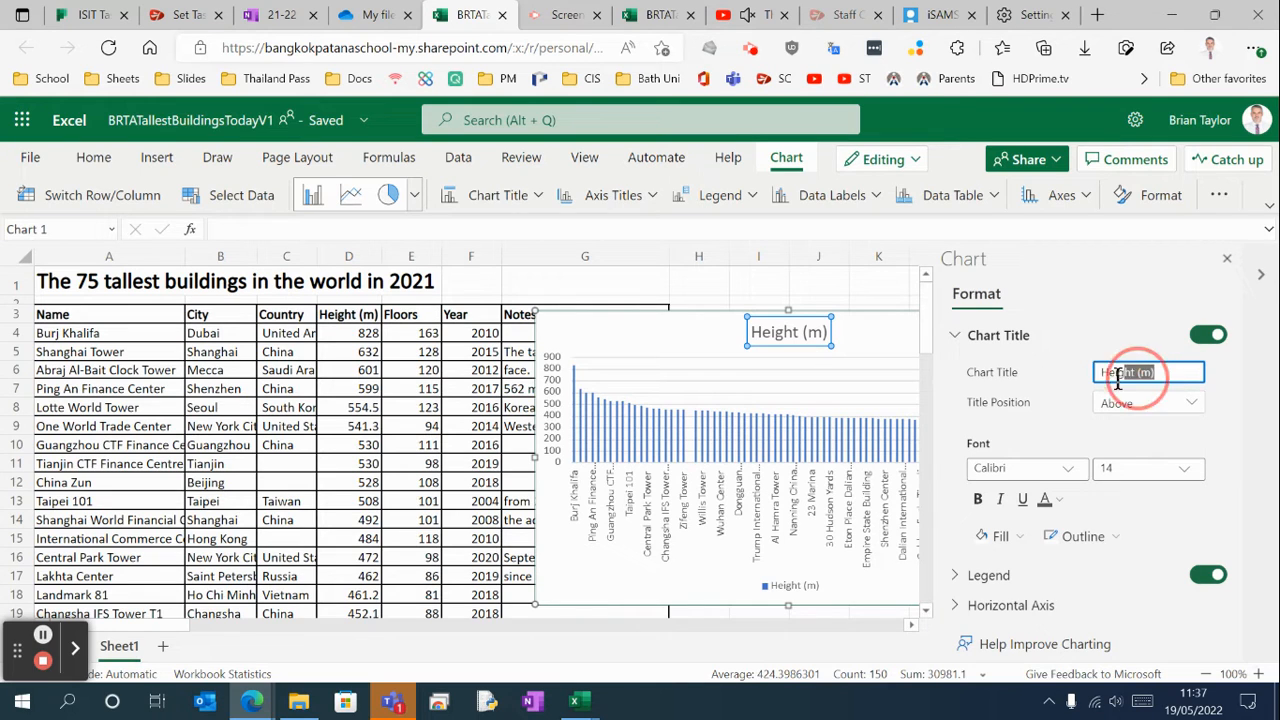
{"action": "type", "text": "World's Tal"}
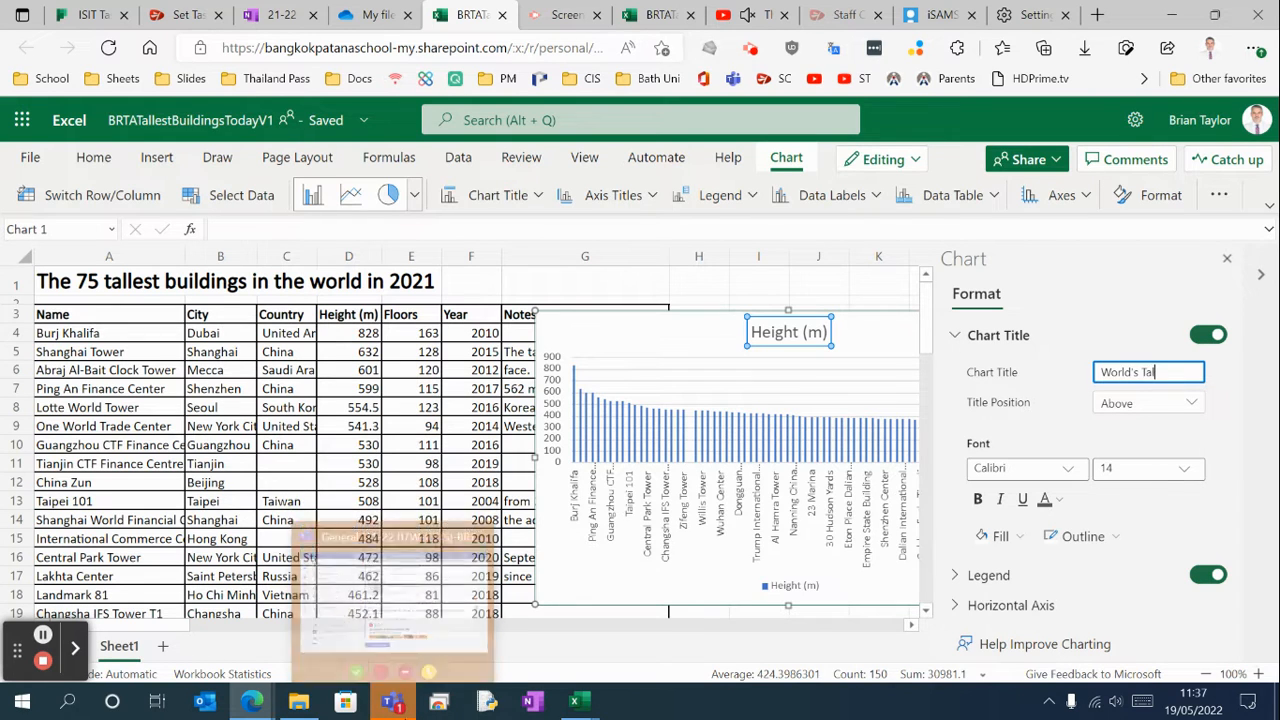
{"action": "type", "text": "lest B"}
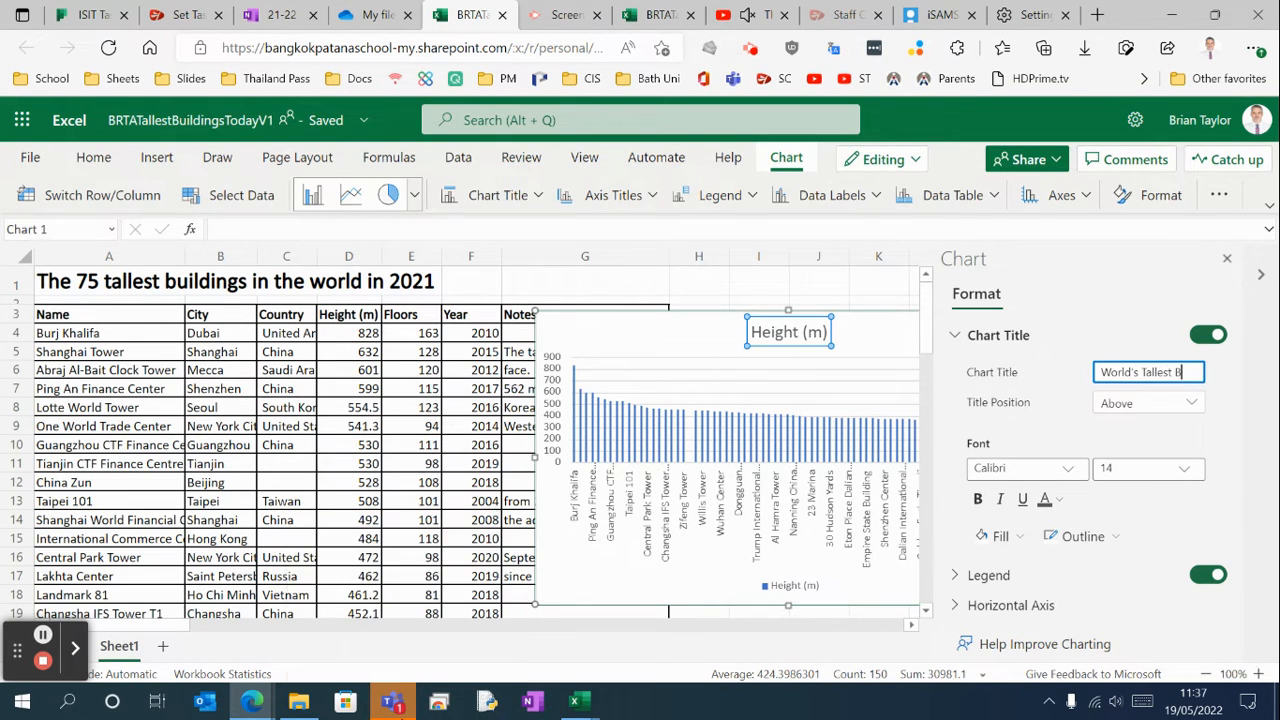
{"action": "type", "text": "uildings (m)"}
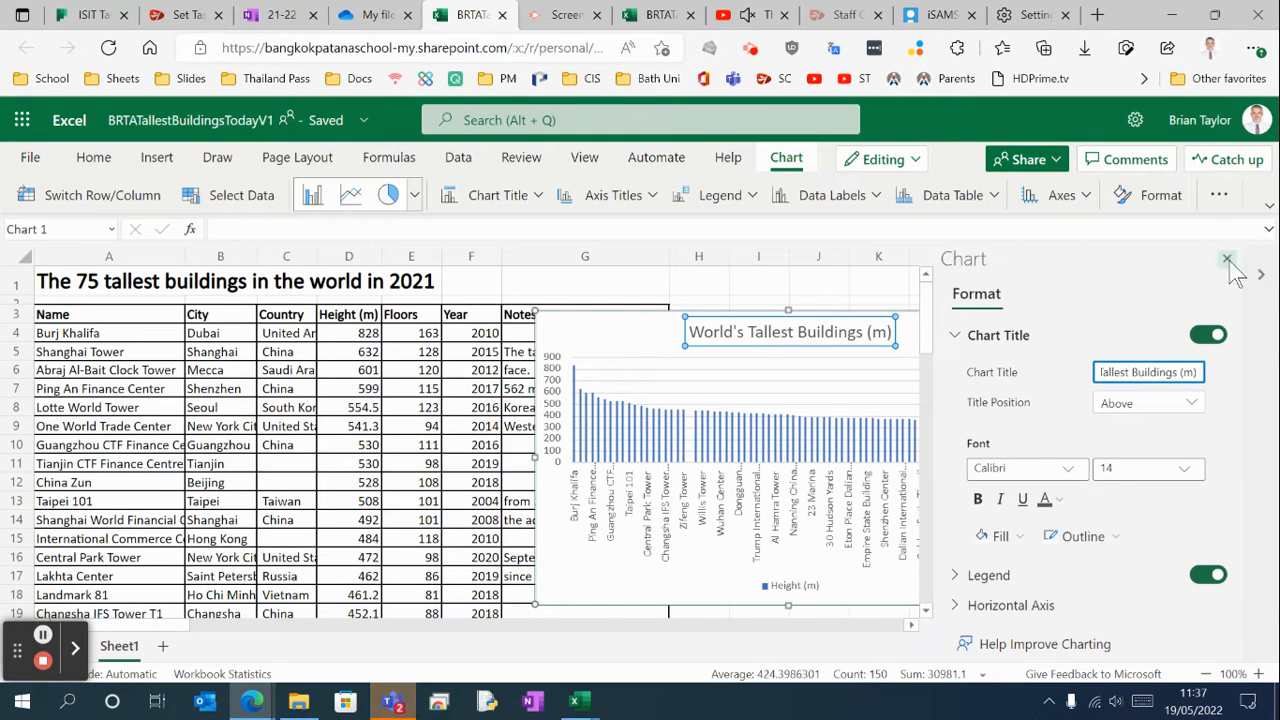
{"action": "left_click", "coordinate": [1227, 259]}
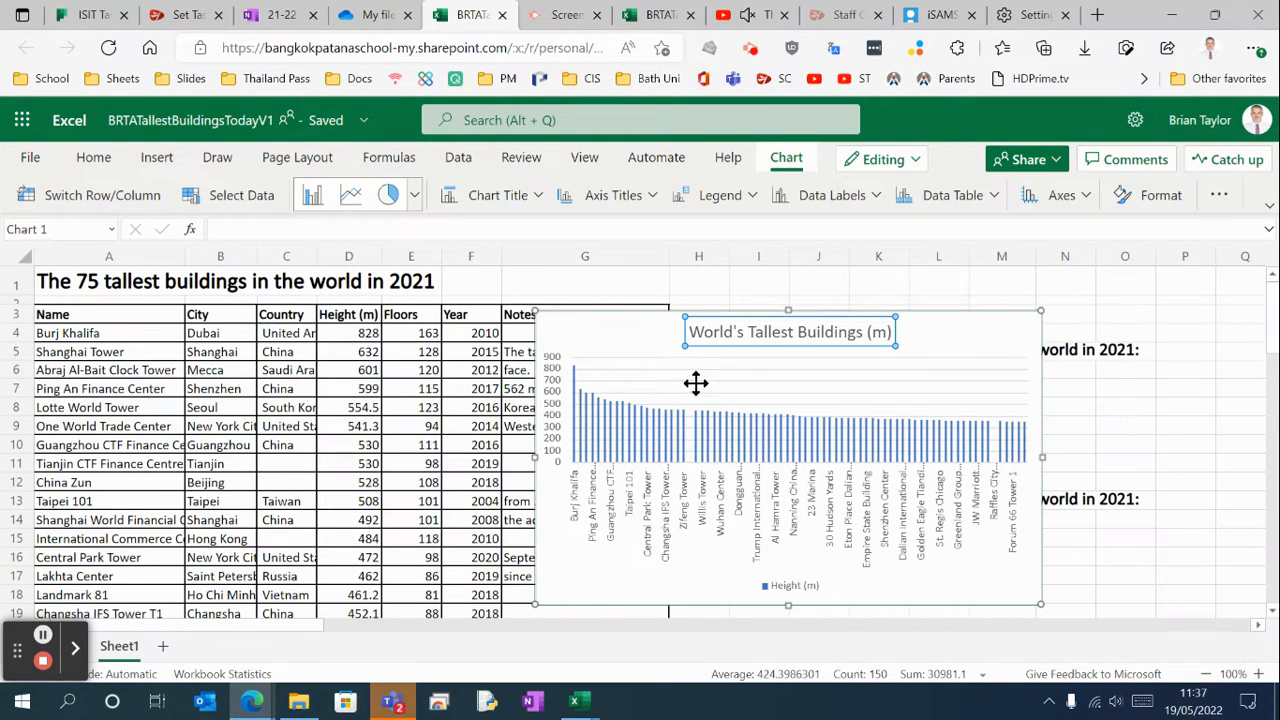
{"action": "left_click", "coordinate": [551, 440]}
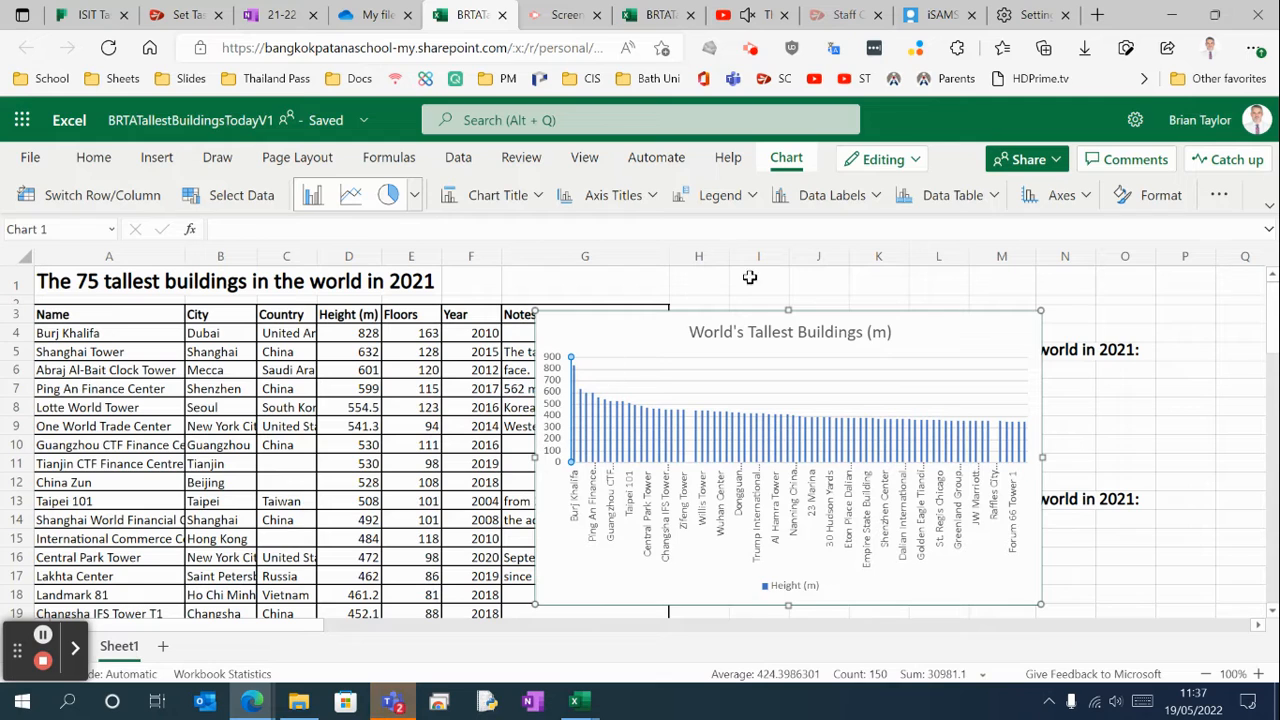
{"action": "left_click", "coordinate": [1084, 196]}
{"action": "mouse_move", "coordinate": [1088, 246]}
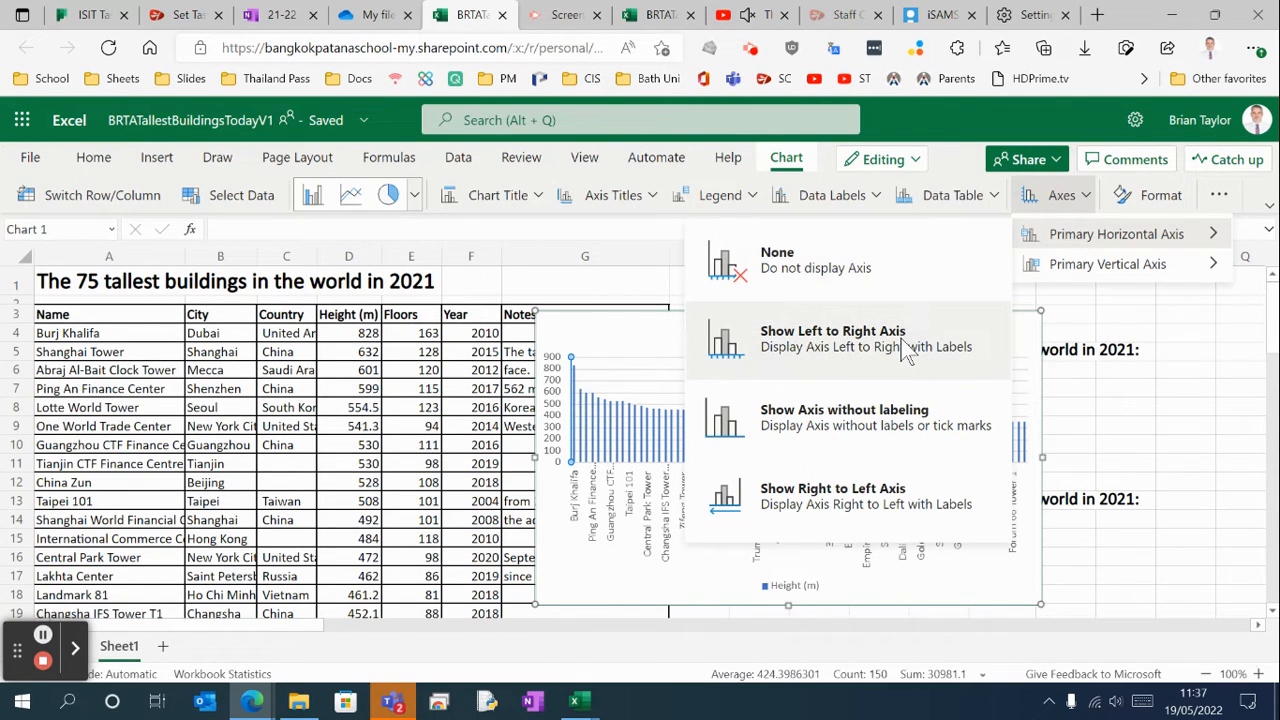
{"action": "mouse_move", "coordinate": [1108, 266]}
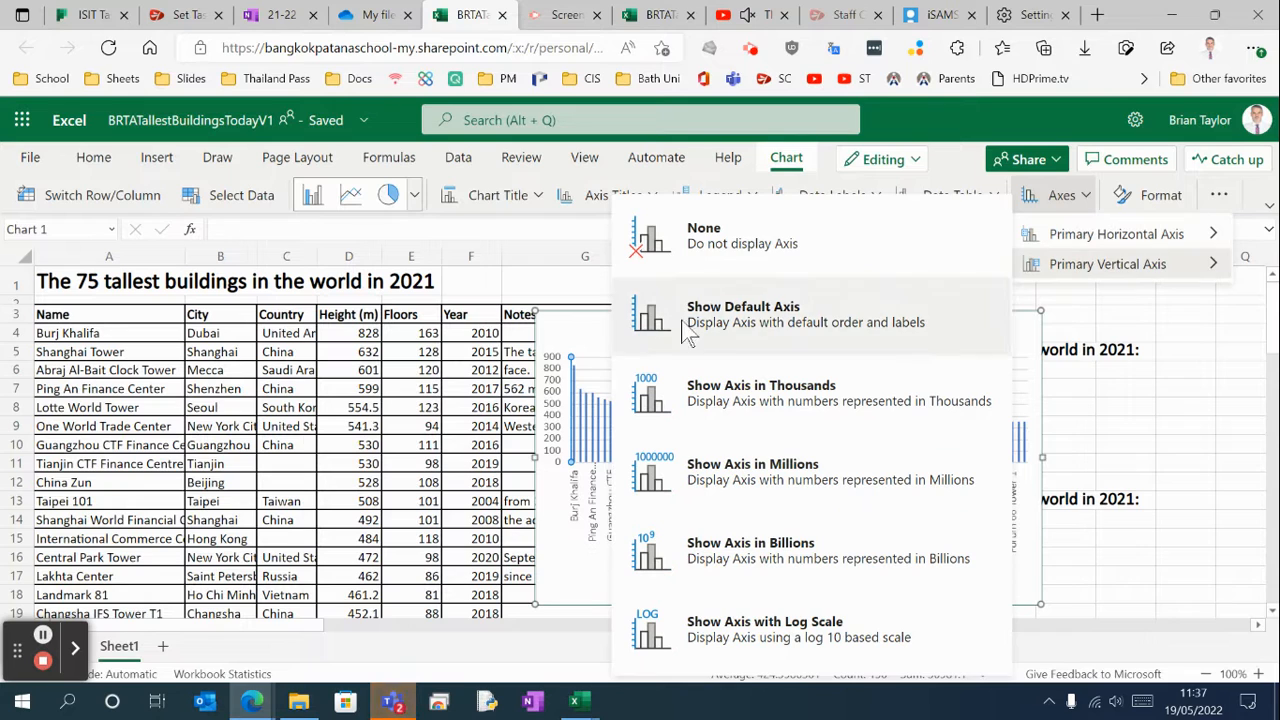
{"action": "left_click", "coordinate": [551, 400]}
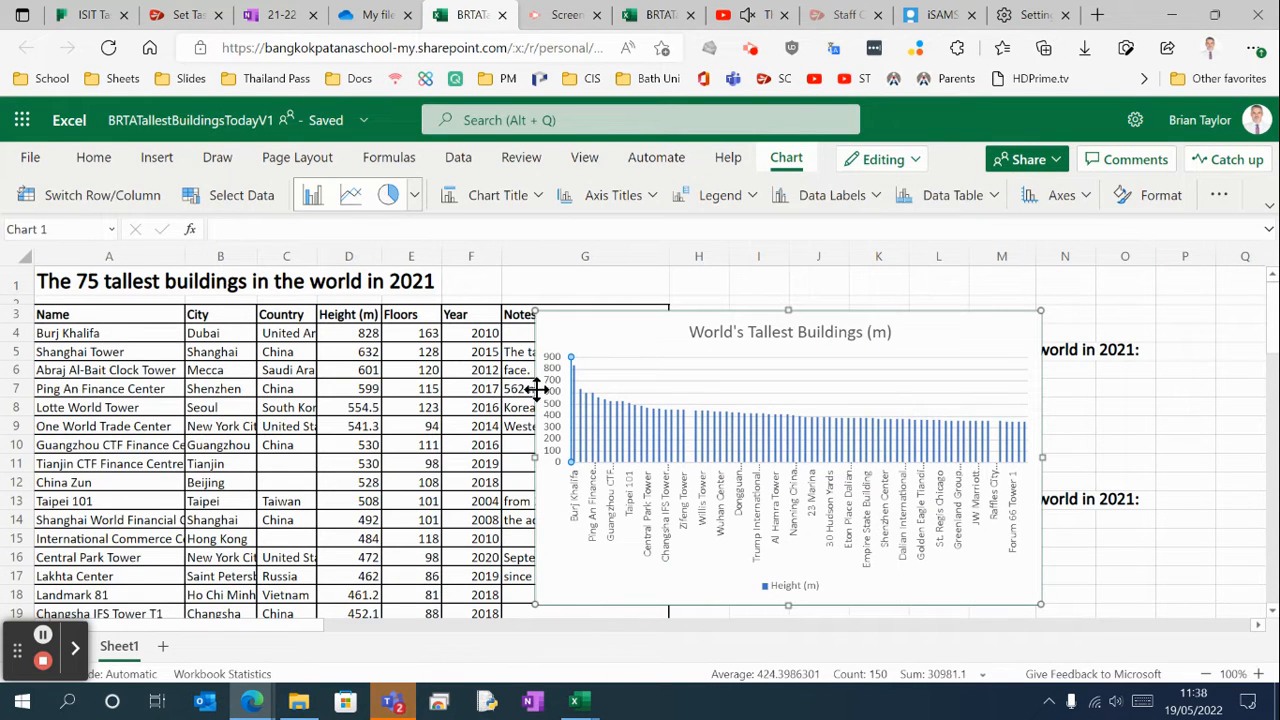
Step: Widen the chart leftward to column C and add a rotated vertical axis title reading "Height (m)"
{"action": "left_click_drag", "start_coordinate": [535, 459], "coordinate": [257, 457]}
{"action": "left_click", "coordinate": [651, 197]}
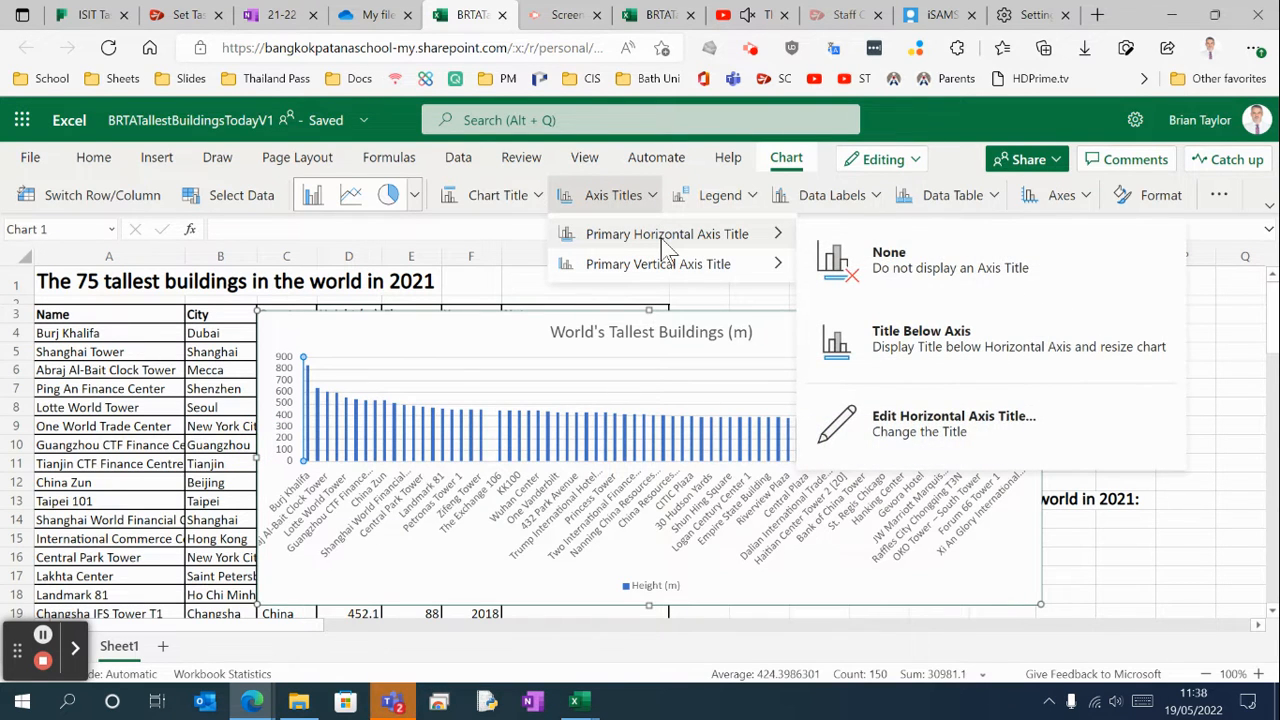
{"action": "mouse_move", "coordinate": [666, 266]}
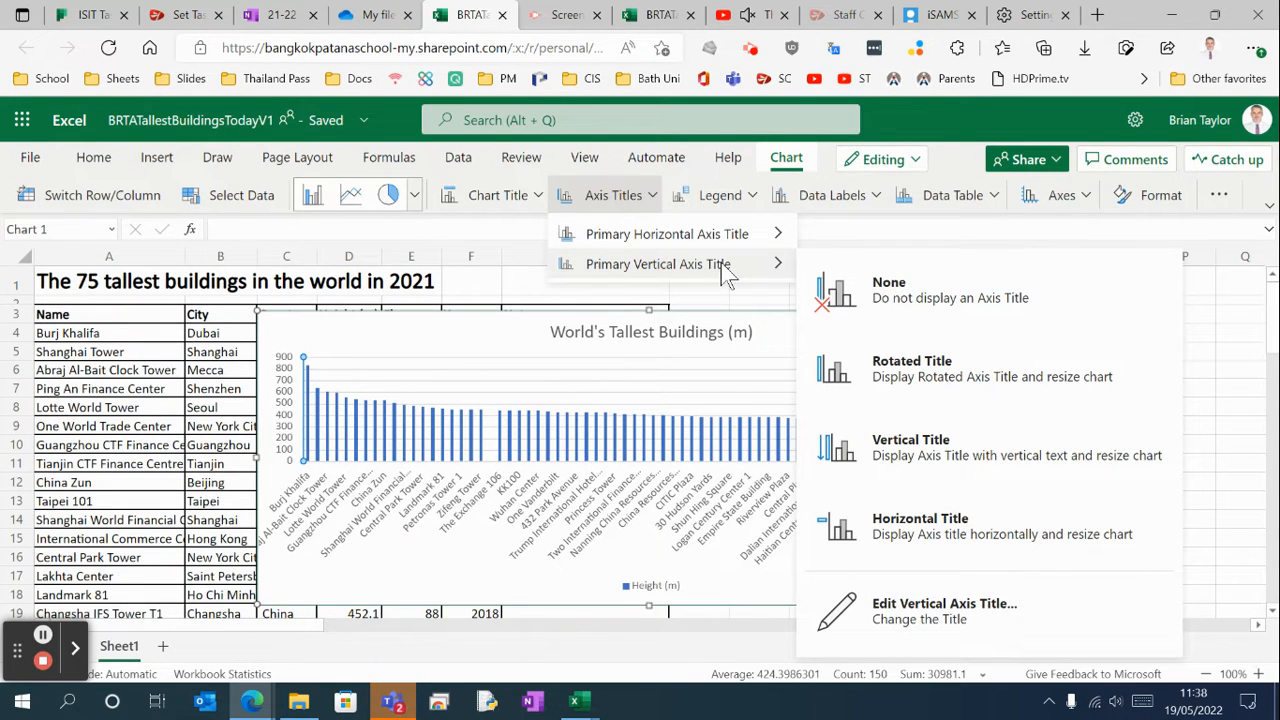
{"action": "left_click", "coordinate": [896, 380]}
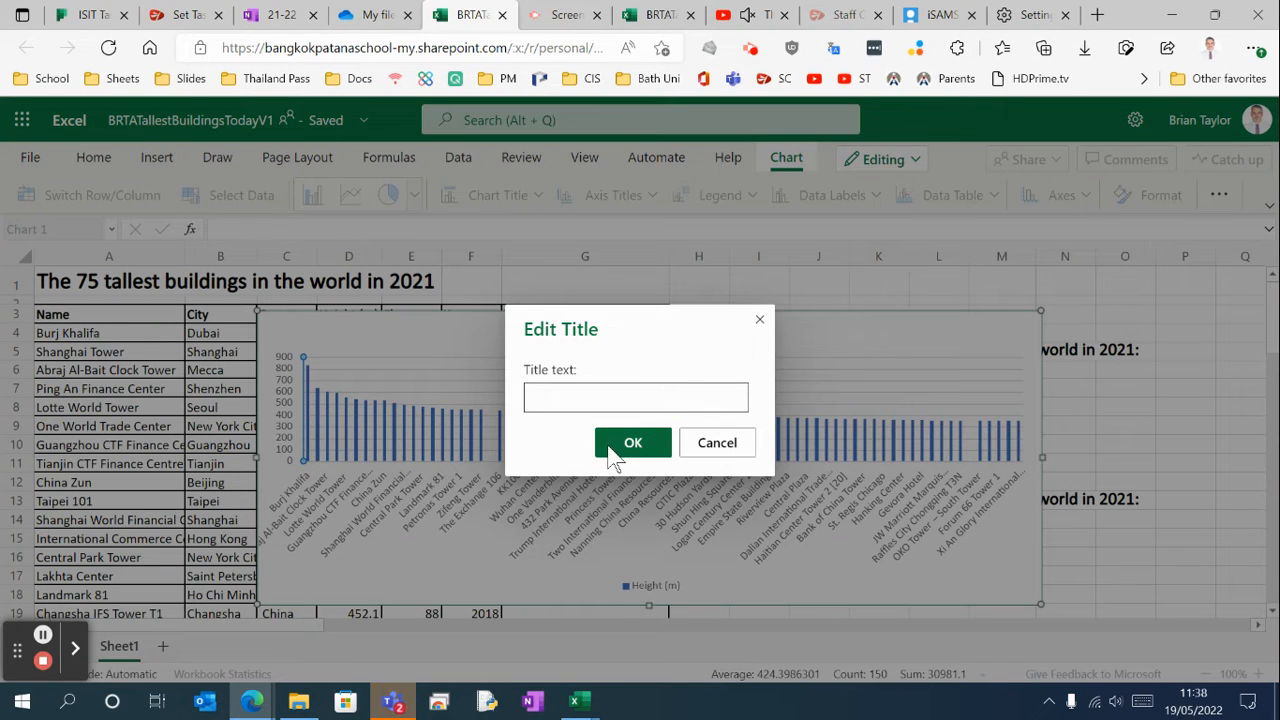
{"action": "type", "text": "Height (m"}
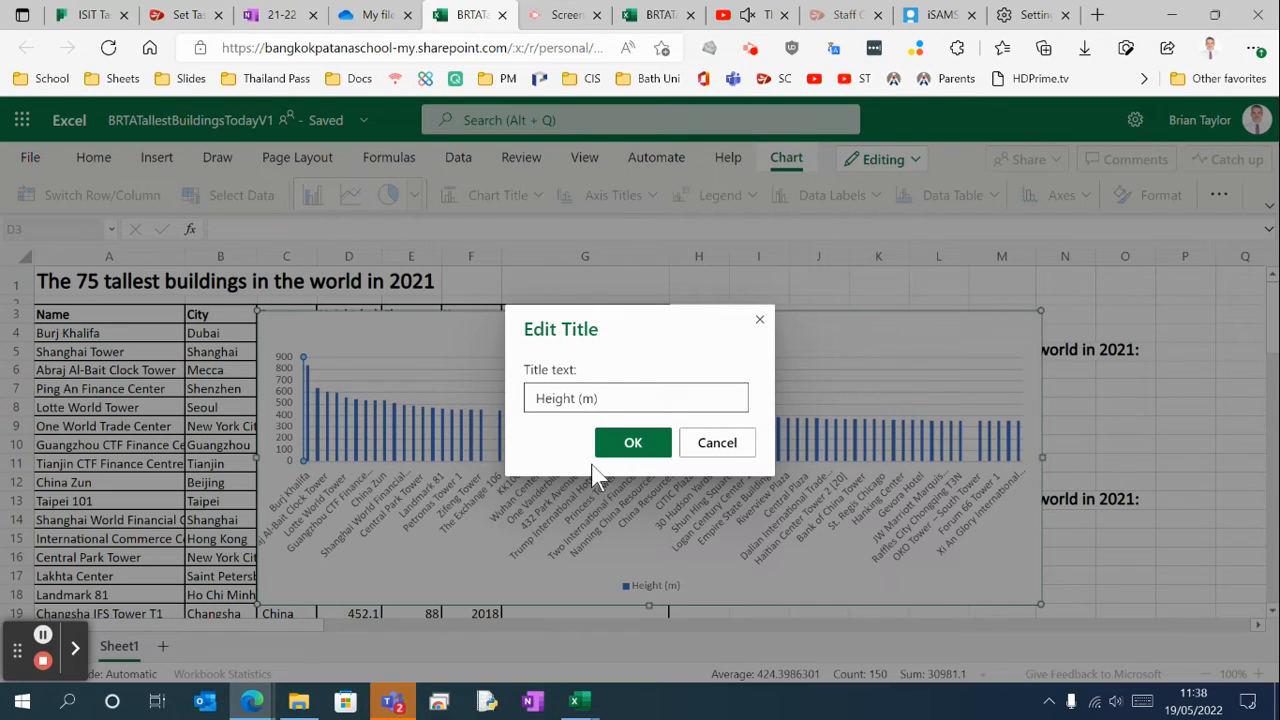
{"action": "left_click", "coordinate": [630, 447]}
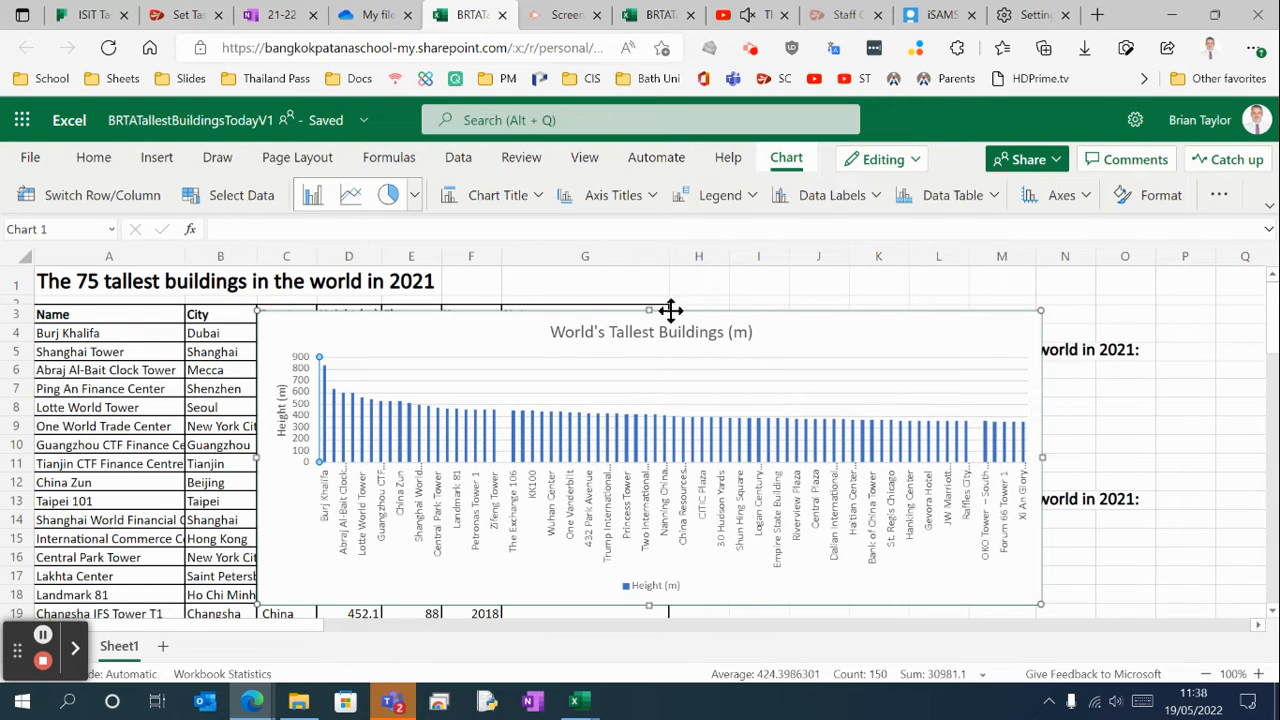
Step: Extend the chart's upper edge to row 1 and open the format settings of its legend
{"action": "left_click_drag", "start_coordinate": [650, 316], "coordinate": [651, 262]}
{"action": "left_click", "coordinate": [650, 588]}
{"action": "left_click", "coordinate": [655, 596]}
{"action": "double_click", "coordinate": [652, 591]}
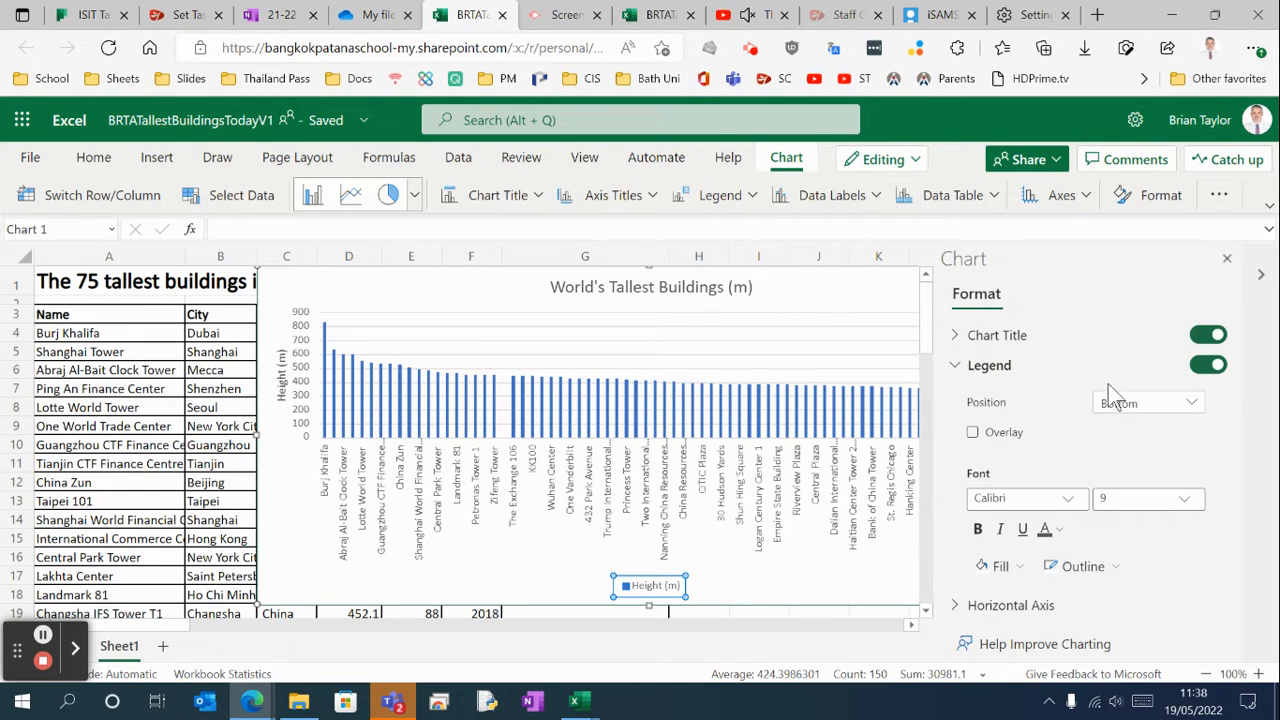
{"action": "scroll", "coordinate": [1094, 560], "scroll_direction": "down", "scroll_amount": 2}
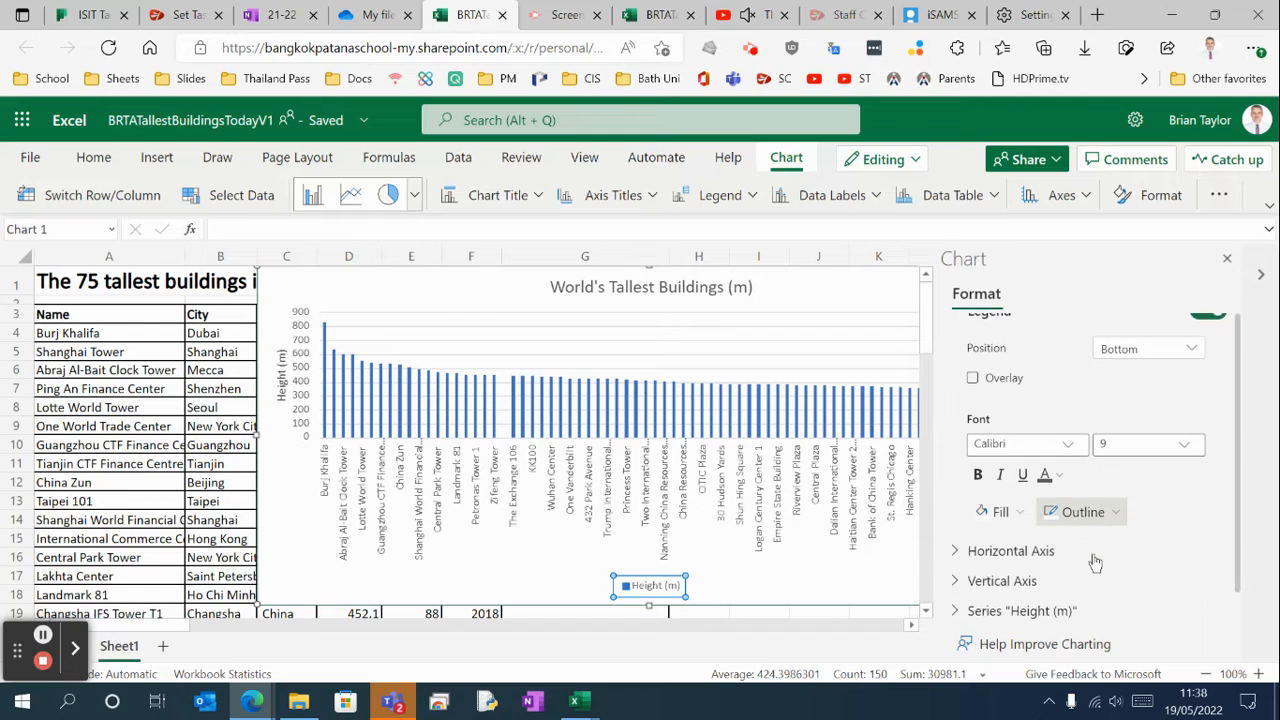
{"action": "scroll", "coordinate": [1094, 550], "scroll_direction": "up", "scroll_amount": 2}
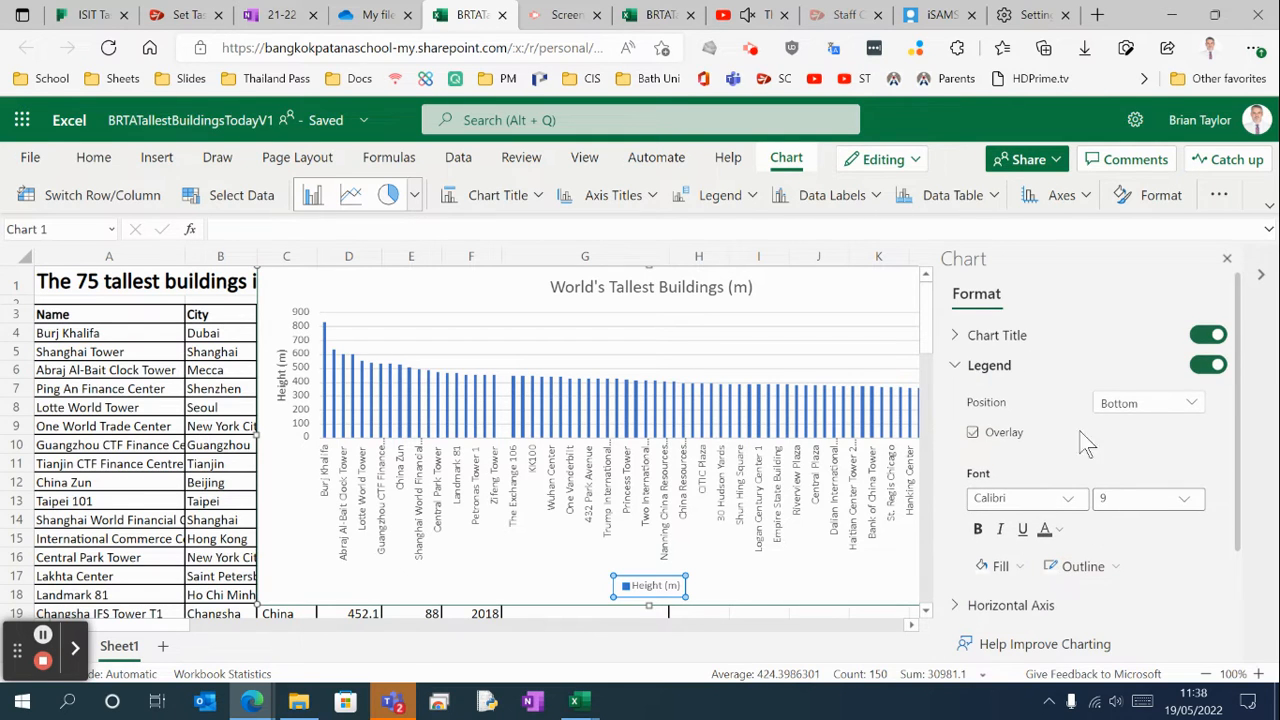
Step: Turn on the horizontal axis title in the chart's format settings, keeping the default "Axis Title" text
{"action": "left_click", "coordinate": [1030, 342]}
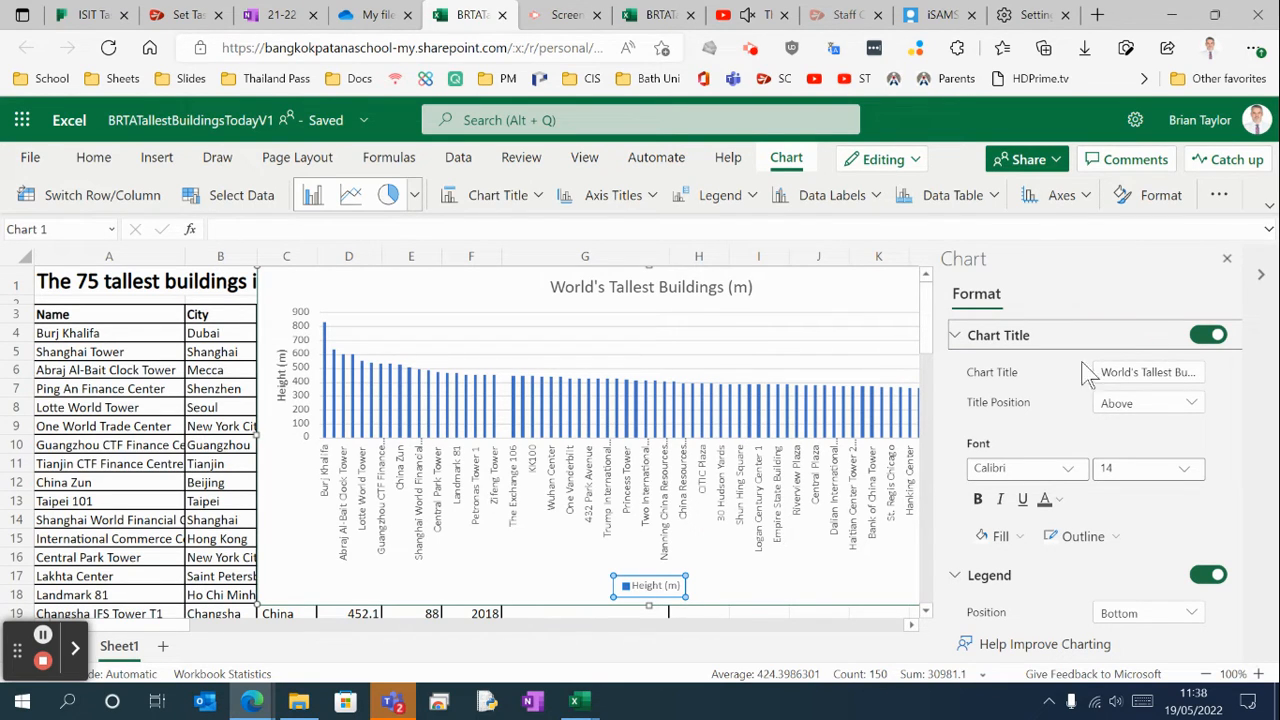
{"action": "scroll", "coordinate": [1108, 492], "scroll_direction": "down", "scroll_amount": 2}
{"action": "scroll", "coordinate": [1105, 492], "scroll_direction": "down", "scroll_amount": 4}
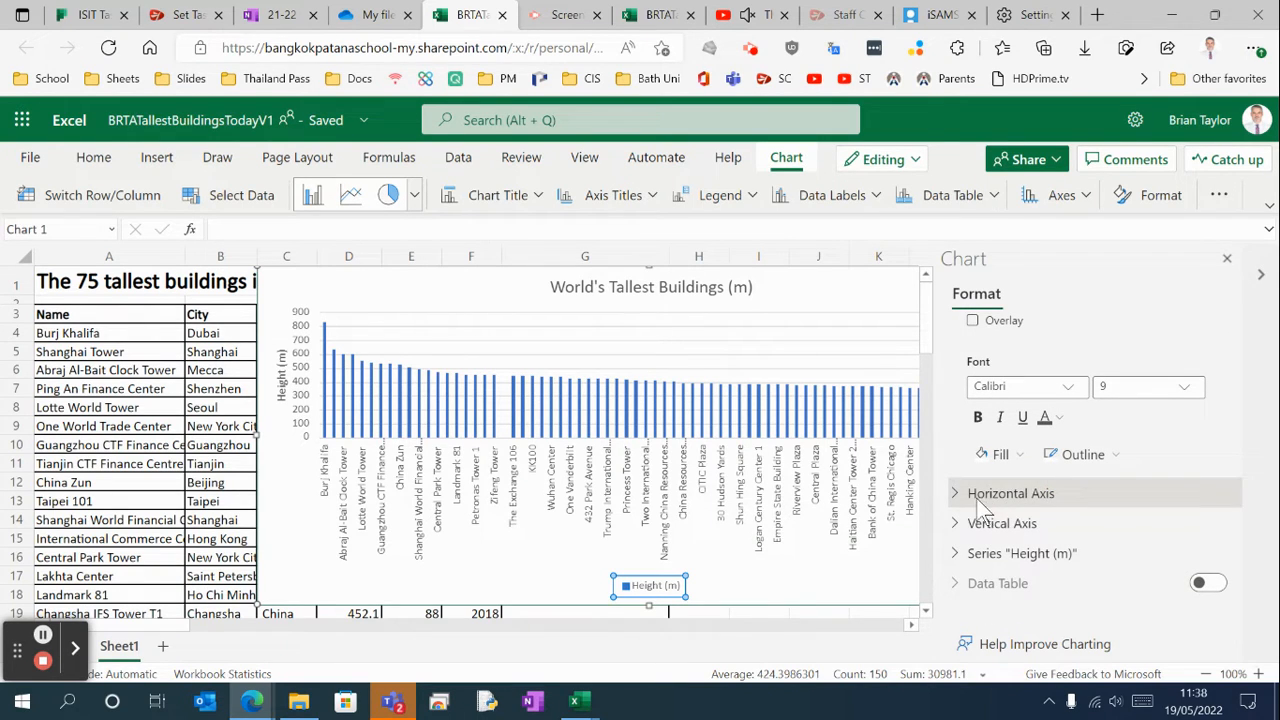
{"action": "left_click", "coordinate": [990, 494]}
{"action": "scroll", "coordinate": [1040, 550], "scroll_direction": "down", "scroll_amount": 5}
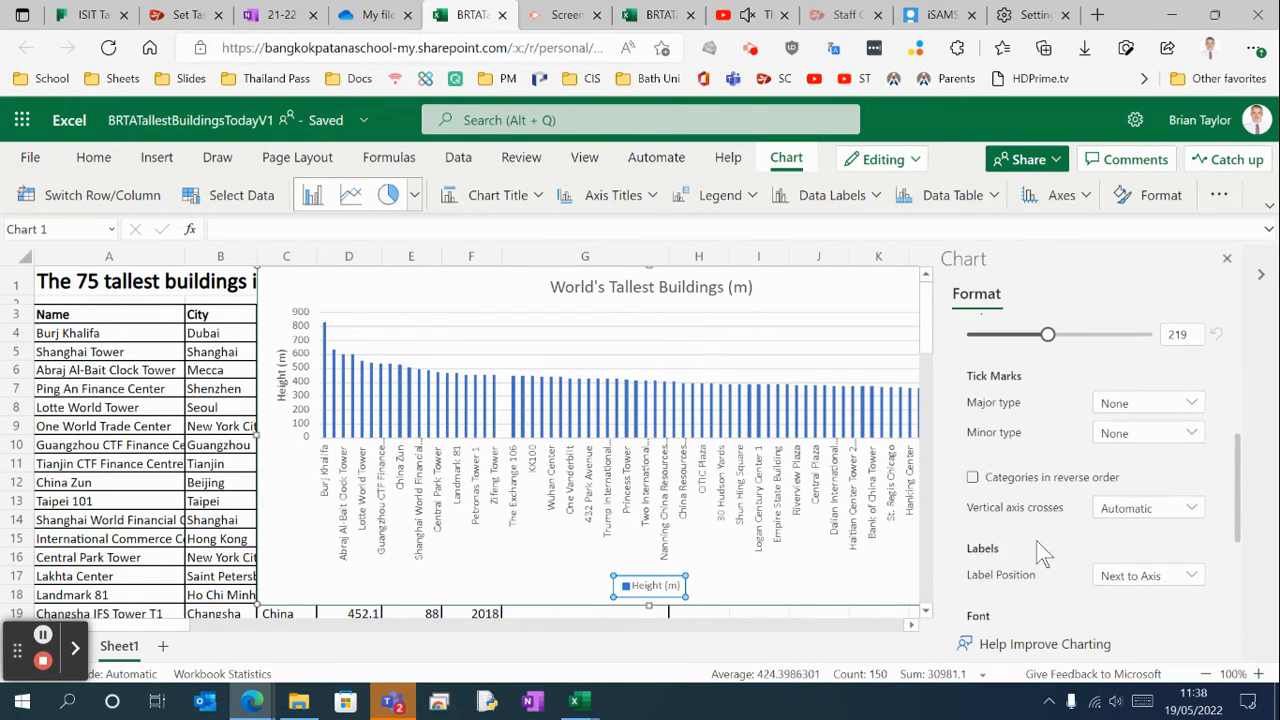
{"action": "scroll", "coordinate": [1040, 541], "scroll_direction": "down", "scroll_amount": 1}
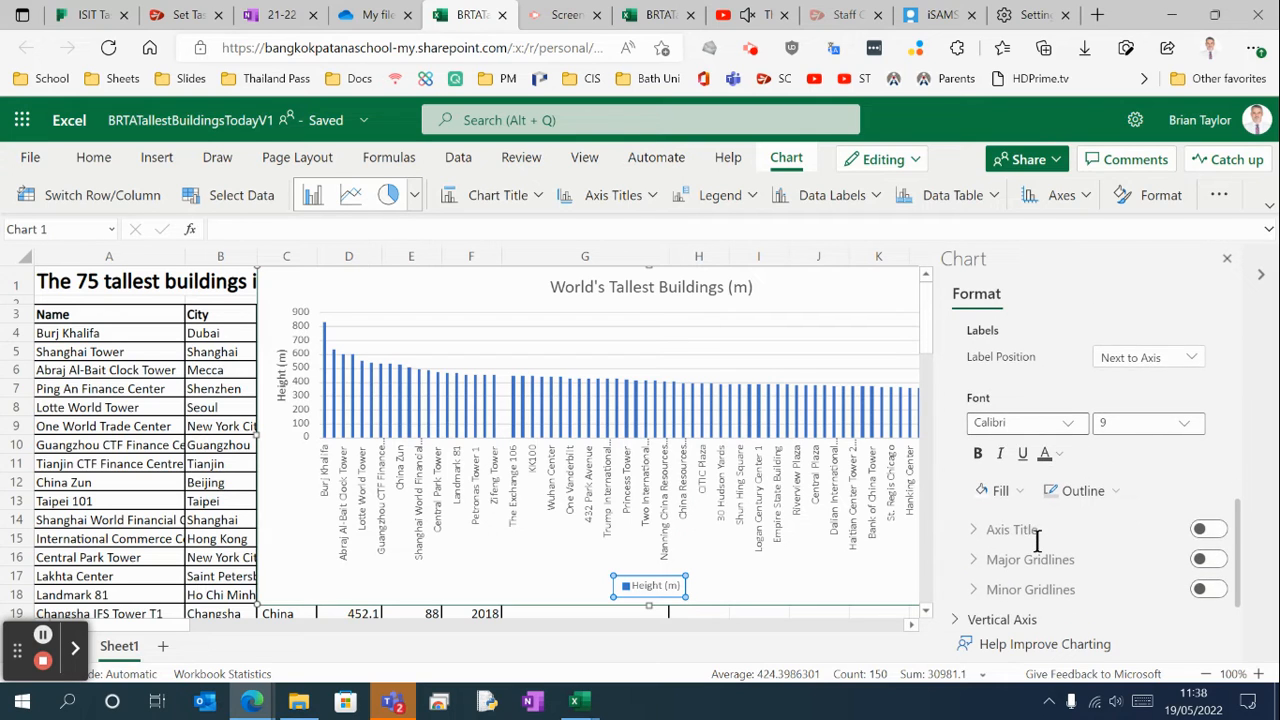
{"action": "left_click", "coordinate": [1210, 530]}
{"action": "scroll", "coordinate": [1151, 551], "scroll_direction": "down", "scroll_amount": 2}
{"action": "left_click", "coordinate": [1000, 440]}
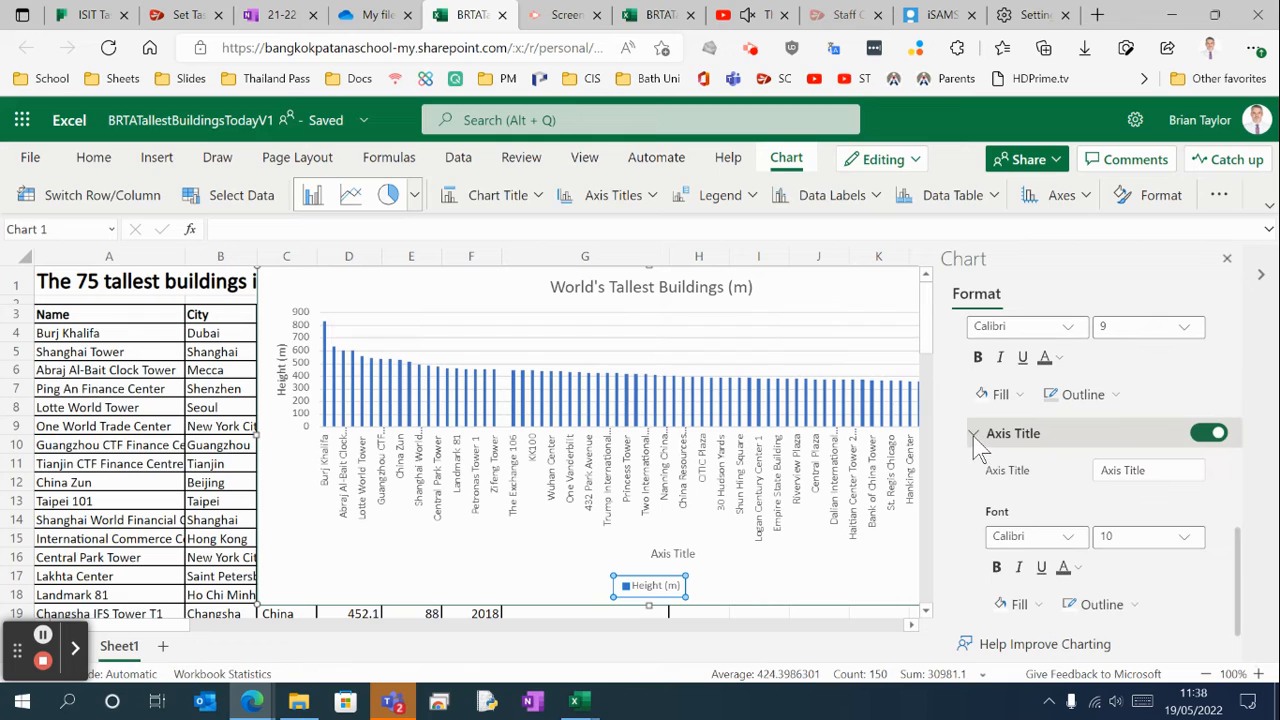
{"action": "left_click", "coordinate": [1157, 471]}
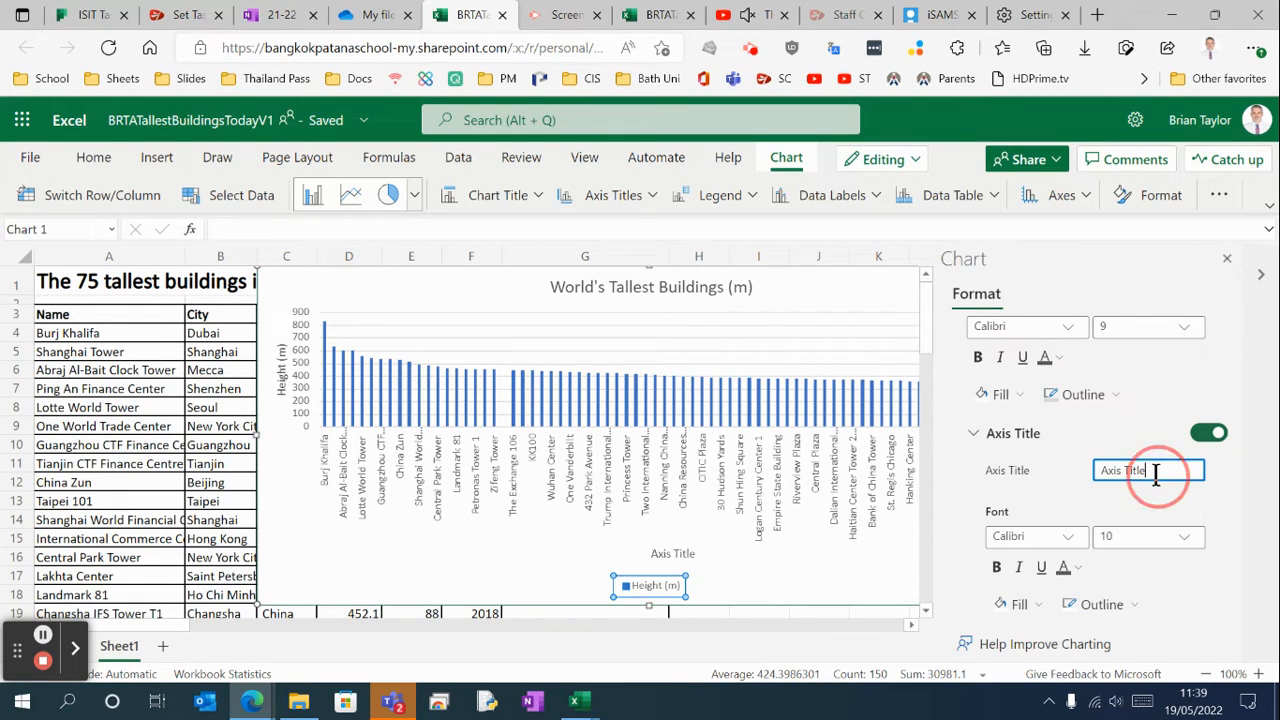
{"action": "left_click", "coordinate": [1226, 258]}
Step: Place the horizontal axis title below the axis and open the horizontal axis section of the chart's format settings
{"action": "left_click", "coordinate": [648, 200]}
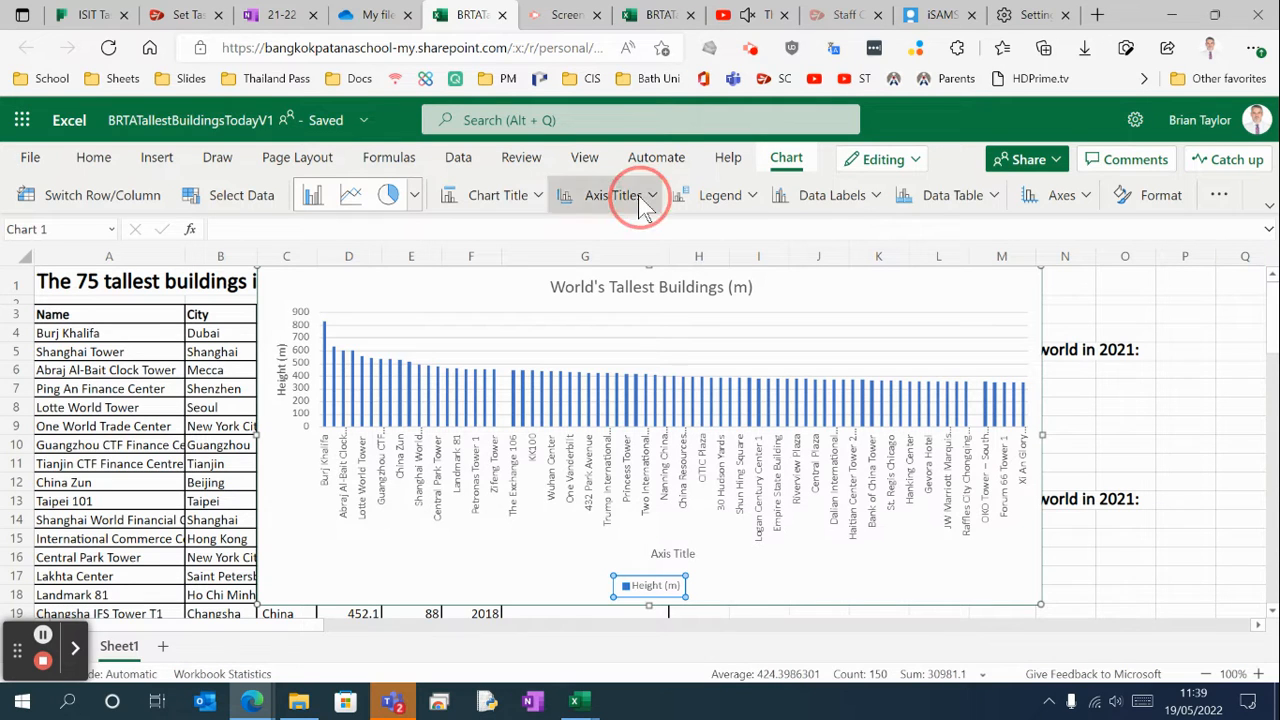
{"action": "mouse_move", "coordinate": [680, 236]}
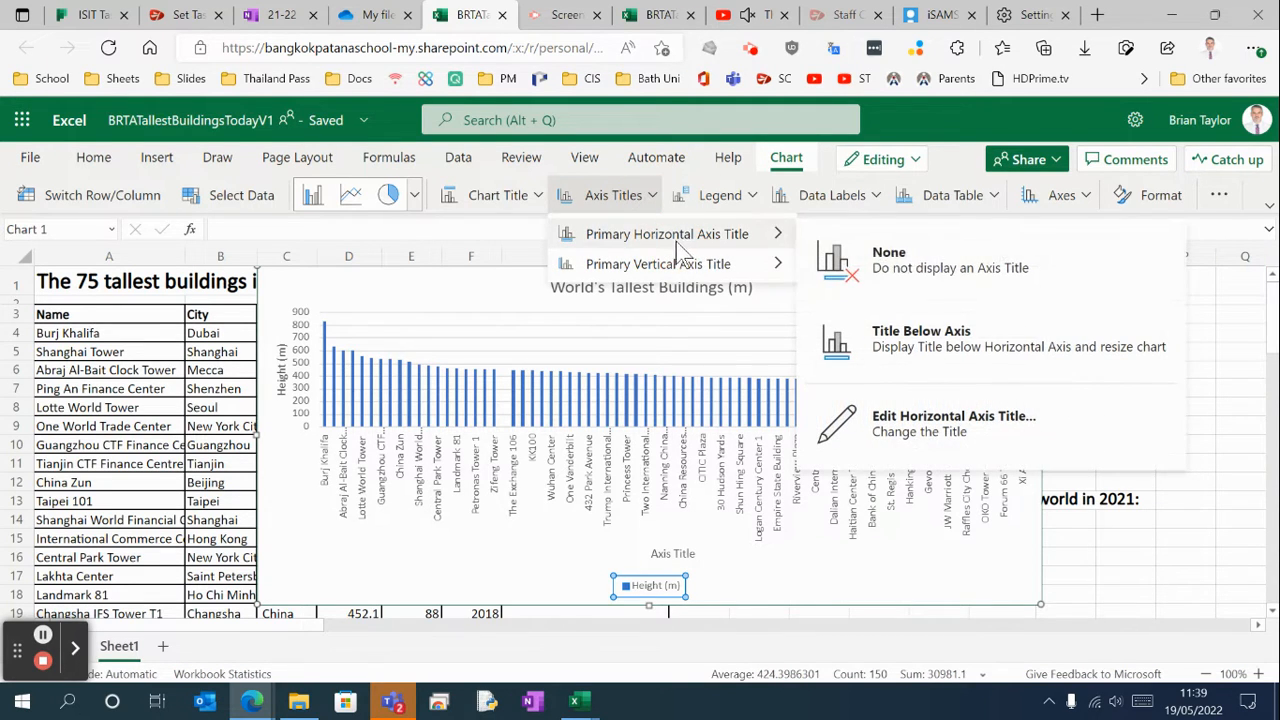
{"action": "left_click", "coordinate": [943, 345]}
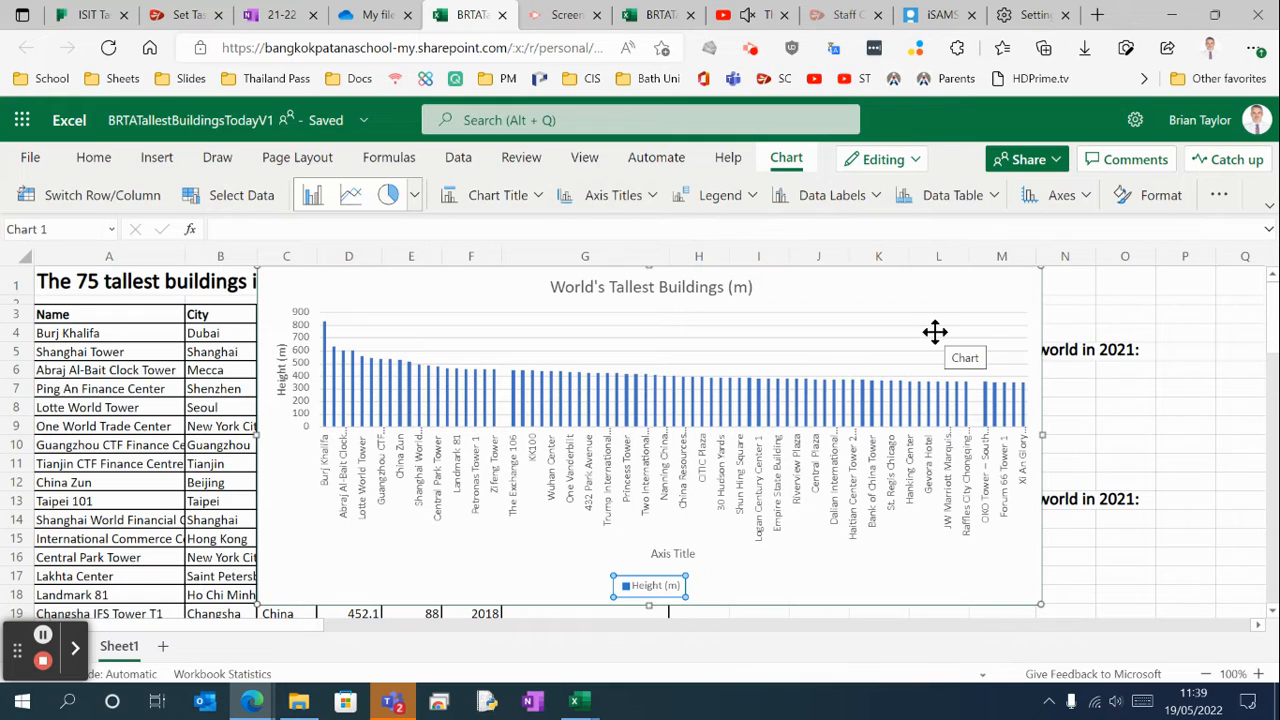
{"action": "double_click", "coordinate": [650, 590]}
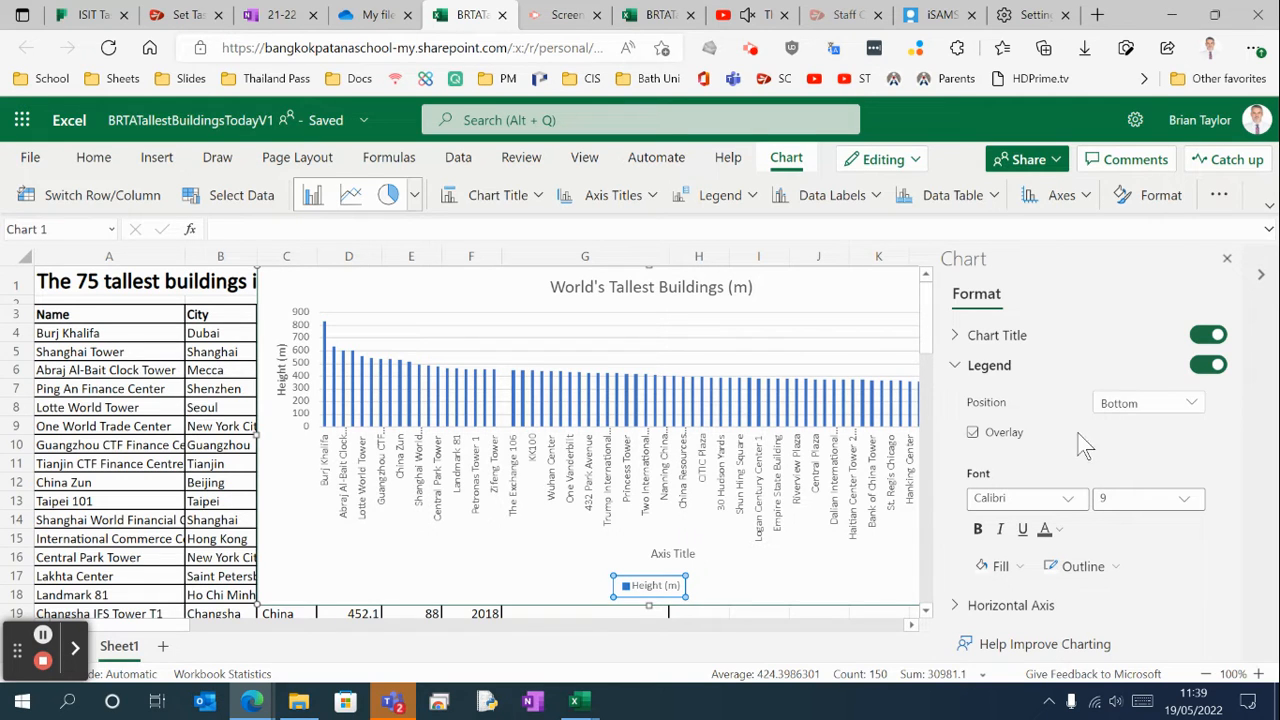
{"action": "scroll", "coordinate": [1035, 480], "scroll_direction": "down", "scroll_amount": 1}
{"action": "left_click", "coordinate": [1035, 492]}
{"action": "scroll", "coordinate": [1000, 510], "scroll_direction": "down", "scroll_amount": 2}
{"action": "scroll", "coordinate": [1005, 515], "scroll_direction": "down", "scroll_amount": 3}
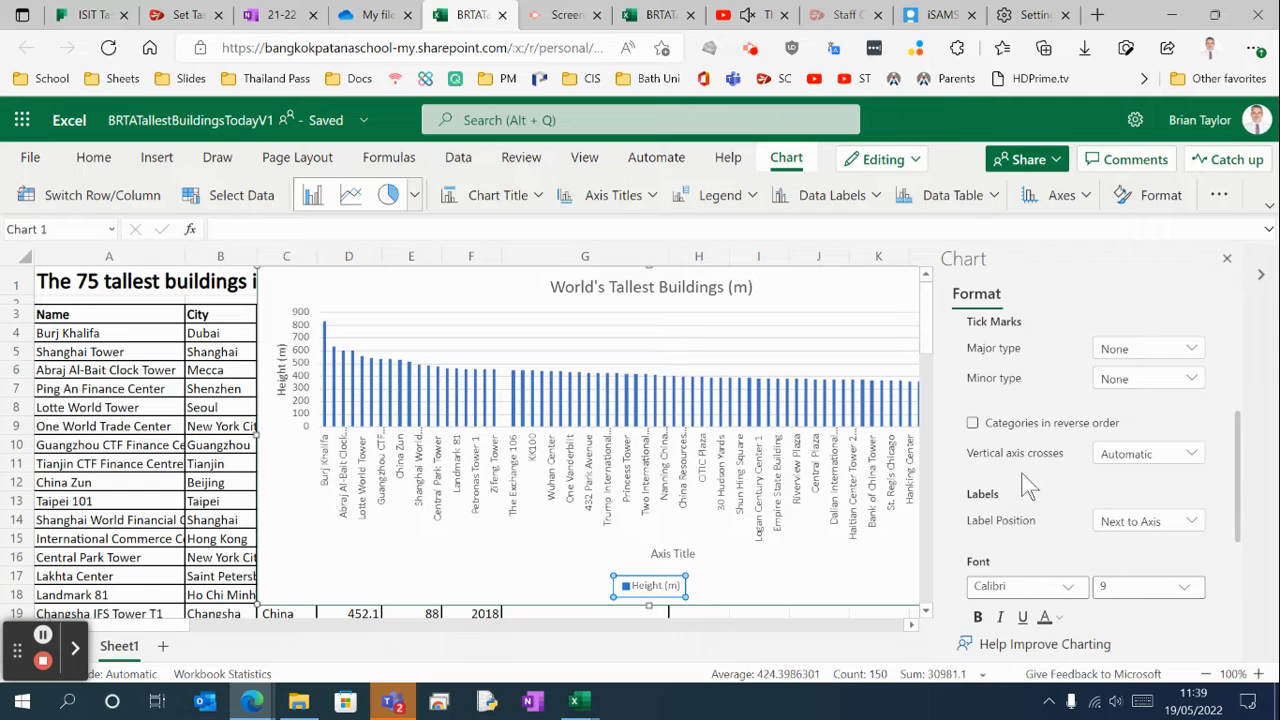
Step: Change the horizontal axis title text to "Name of Building" and close the chart's format settings
{"action": "left_click", "coordinate": [1020, 476]}
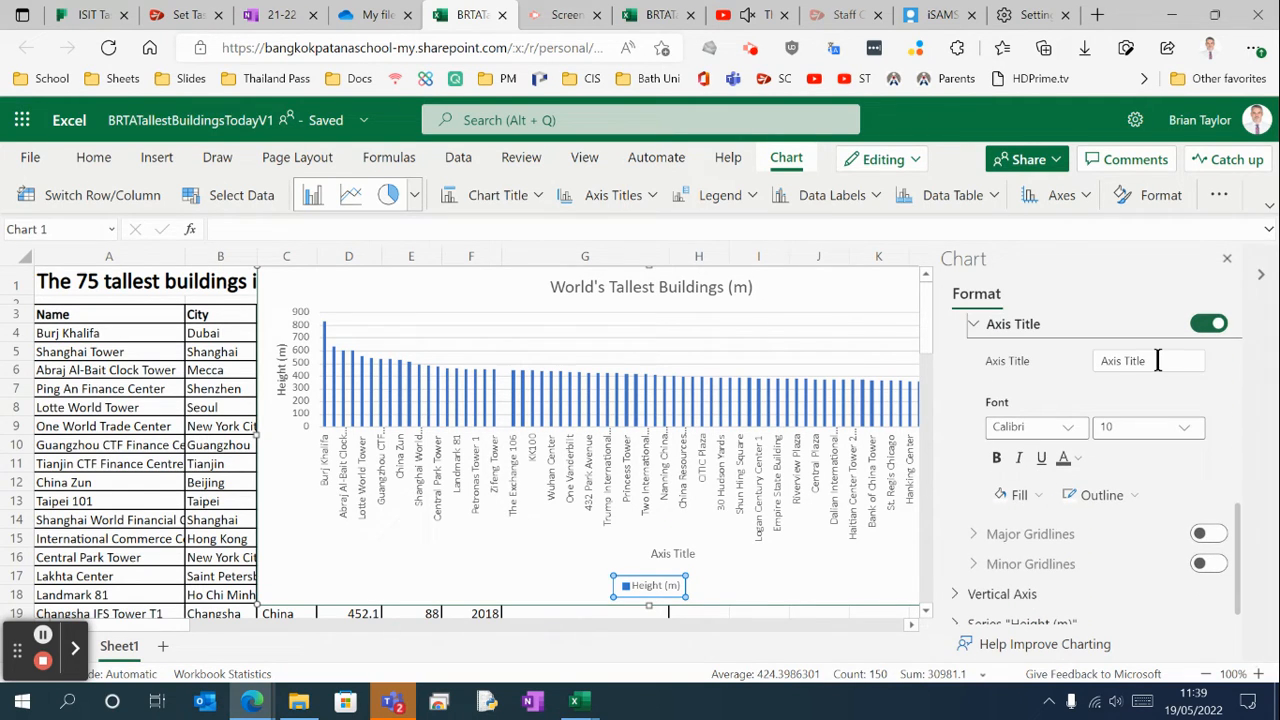
{"action": "left_click", "coordinate": [1157, 361]}
{"action": "left_click_drag", "start_coordinate": [1157, 361], "coordinate": [1095, 360]}
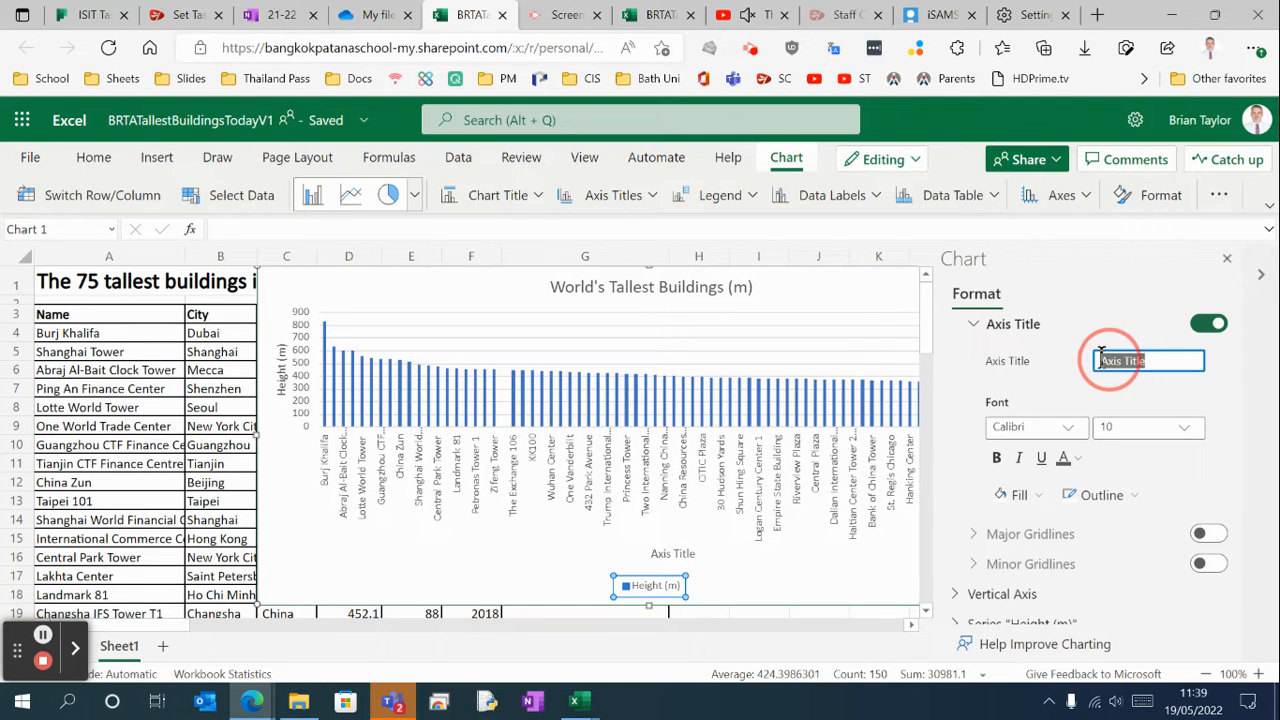
{"action": "scroll", "coordinate": [1029, 486], "scroll_direction": "up", "scroll_amount": 5}
{"action": "scroll", "coordinate": [1030, 485], "scroll_direction": "up", "scroll_amount": 3}
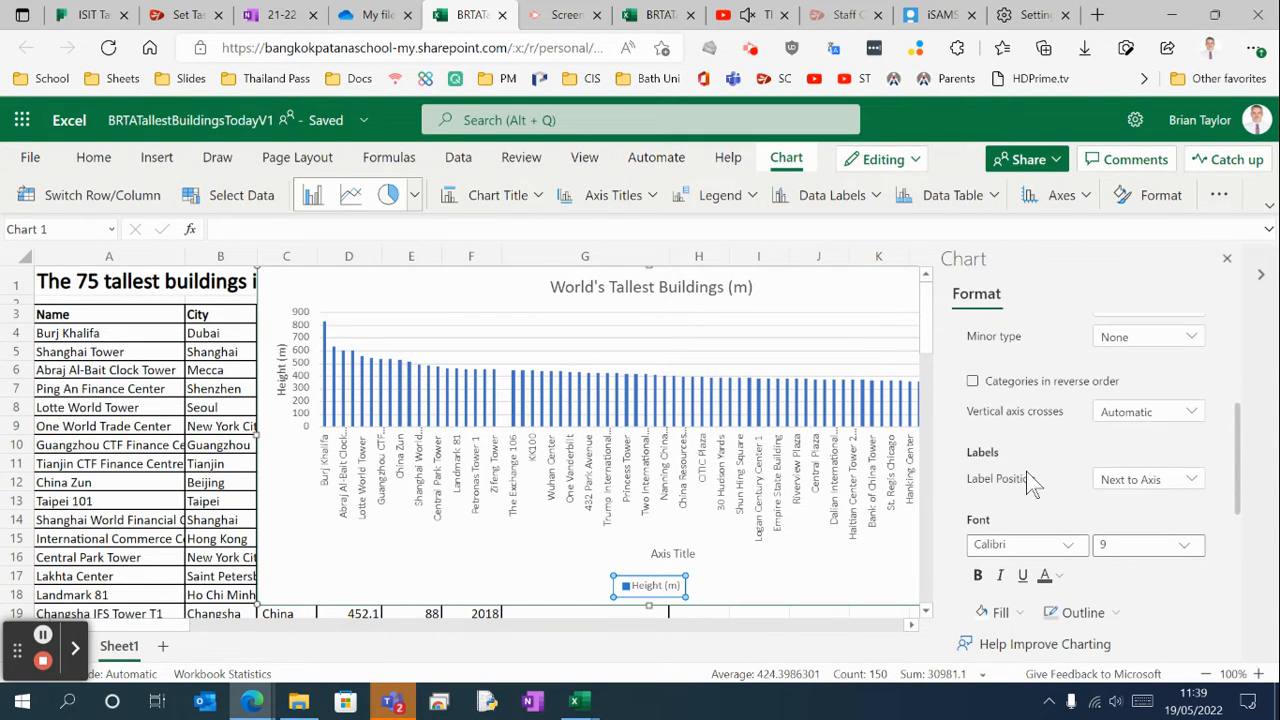
{"action": "scroll", "coordinate": [1040, 482], "scroll_direction": "down", "scroll_amount": 2}
{"action": "scroll", "coordinate": [1040, 482], "scroll_direction": "down", "scroll_amount": 5}
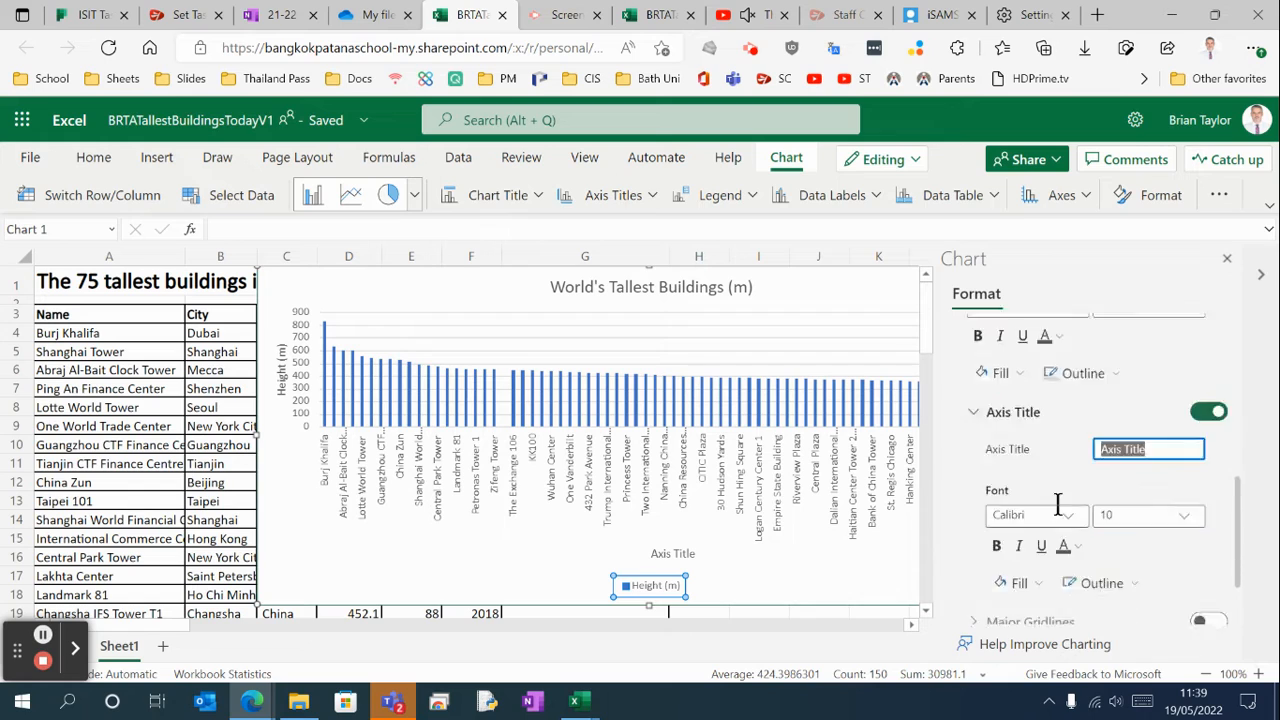
{"action": "type", "text": "Name "}
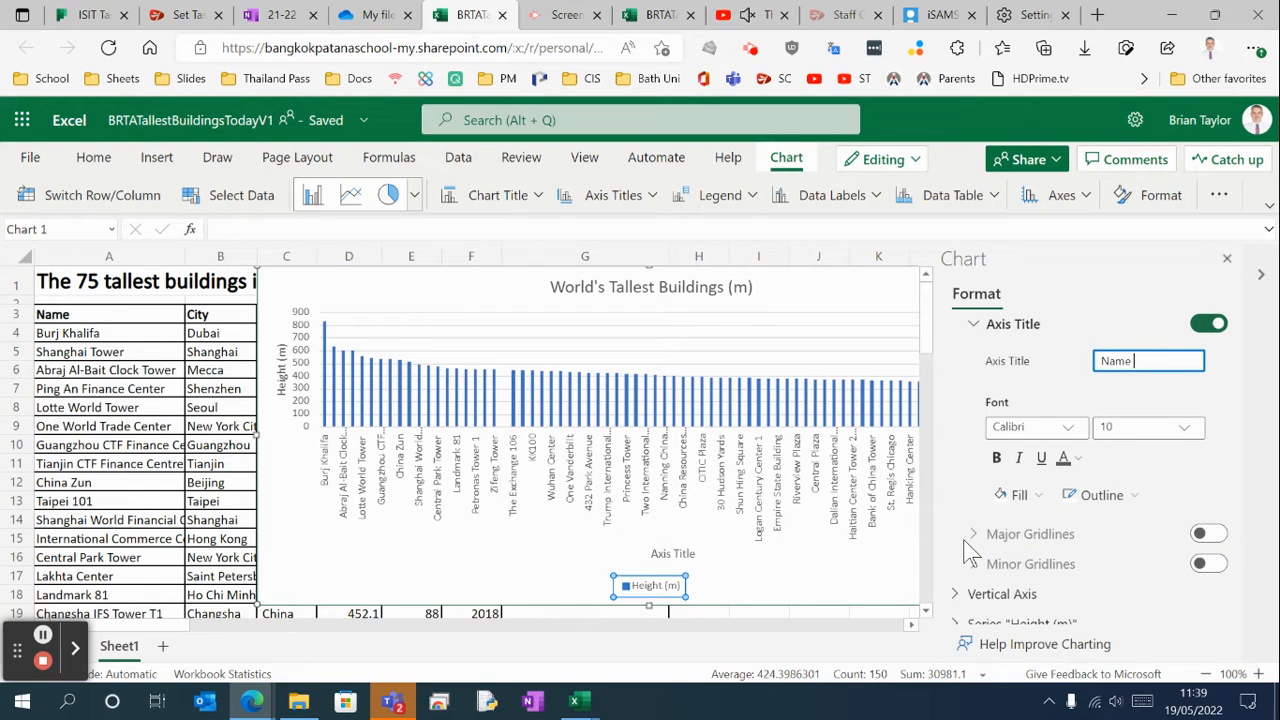
{"action": "type", "text": "of Building"}
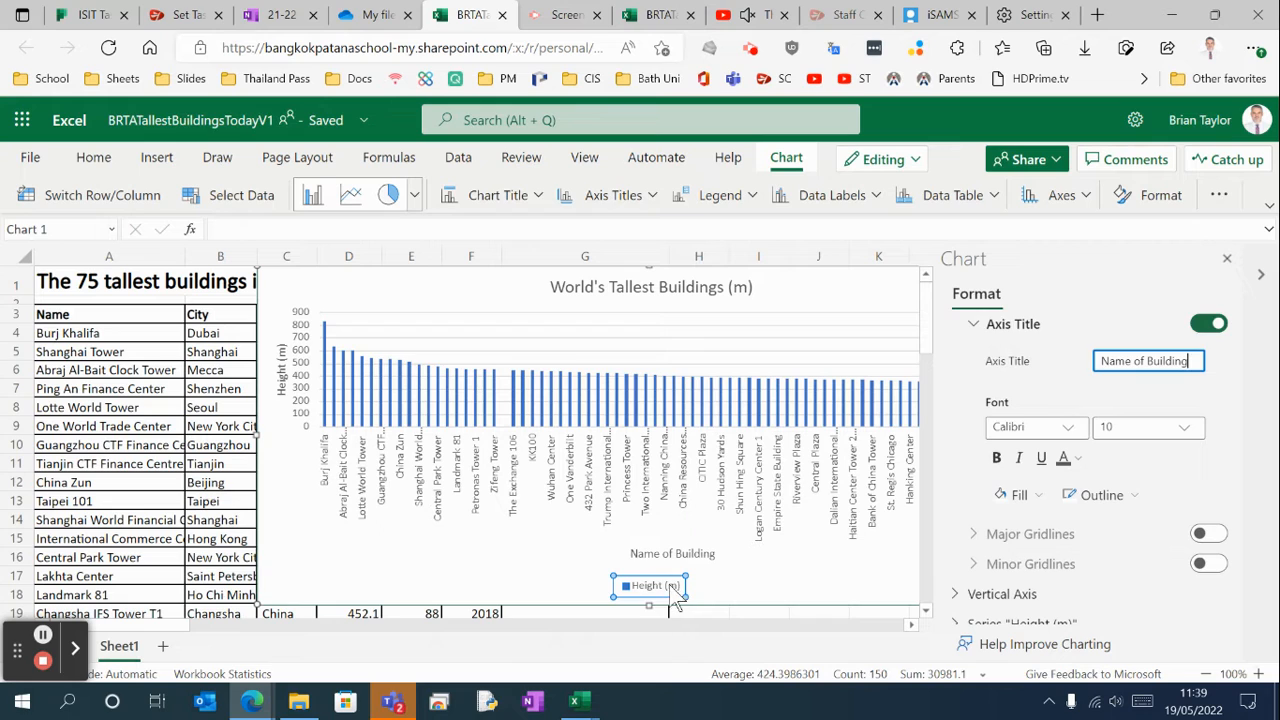
{"action": "left_click", "coordinate": [1227, 258]}
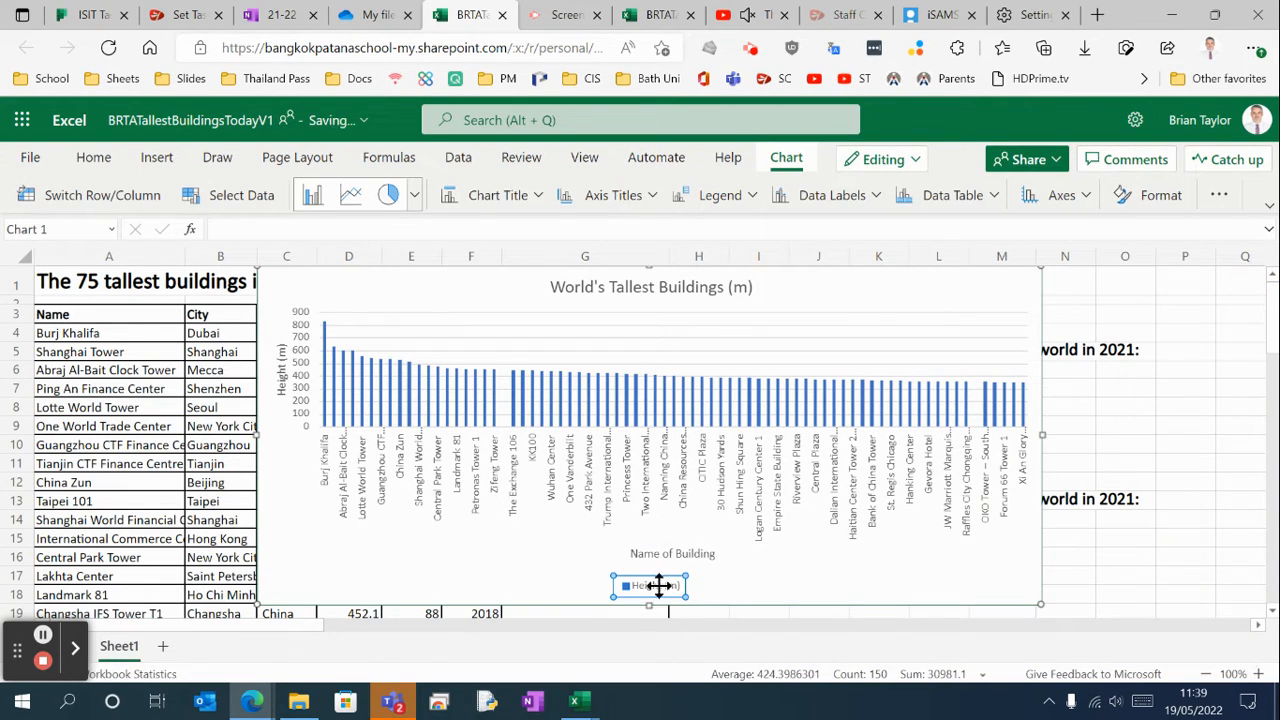
Step: Delete the "Height (m)" legend from the chart and deselect the chart
{"action": "key", "text": "Delete"}
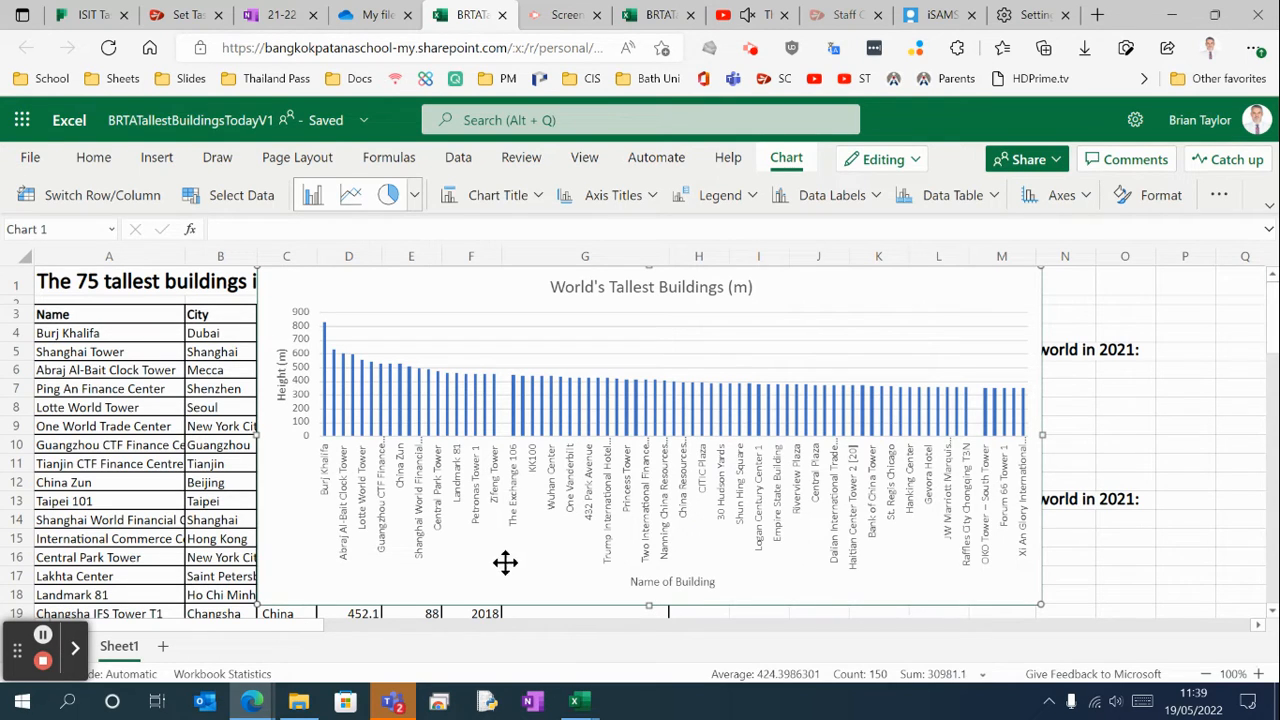
{"action": "left_click", "coordinate": [505, 410]}
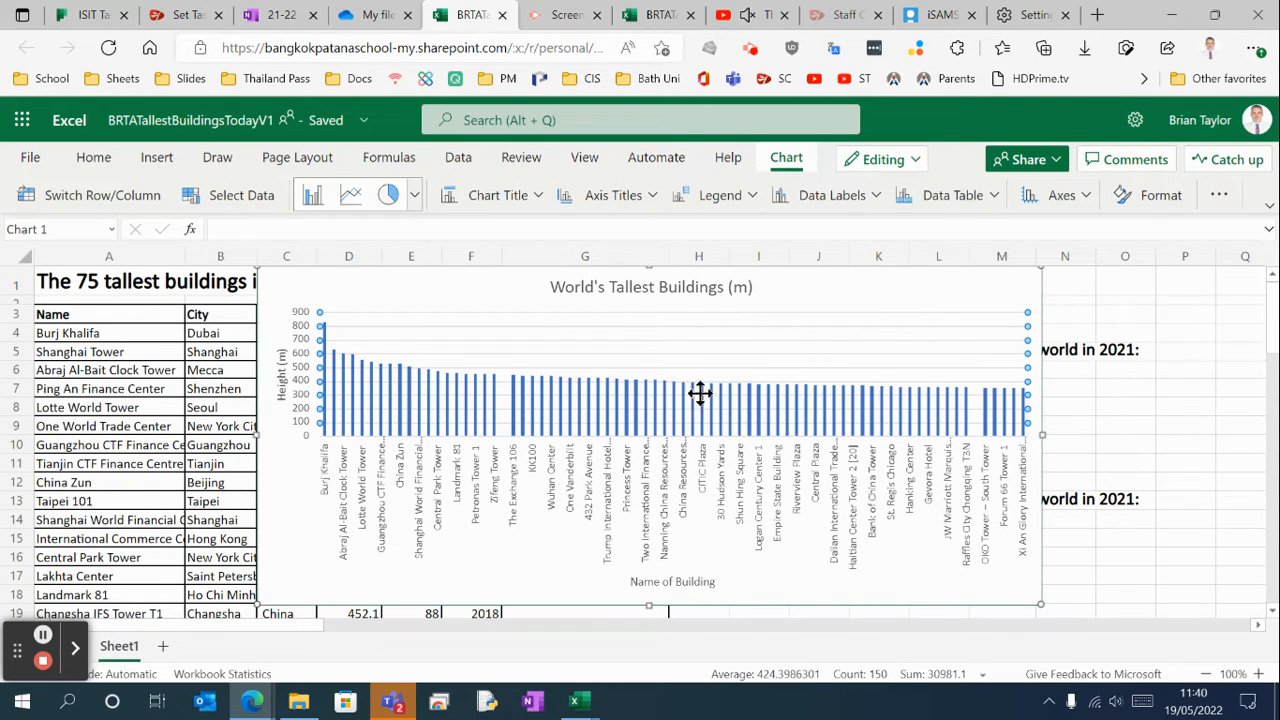
{"action": "left_click", "coordinate": [204, 516]}
Step: Cut the World's Tallest Buildings chart from Sheet1 and paste it into a new worksheet at cell A1
{"action": "left_click_drag", "start_coordinate": [468, 296], "coordinate": [1046, 327]}
{"action": "right_click", "coordinate": [1046, 328]}
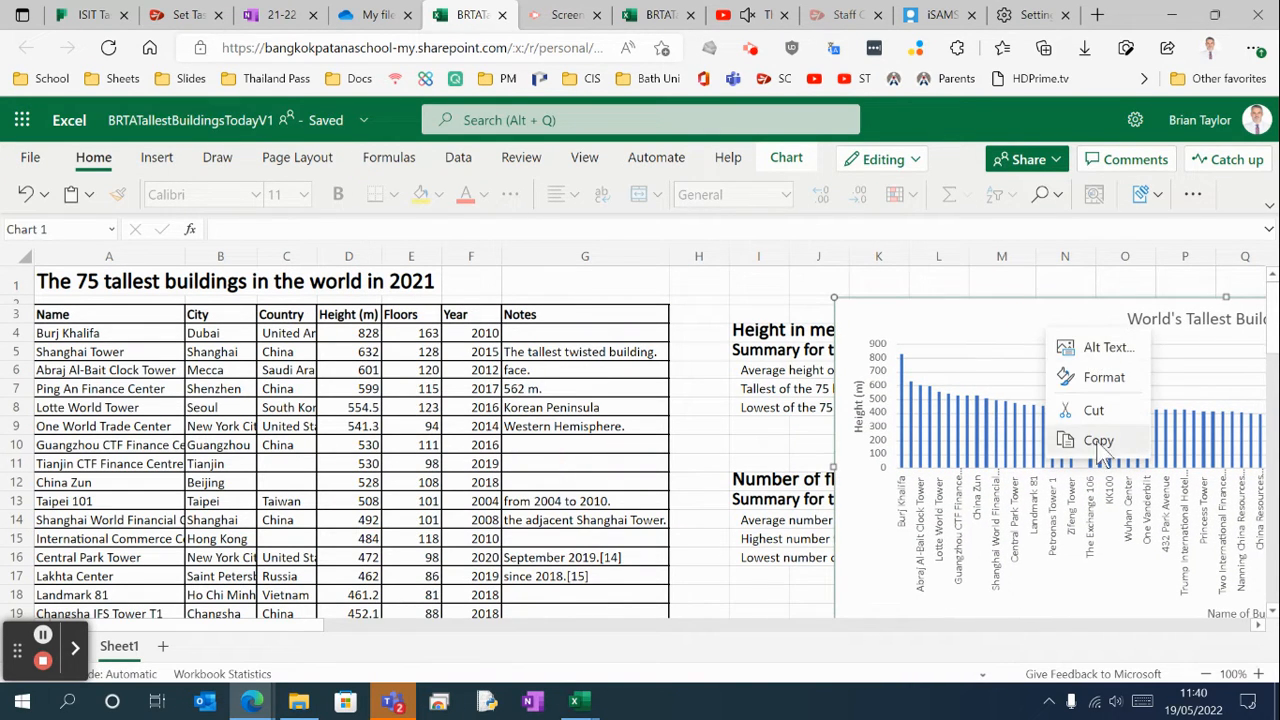
{"action": "left_click", "coordinate": [1094, 411]}
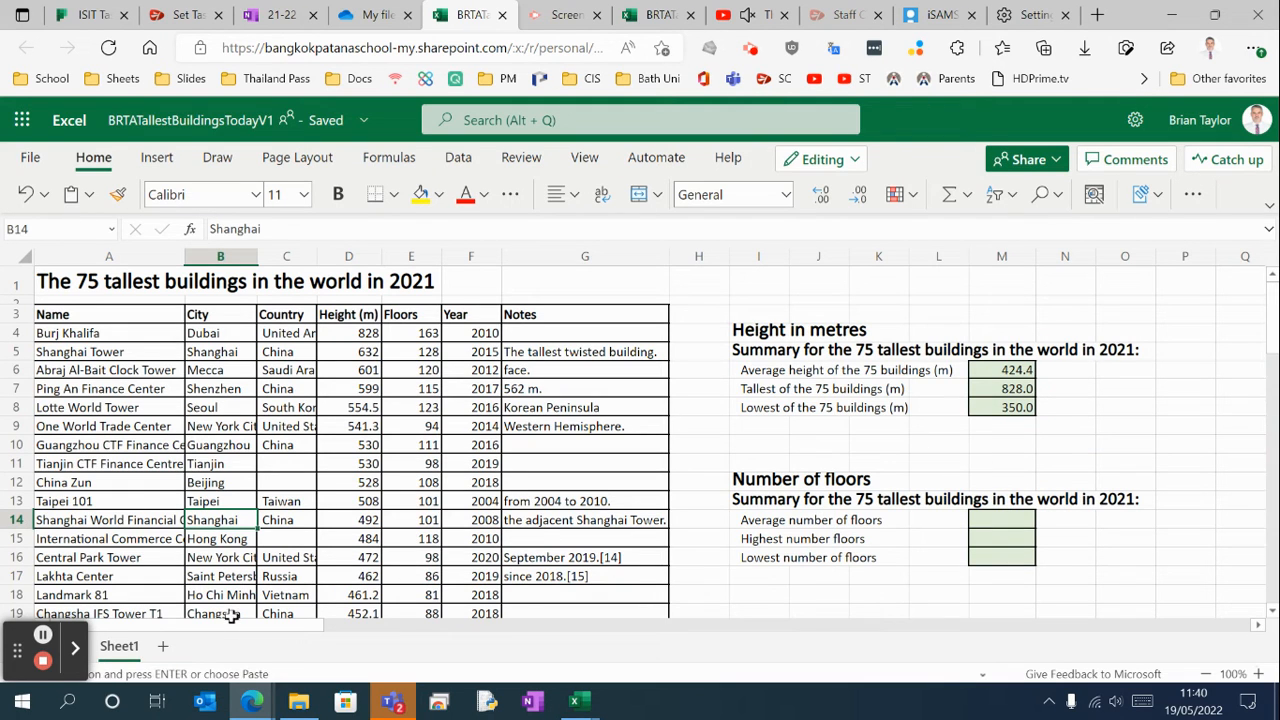
{"action": "left_click", "coordinate": [162, 646]}
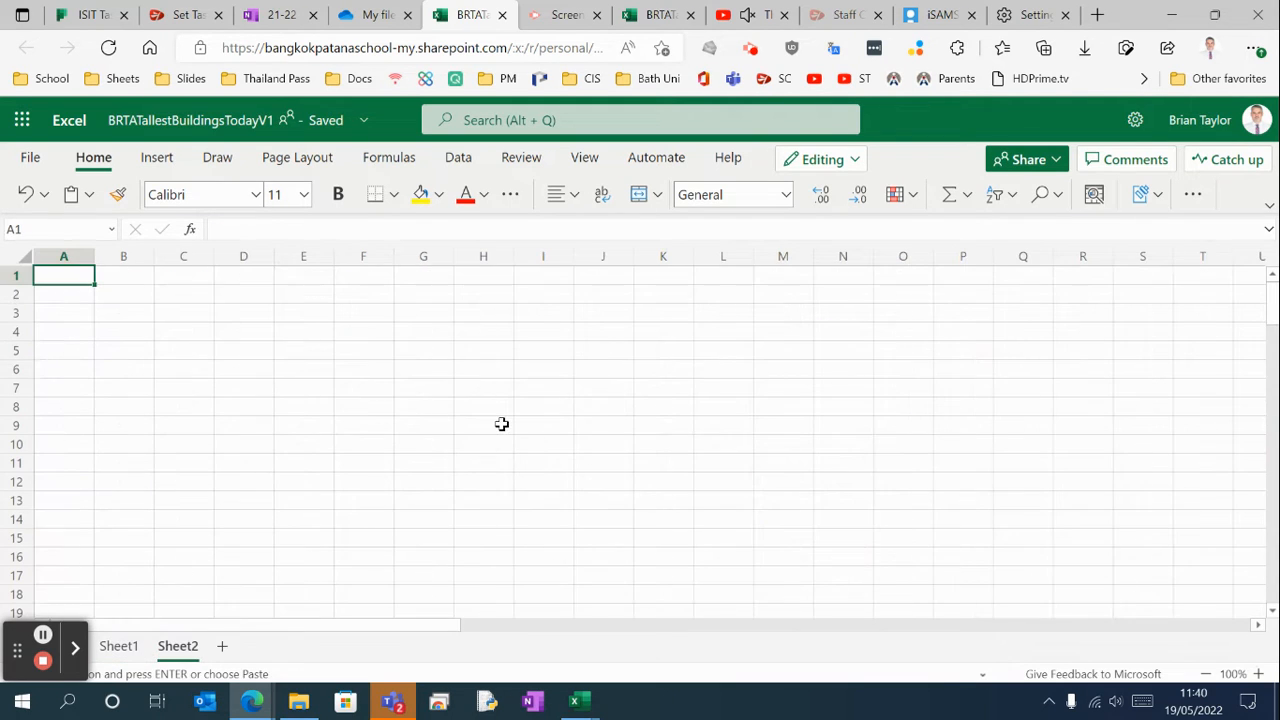
{"action": "key", "text": "ctrl+v"}
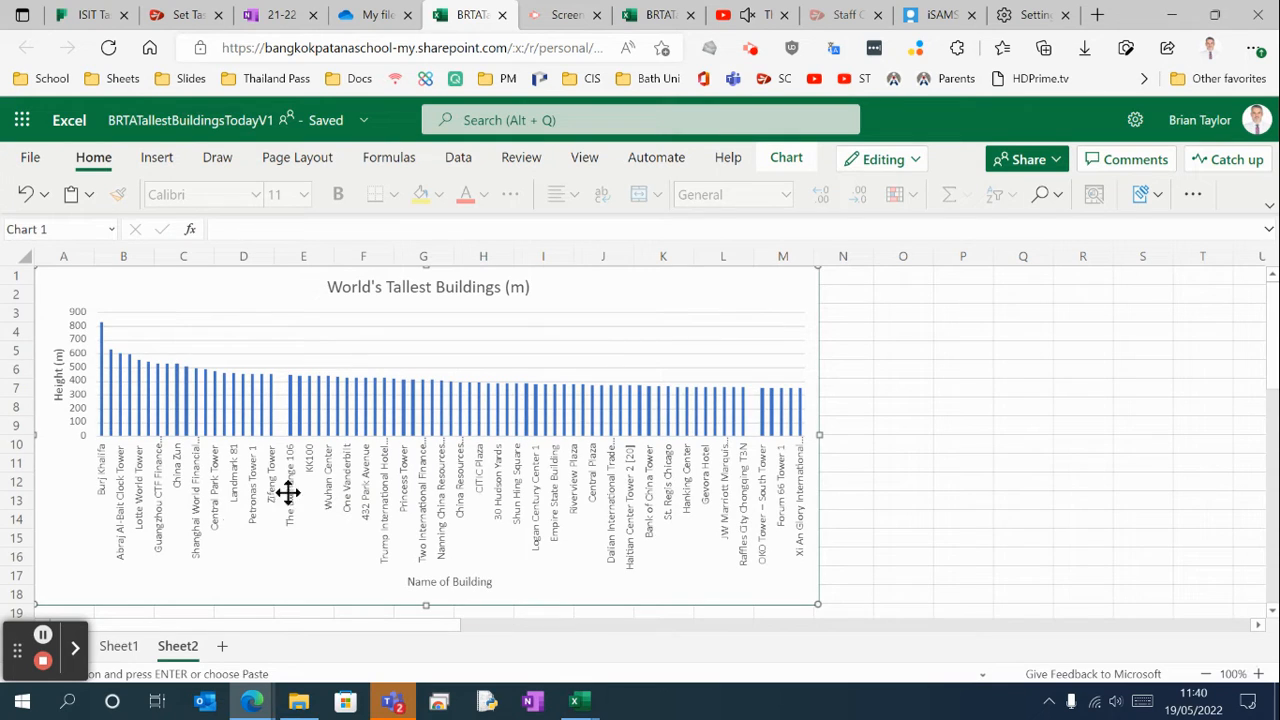
Step: Rename the new worksheet holding the chart as "Bar Chart"
{"action": "left_click", "coordinate": [118, 648]}
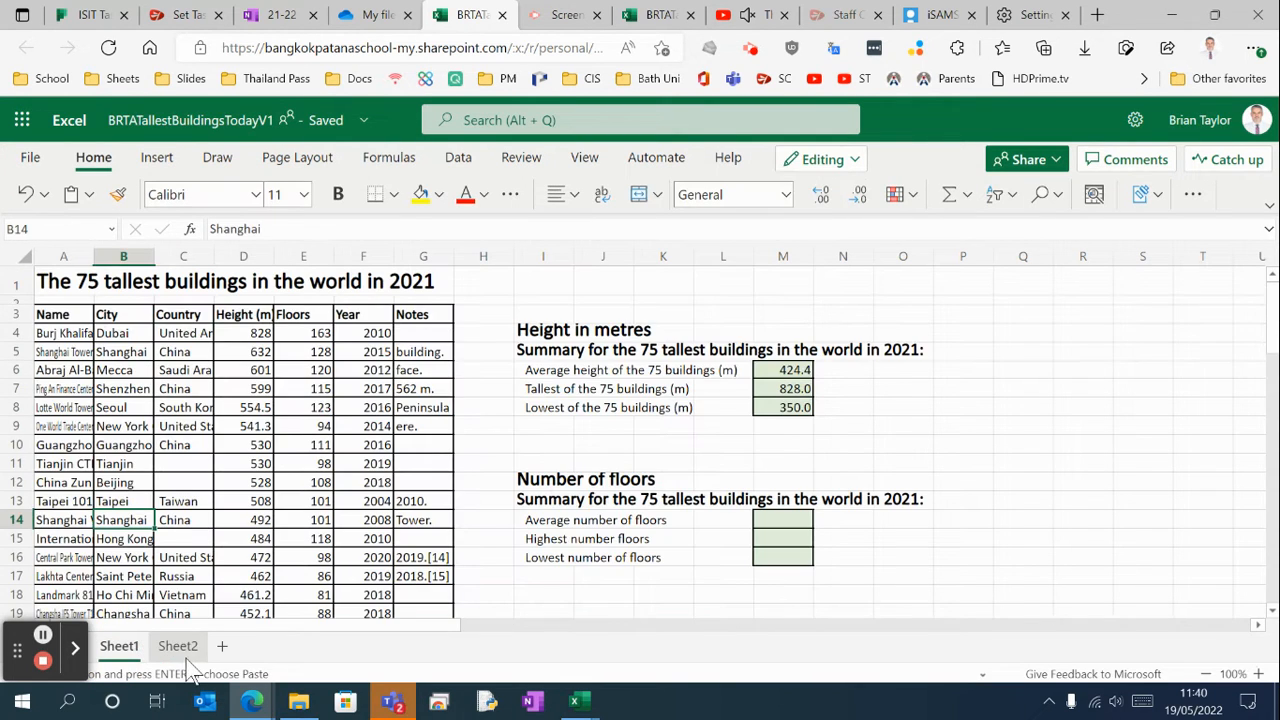
{"action": "left_click", "coordinate": [178, 647]}
{"action": "left_click", "coordinate": [122, 647]}
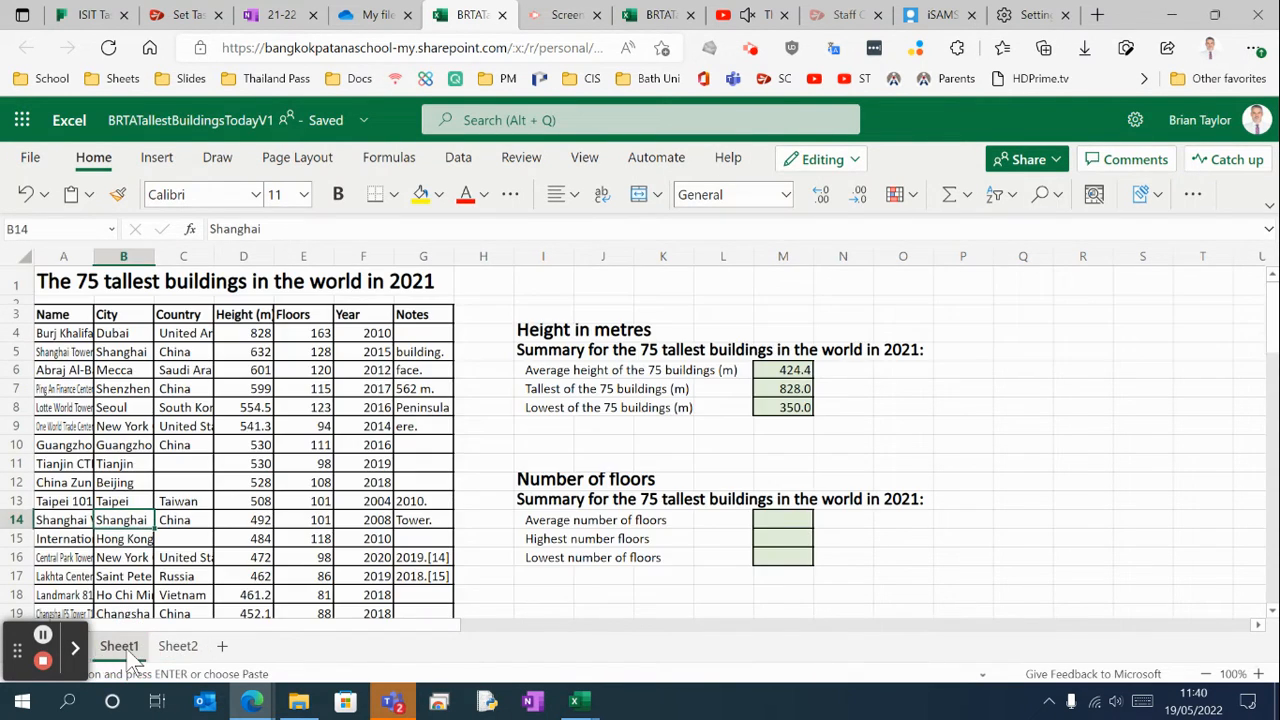
{"action": "left_click", "coordinate": [178, 647]}
{"action": "right_click", "coordinate": [180, 646]}
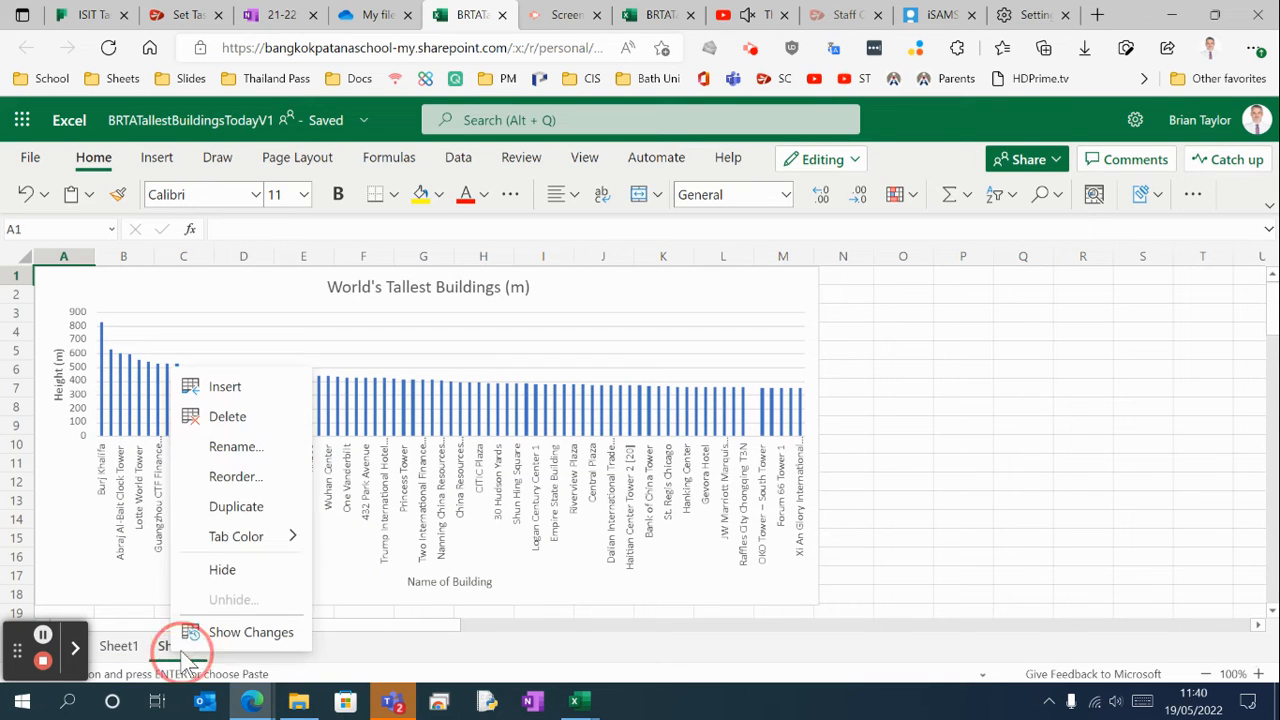
{"action": "left_click", "coordinate": [240, 446]}
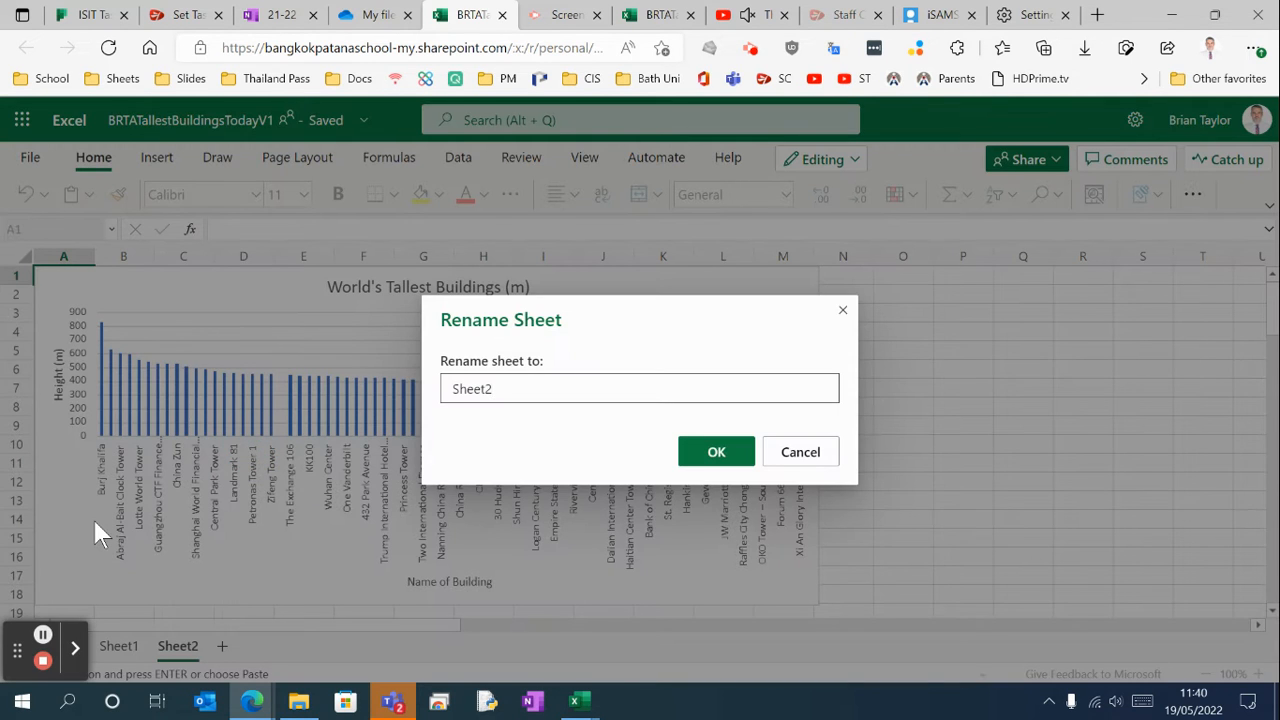
{"action": "key", "text": "BackSpace"}
{"action": "key", "text": "BackSpace"}
{"action": "key", "text": "BackSpace"}
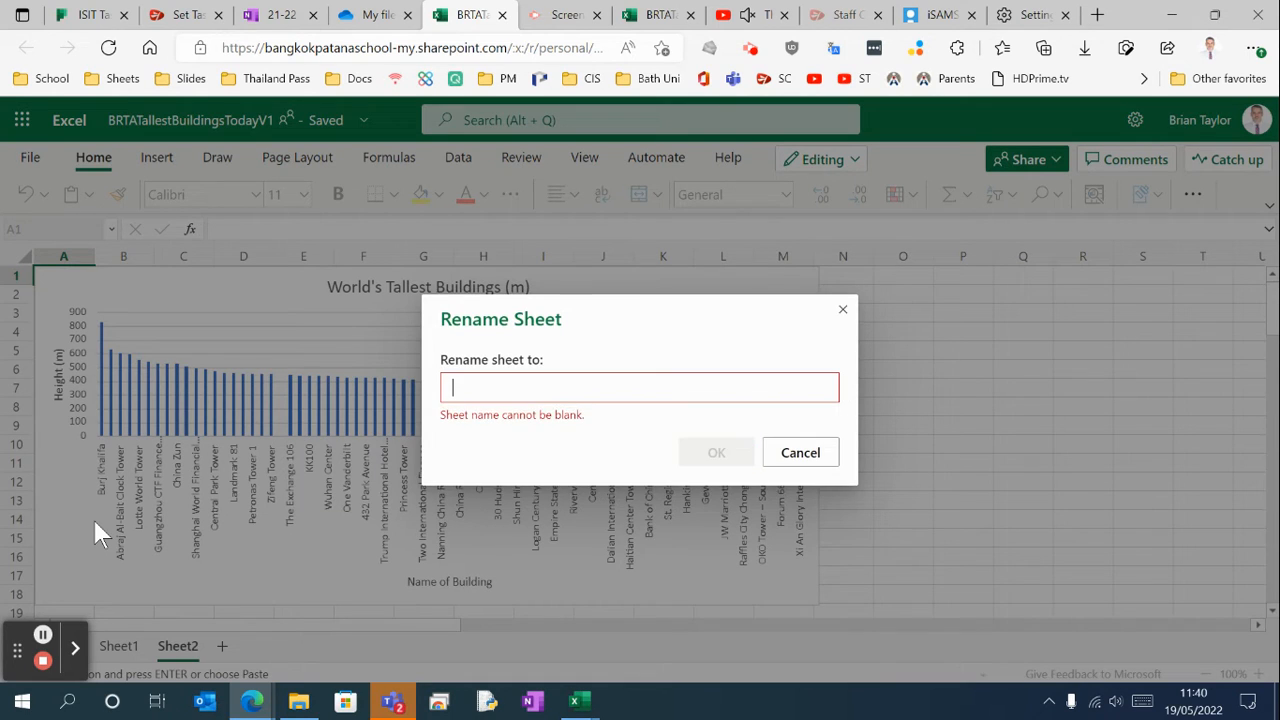
{"action": "type", "text": "Bar Chart"}
{"action": "key", "text": "Return"}
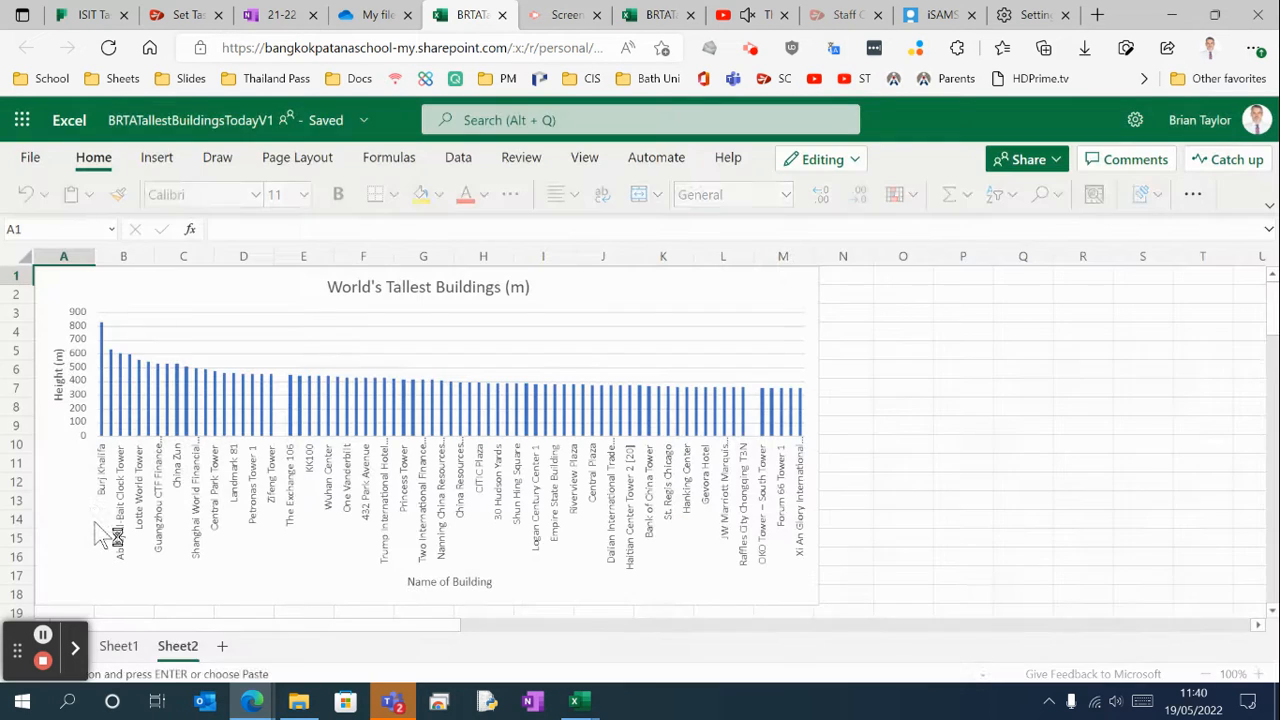
Step: Compare the chart's bars around Zifeng Tower and The Exchange 106 with the height values in the Sheet1 table
{"action": "left_click", "coordinate": [115, 650]}
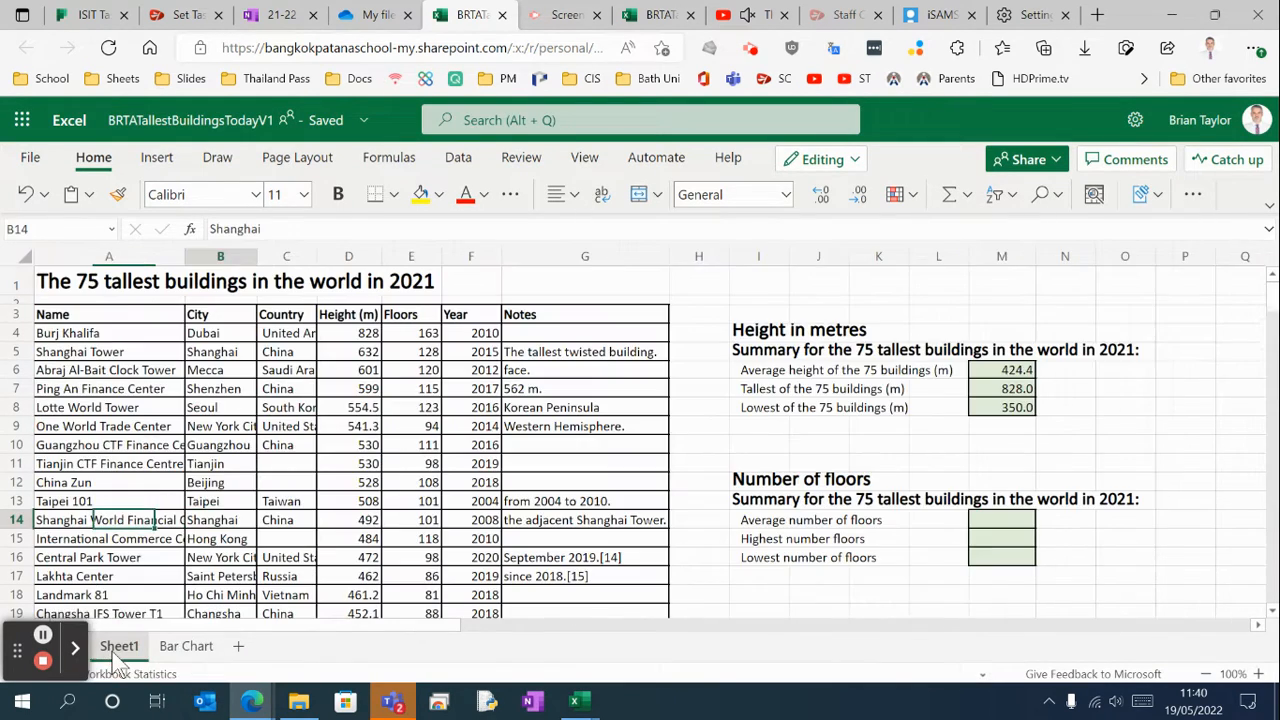
{"action": "left_click", "coordinate": [186, 648]}
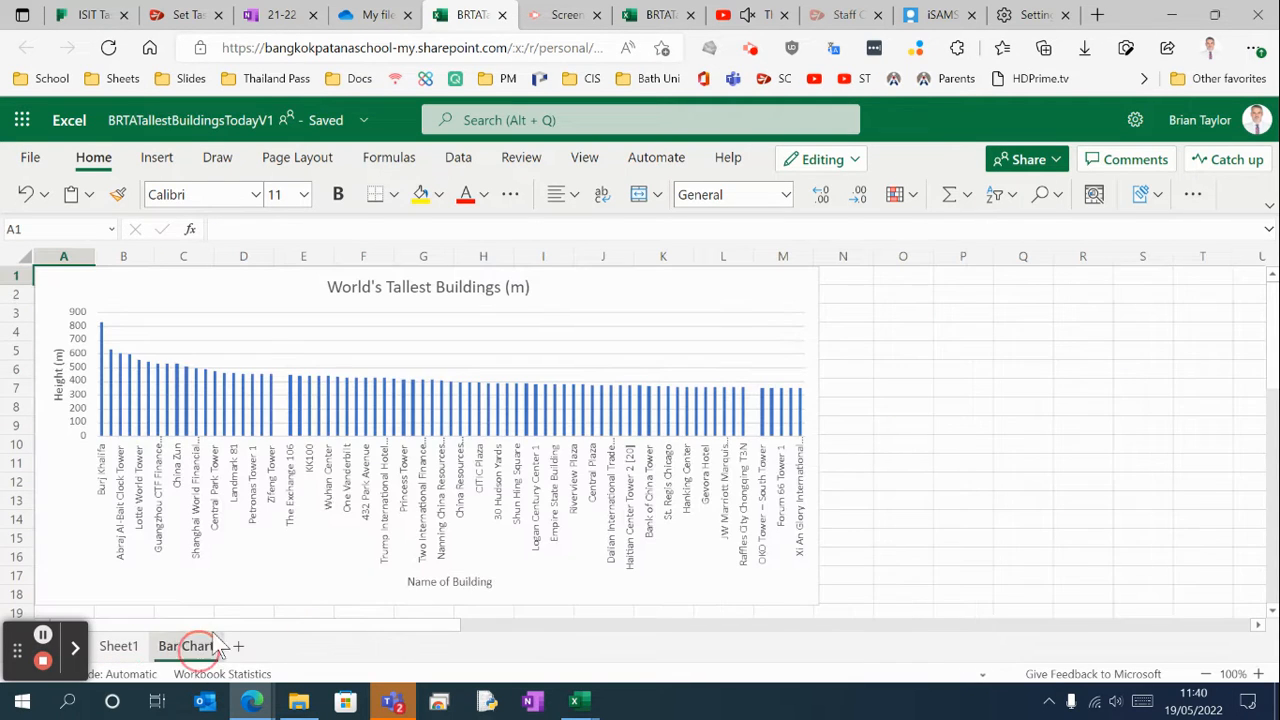
{"action": "left_click", "coordinate": [300, 433]}
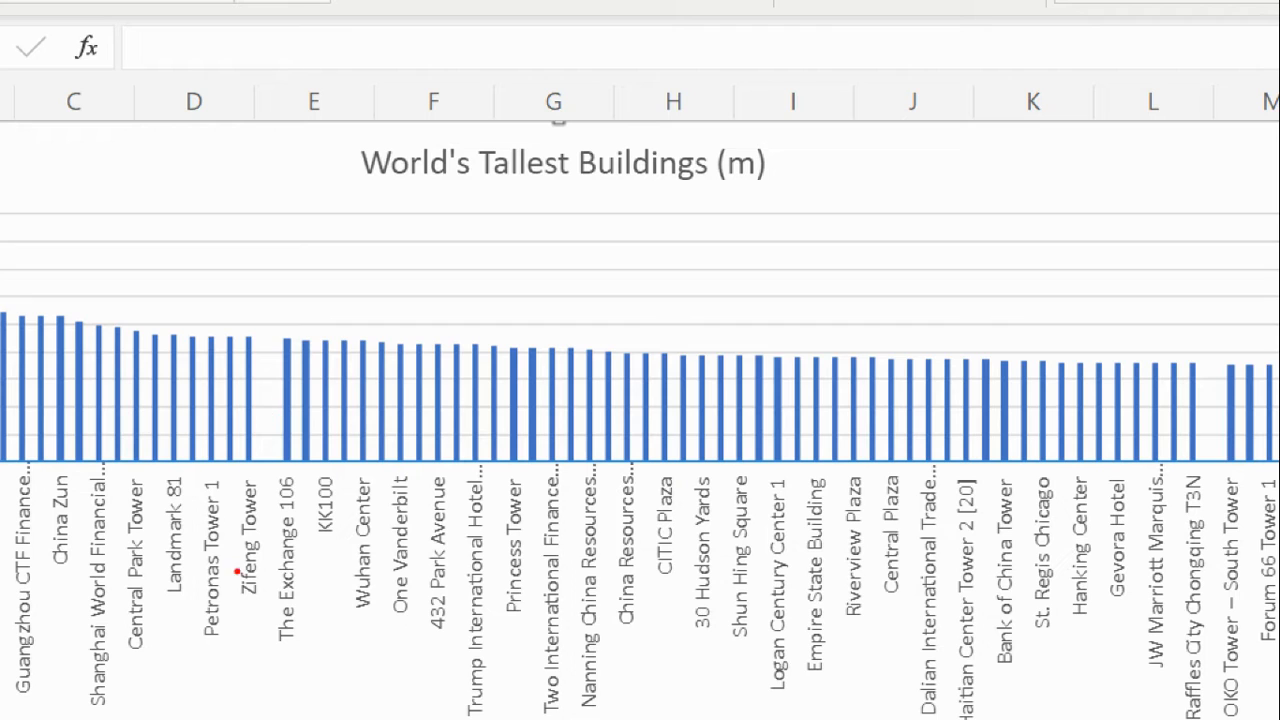
{"action": "left_click_drag", "start_coordinate": [258, 597], "coordinate": [278, 512]}
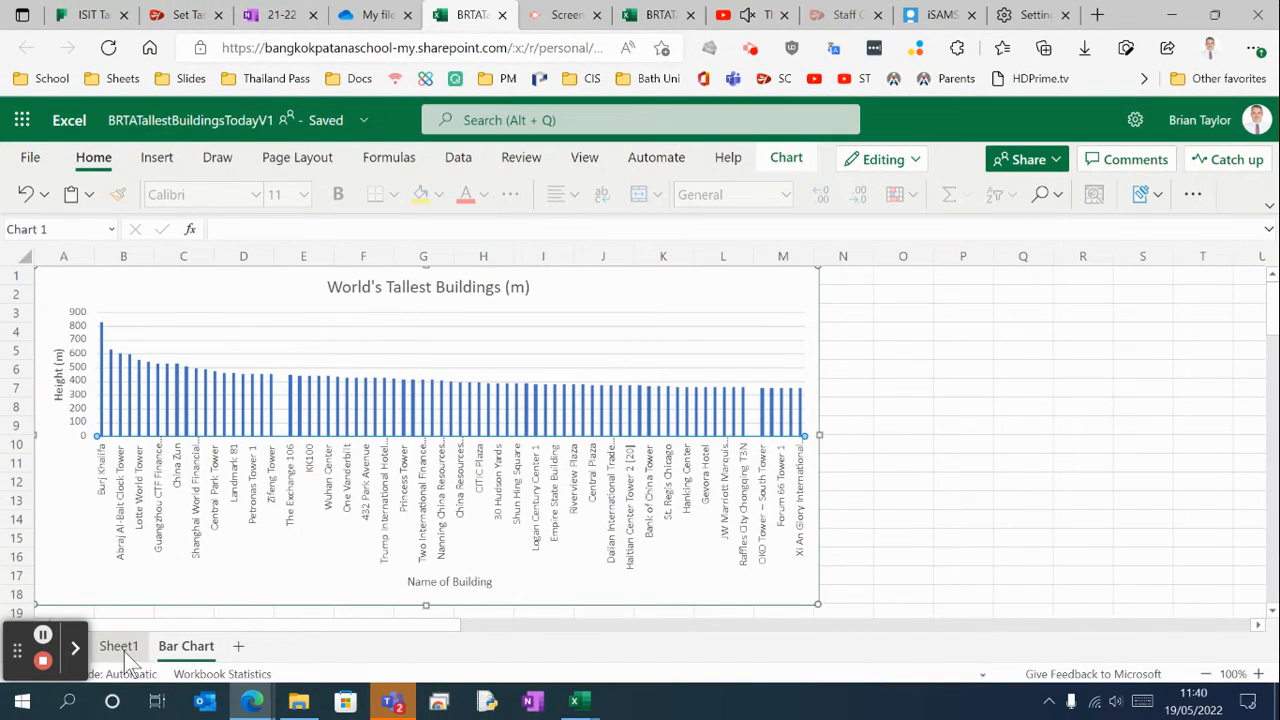
{"action": "left_click", "coordinate": [119, 647]}
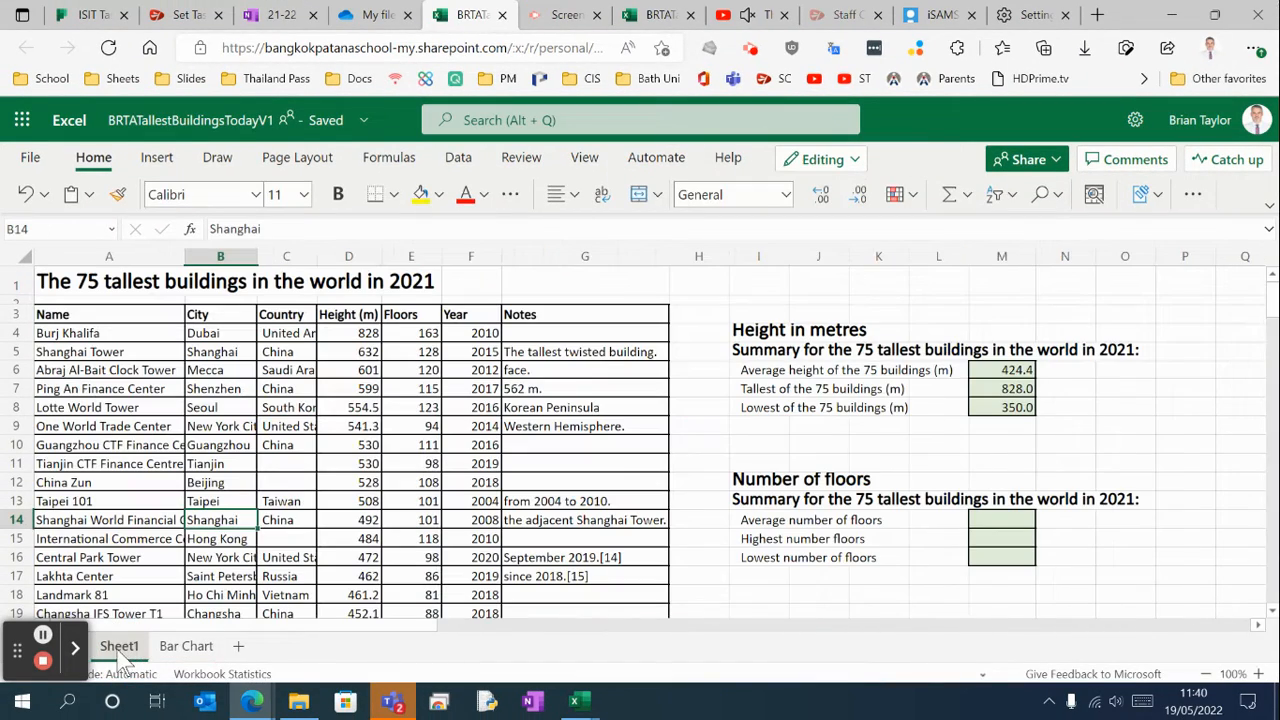
{"action": "scroll", "coordinate": [269, 525], "scroll_direction": "down", "scroll_amount": 3}
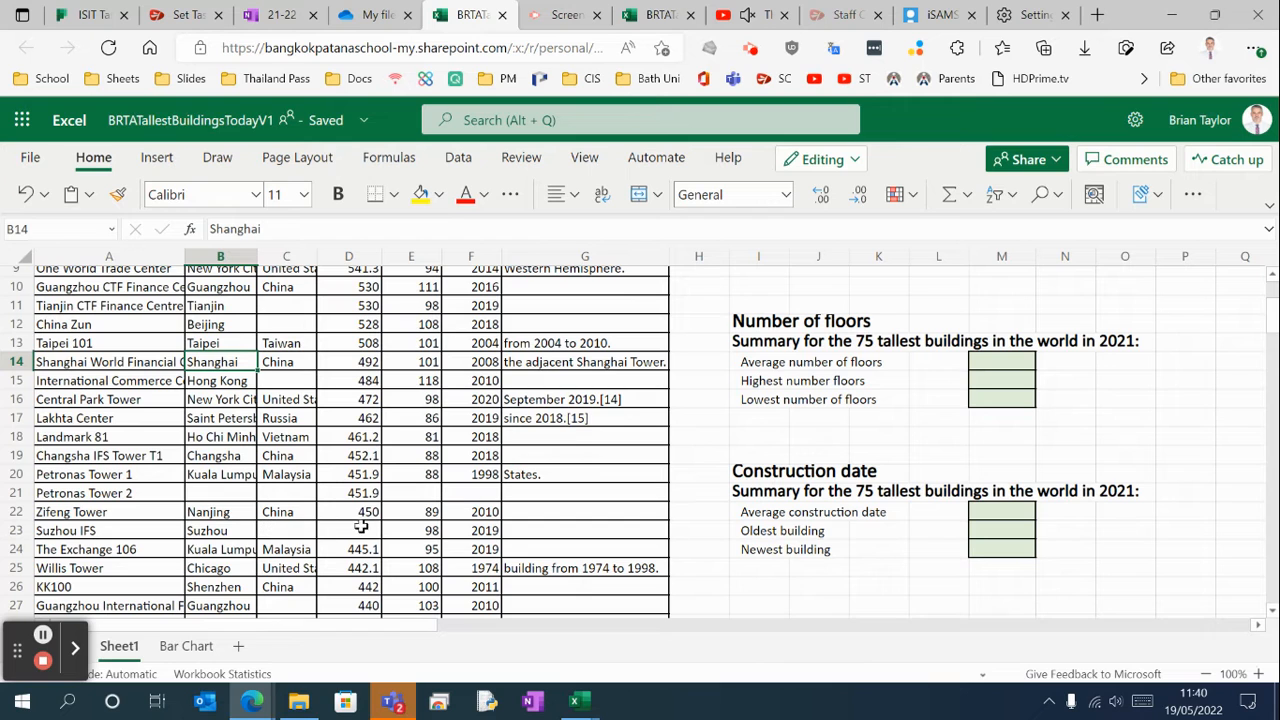
{"action": "left_click", "coordinate": [418, 512]}
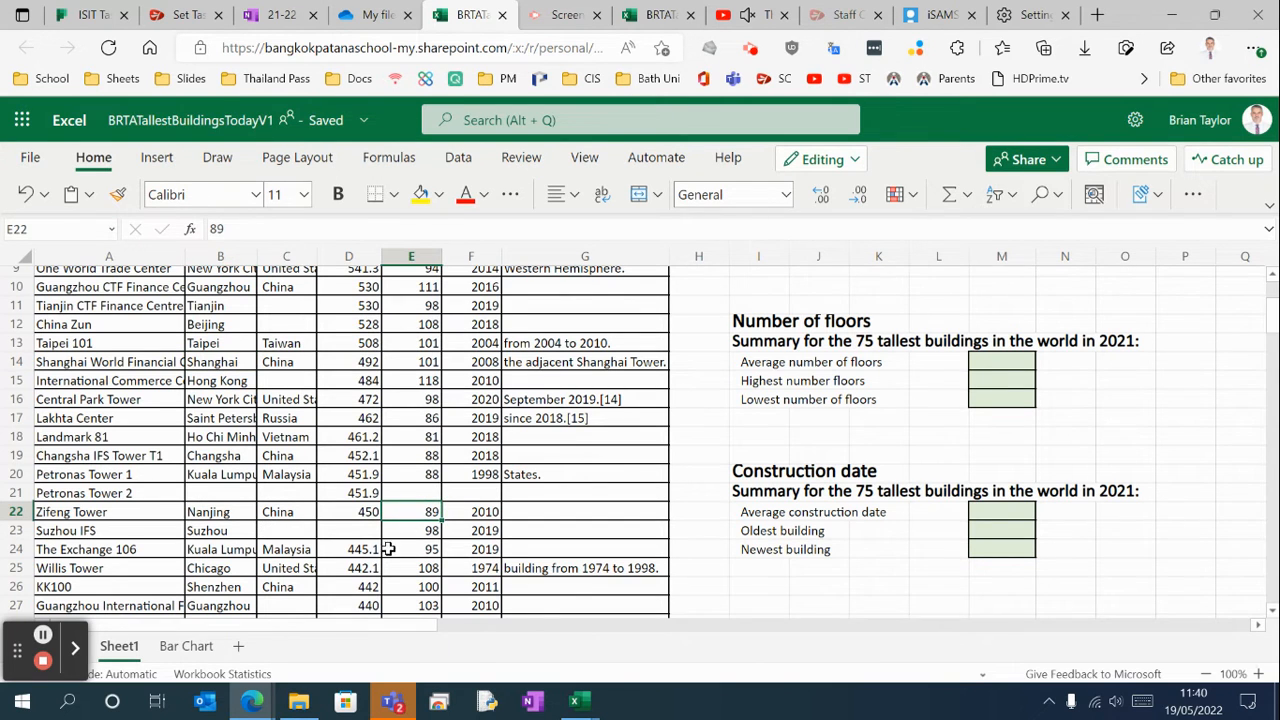
{"action": "scroll", "coordinate": [390, 543], "scroll_direction": "down", "scroll_amount": 2}
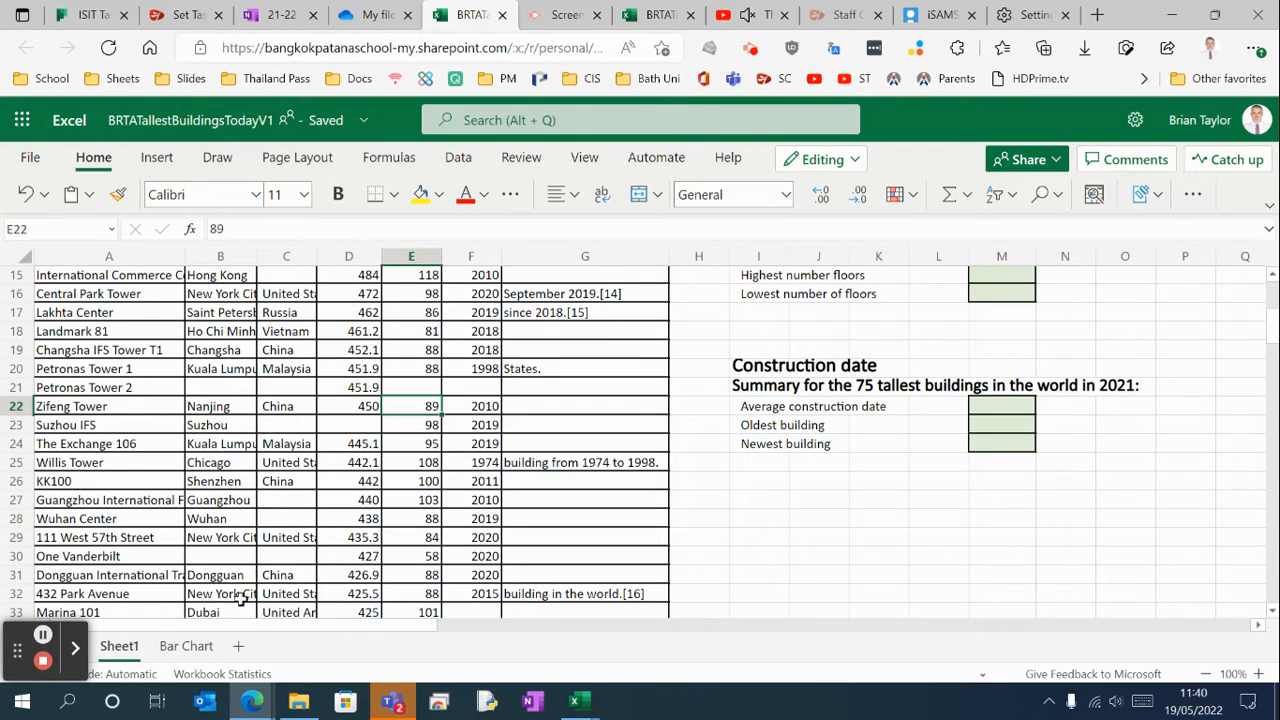
Step: Enlarge the chart on the Bar Chart sheet, extending its lower corner across to column O and down past row 19
{"action": "left_click", "coordinate": [190, 647]}
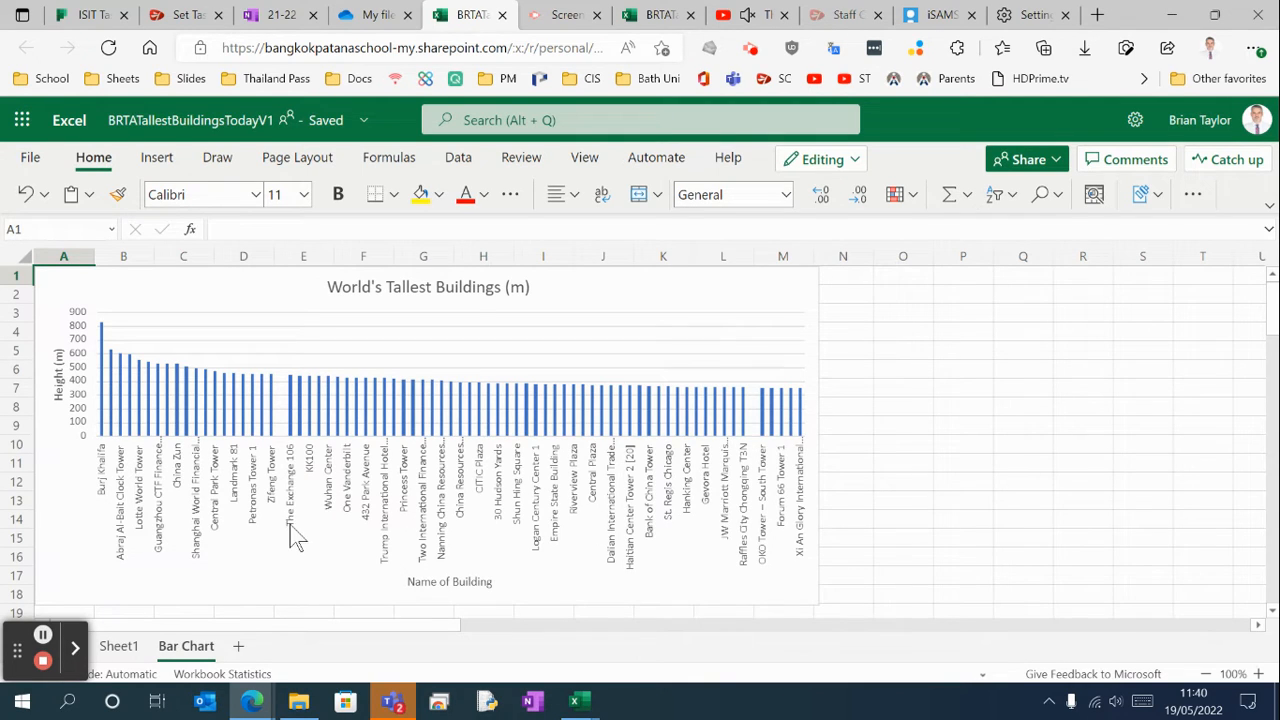
{"action": "left_click", "coordinate": [576, 466]}
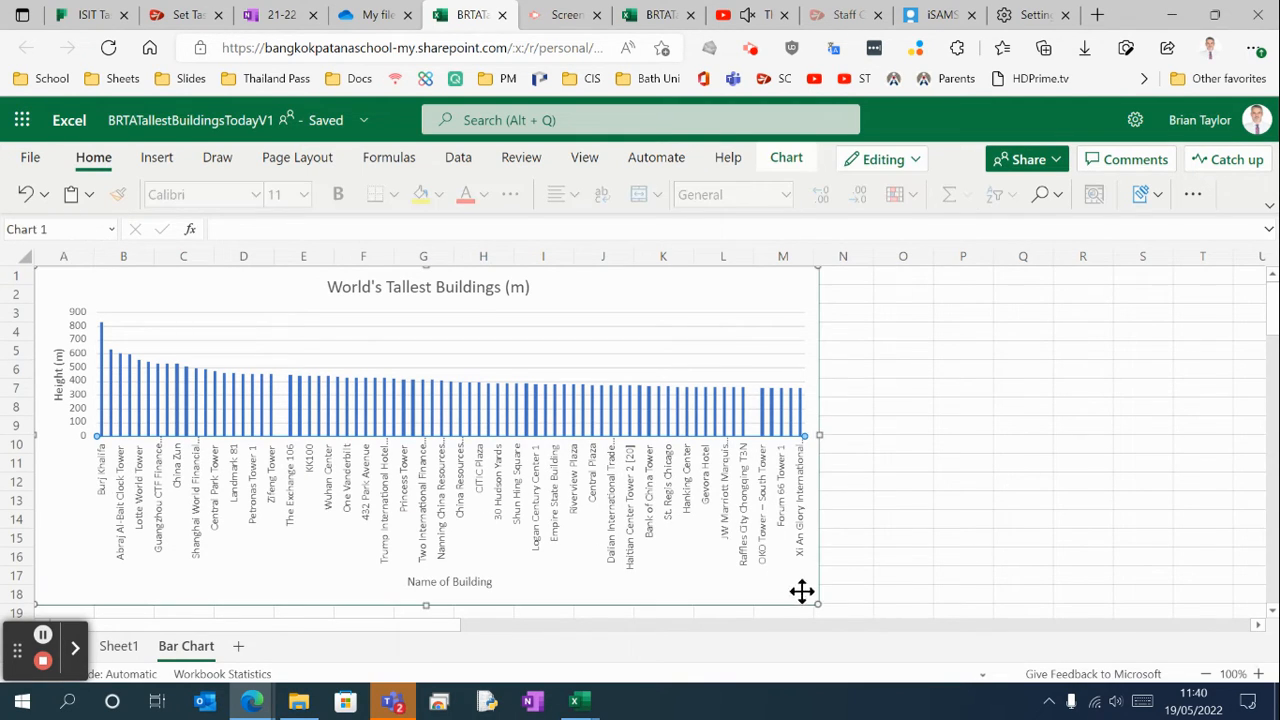
{"action": "left_click_drag", "start_coordinate": [818, 606], "coordinate": [914, 680]}
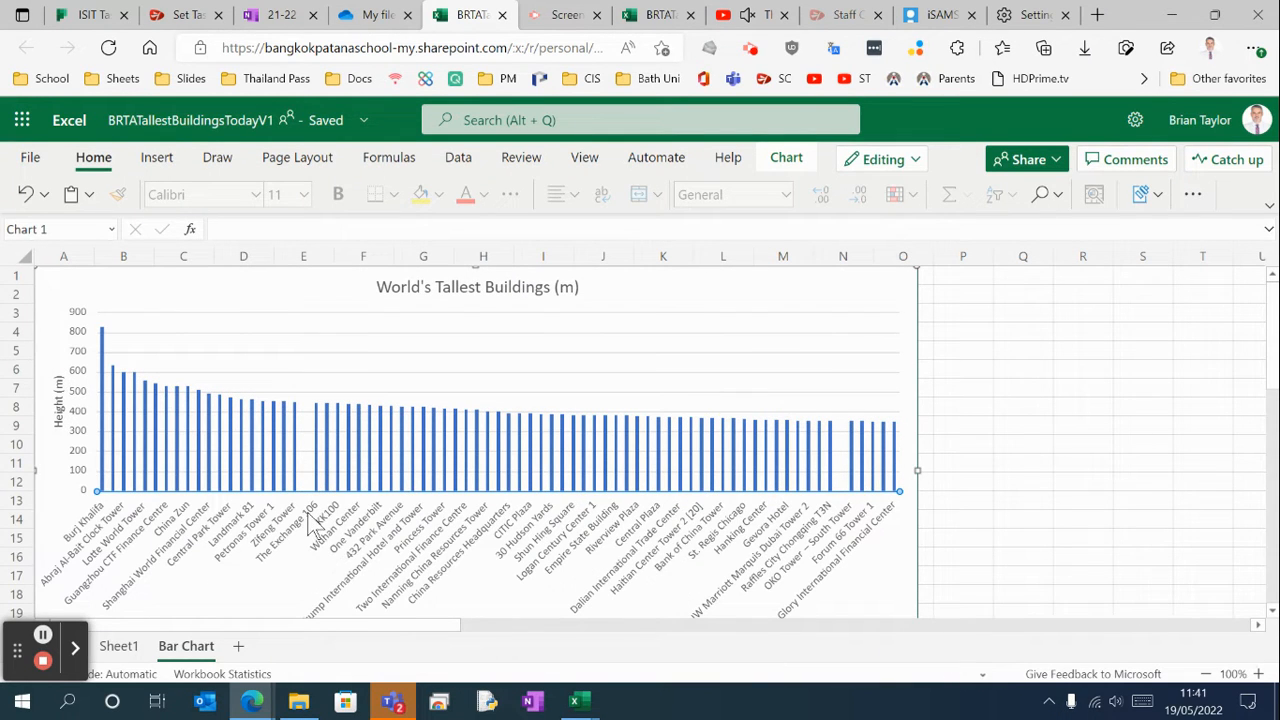
Step: Check the Height (m) entries on Sheet1 around Zifeng Tower, Suzhou IFS and The Exchange 106 for missing data
{"action": "left_click", "coordinate": [116, 646]}
{"action": "scroll", "coordinate": [252, 441], "scroll_direction": "up", "scroll_amount": 2}
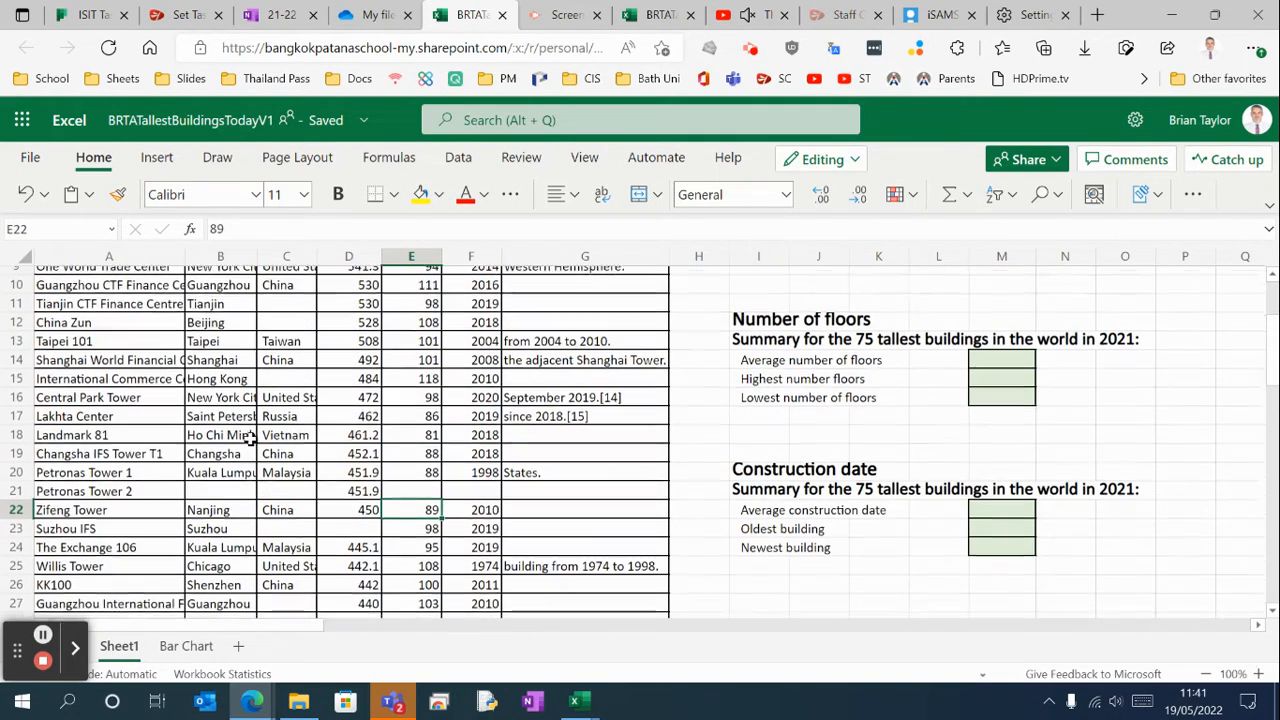
{"action": "scroll", "coordinate": [239, 473], "scroll_direction": "down", "scroll_amount": 1}
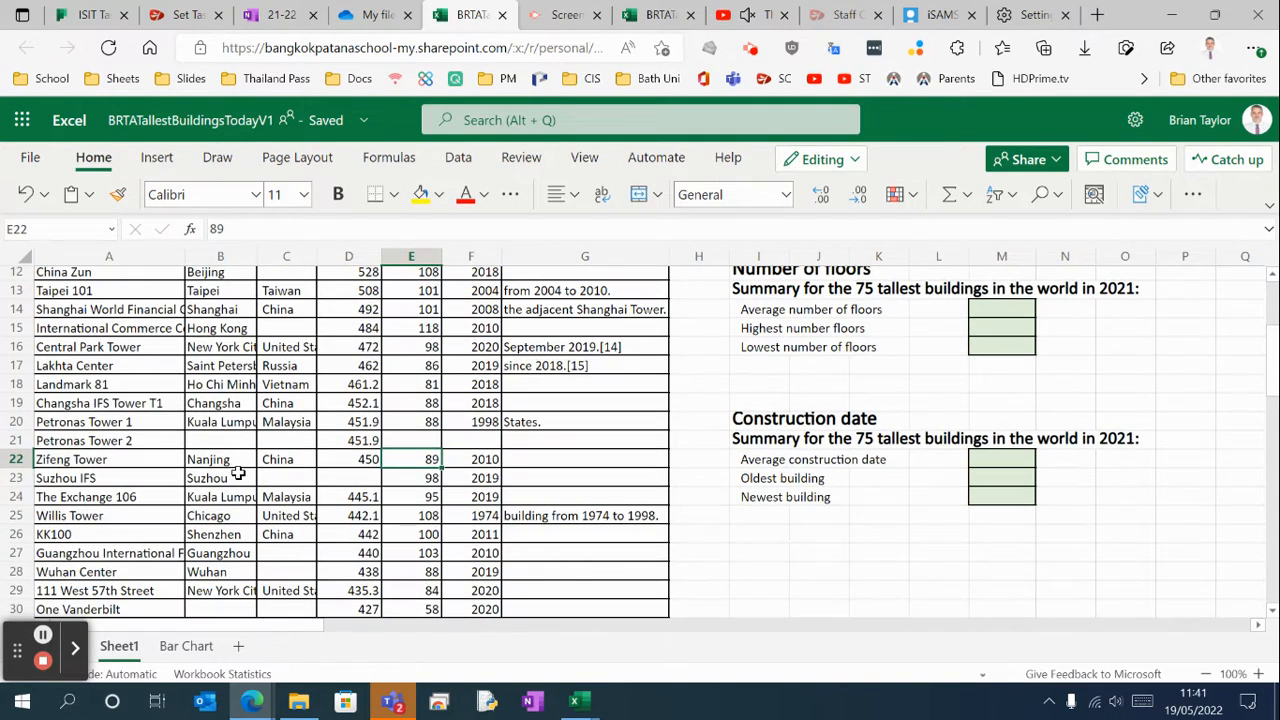
{"action": "scroll", "coordinate": [239, 473], "scroll_direction": "down", "scroll_amount": 1}
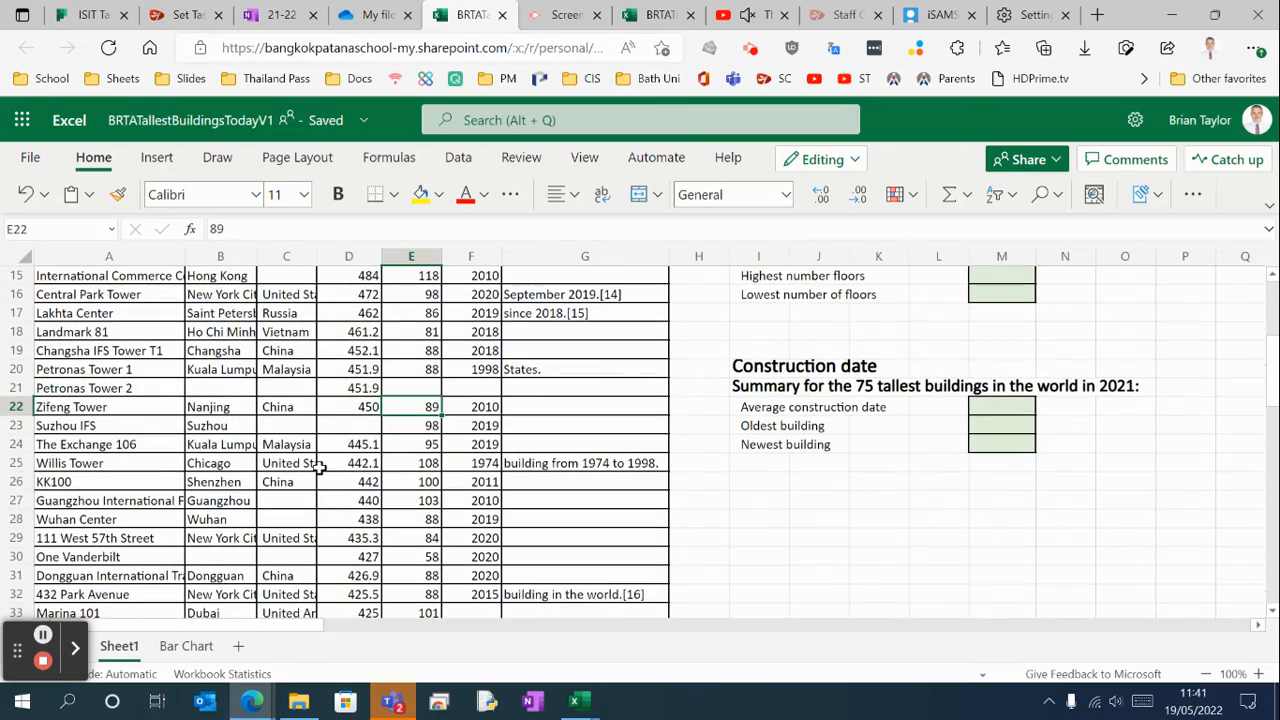
{"action": "scroll", "coordinate": [318, 467], "scroll_direction": "up", "scroll_amount": 5}
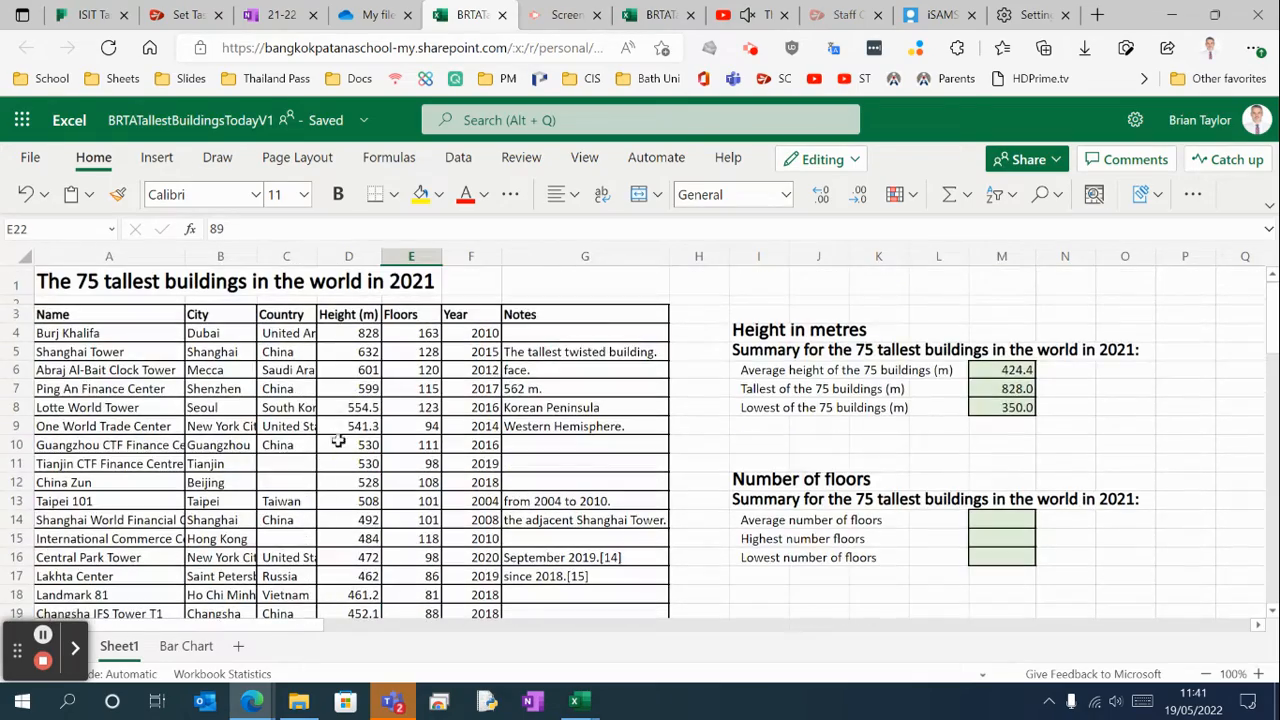
{"action": "scroll", "coordinate": [333, 452], "scroll_direction": "down", "scroll_amount": 4}
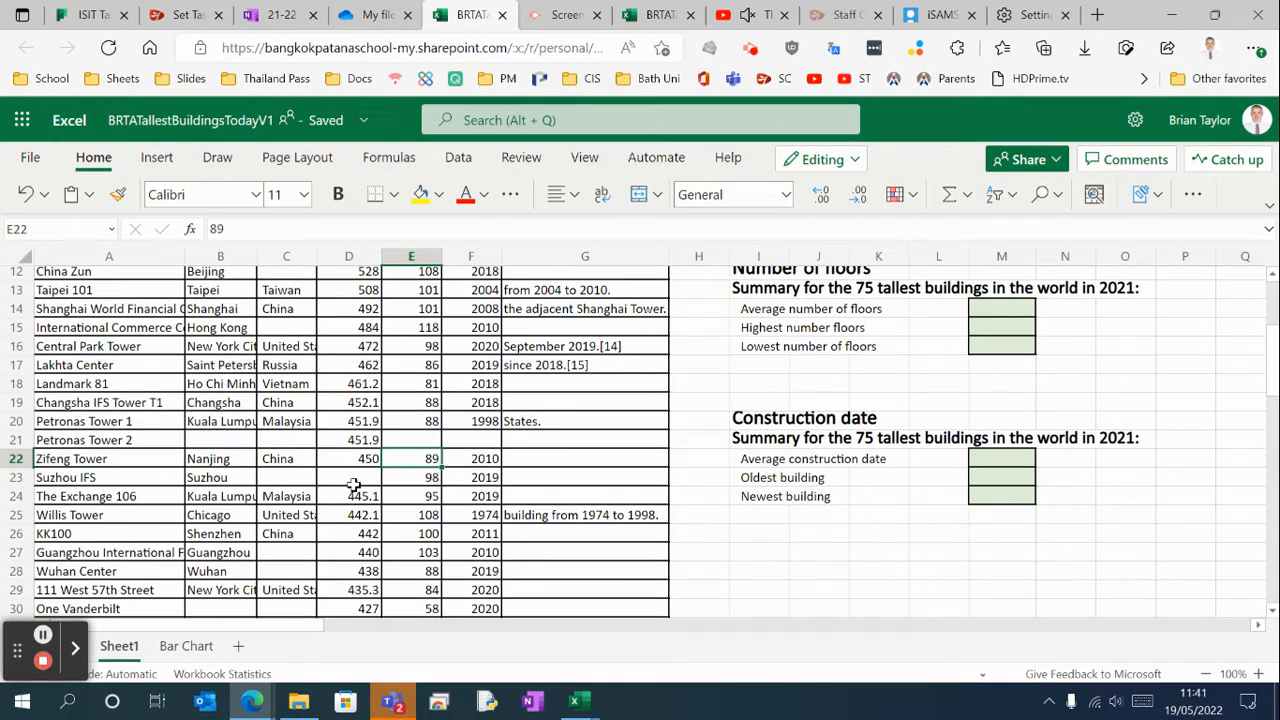
{"action": "left_click", "coordinate": [357, 479]}
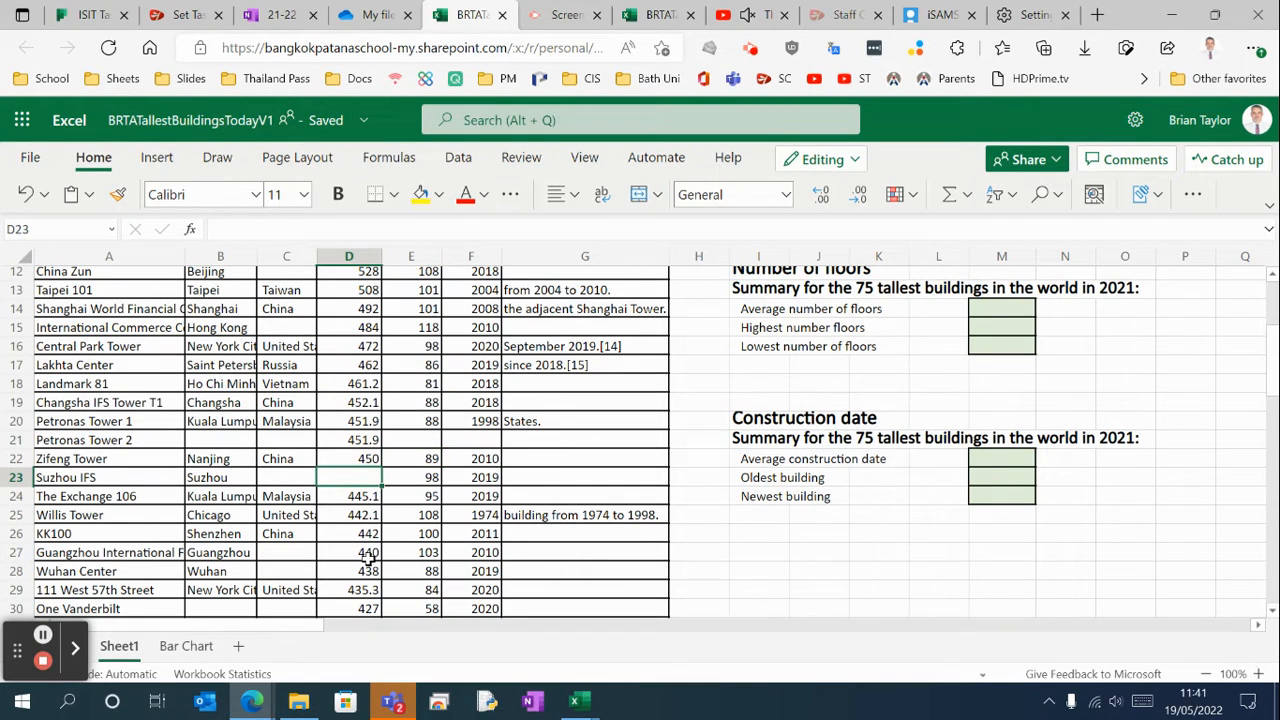
{"action": "left_click_drag", "start_coordinate": [95, 481], "coordinate": [352, 477]}
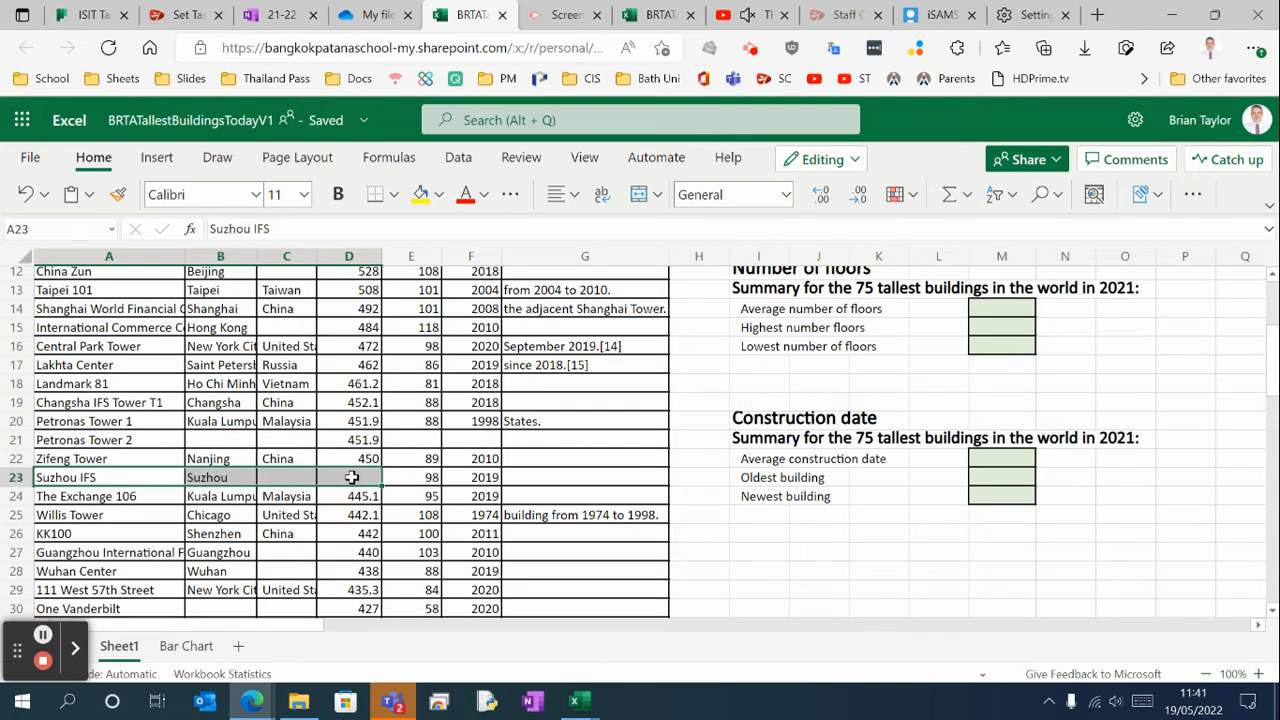
{"action": "left_click", "coordinate": [352, 477]}
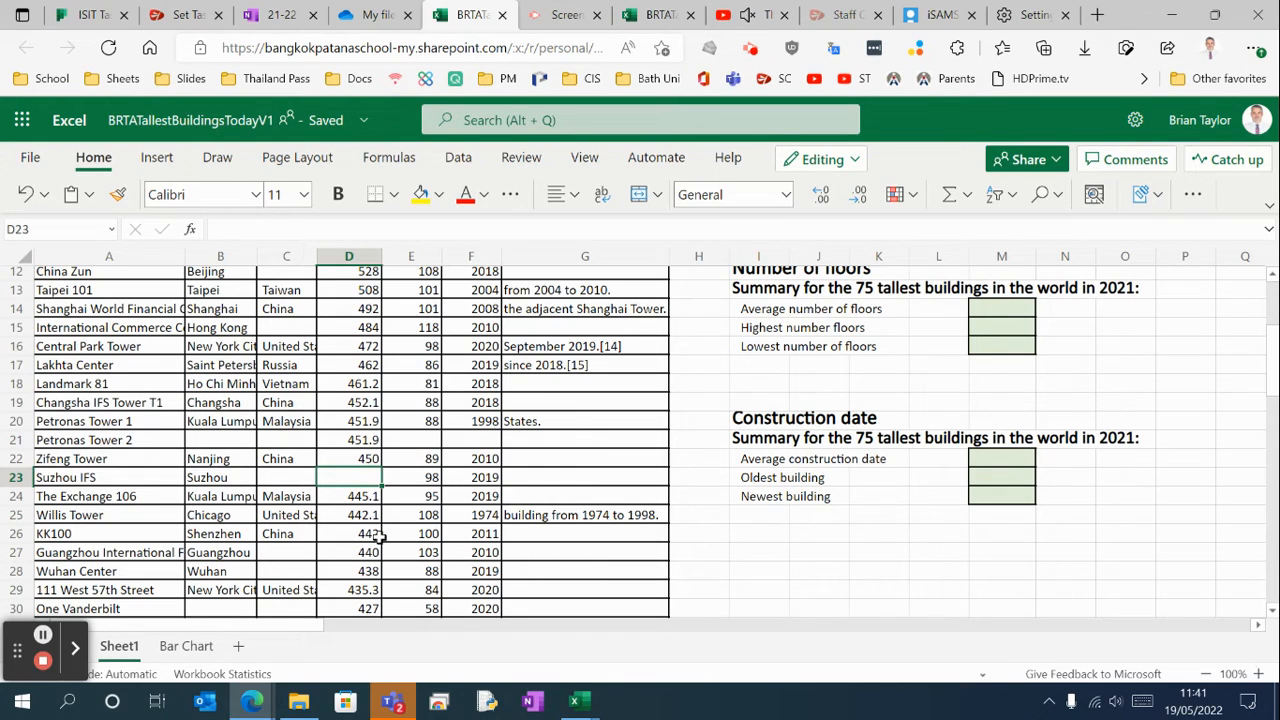
Step: Fill the 354.5 height of Raffles City Chongqing T3N down into D73 for T4N, undoing the clearing of both cells
{"action": "scroll", "coordinate": [380, 535], "scroll_direction": "down", "scroll_amount": 9}
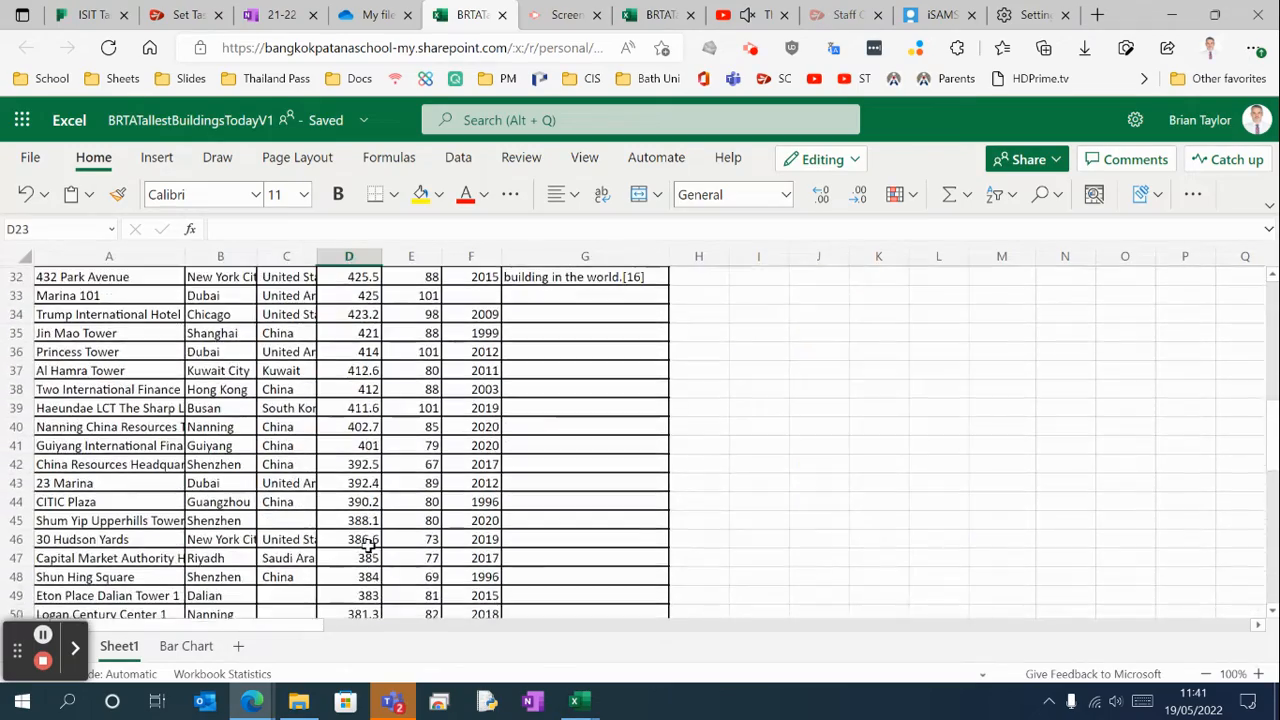
{"action": "scroll", "coordinate": [368, 545], "scroll_direction": "down", "scroll_amount": 8}
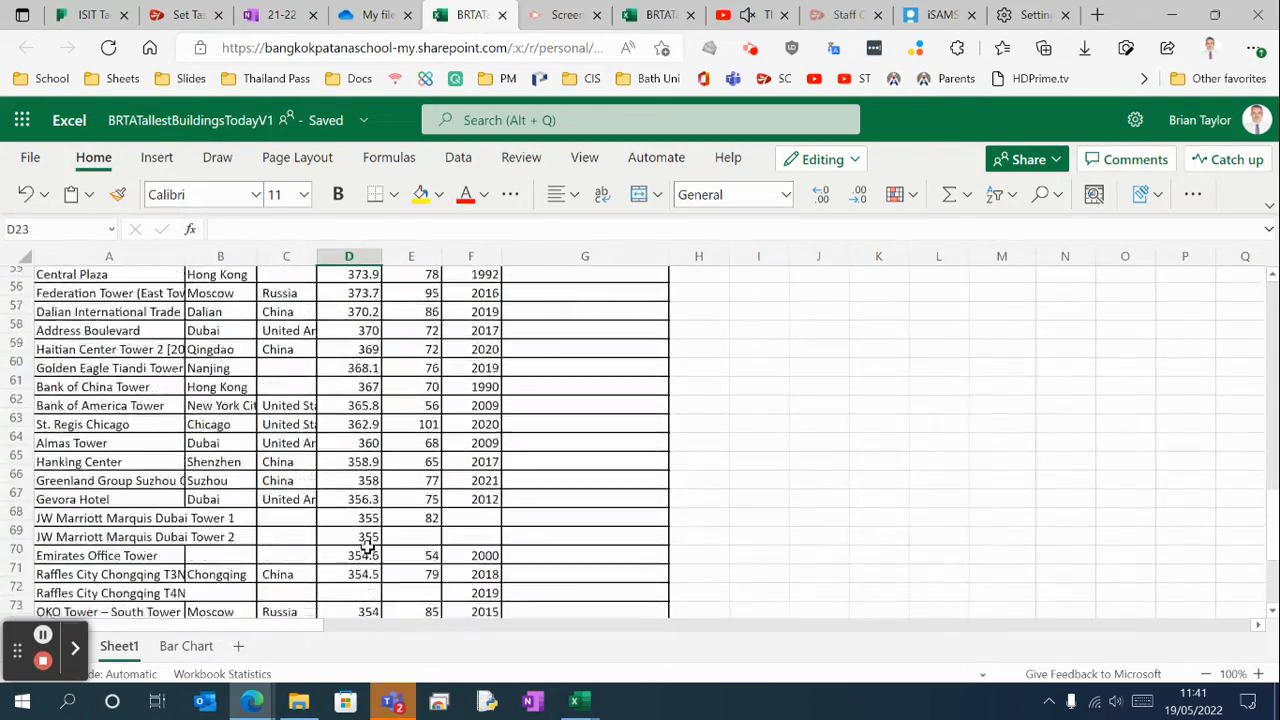
{"action": "left_click", "coordinate": [366, 480]}
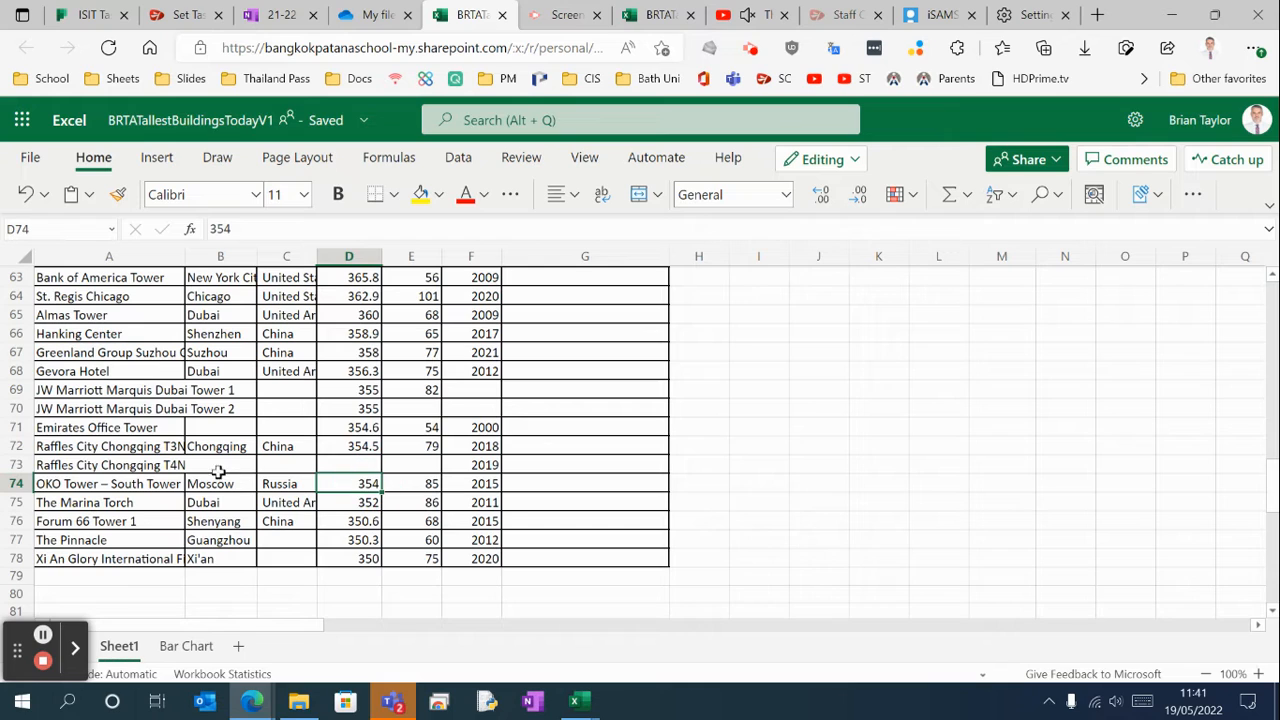
{"action": "left_click", "coordinate": [141, 466]}
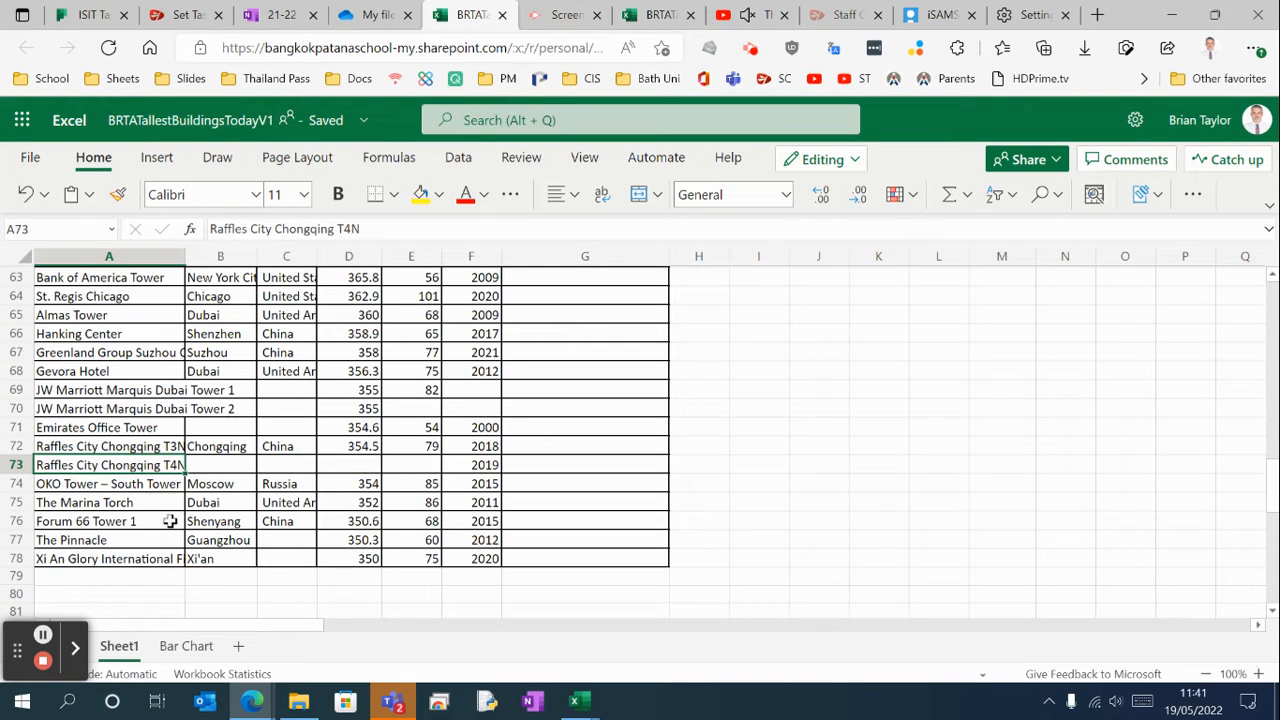
{"action": "left_click", "coordinate": [345, 460]}
{"action": "left_click", "coordinate": [160, 447]}
{"action": "left_click", "coordinate": [160, 465]}
{"action": "left_click", "coordinate": [362, 448]}
{"action": "left_click_drag", "start_coordinate": [381, 456], "coordinate": [375, 474]}
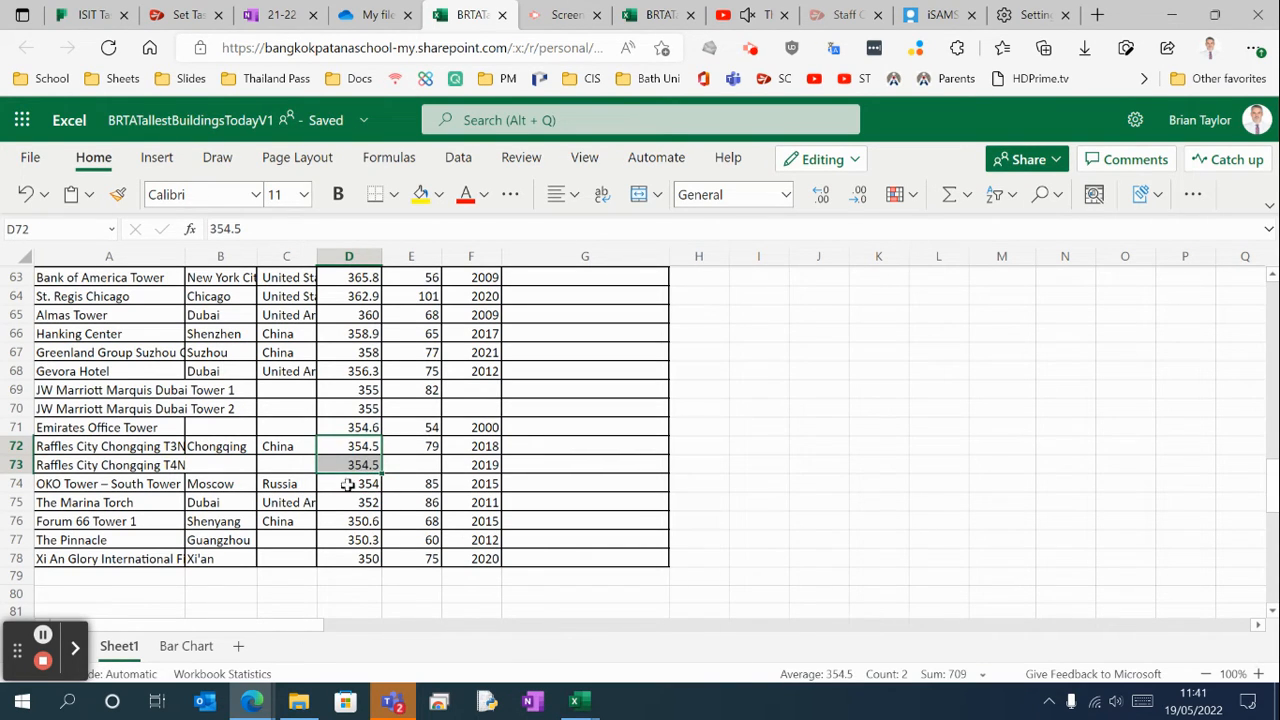
{"action": "key", "text": "Delete"}
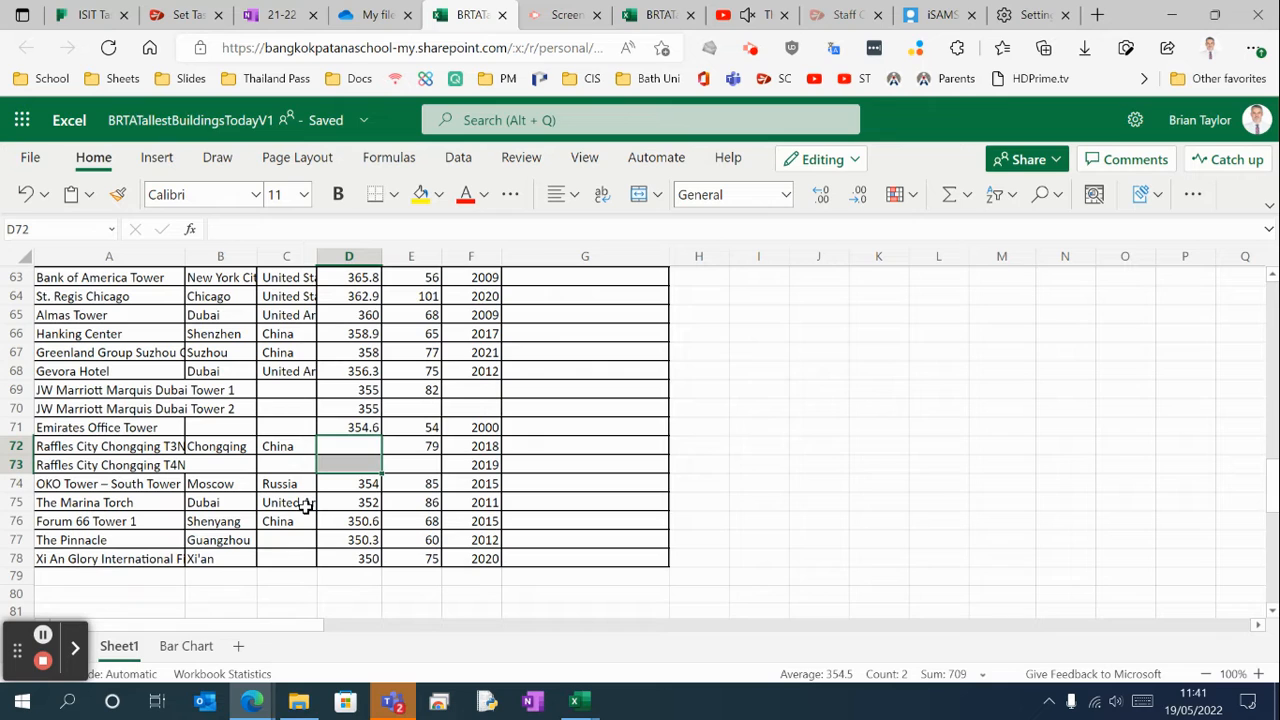
{"action": "key", "text": "ctrl+z"}
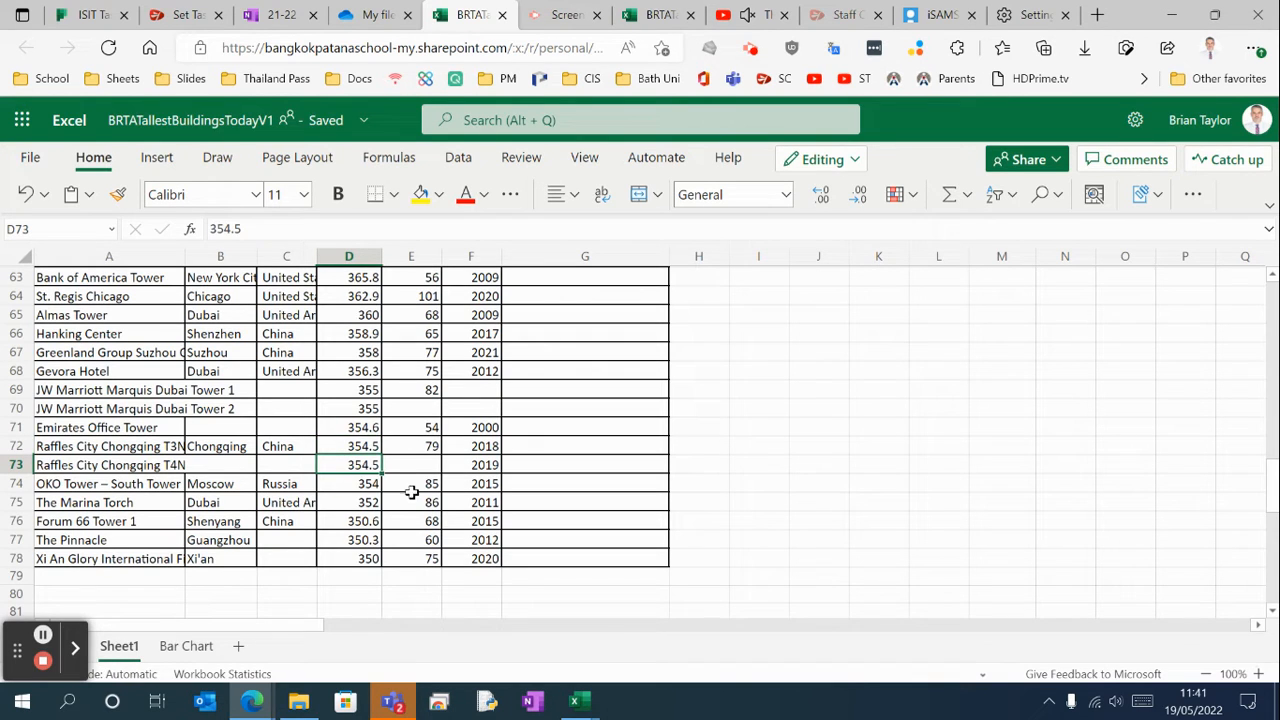
Step: Turn on major gridlines for the horizontal axis of the chart on the Bar Chart sheet
{"action": "left_click", "coordinate": [176, 646]}
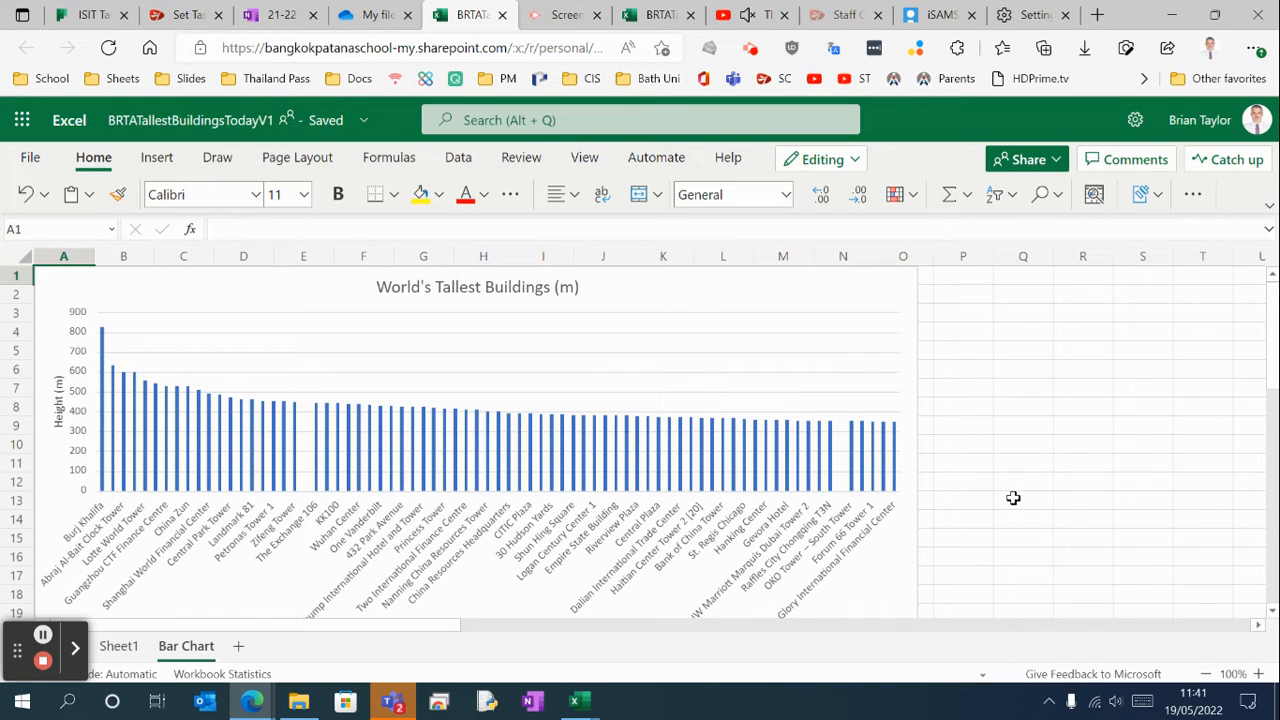
{"action": "right_click", "coordinate": [771, 302]}
{"action": "left_click", "coordinate": [806, 344]}
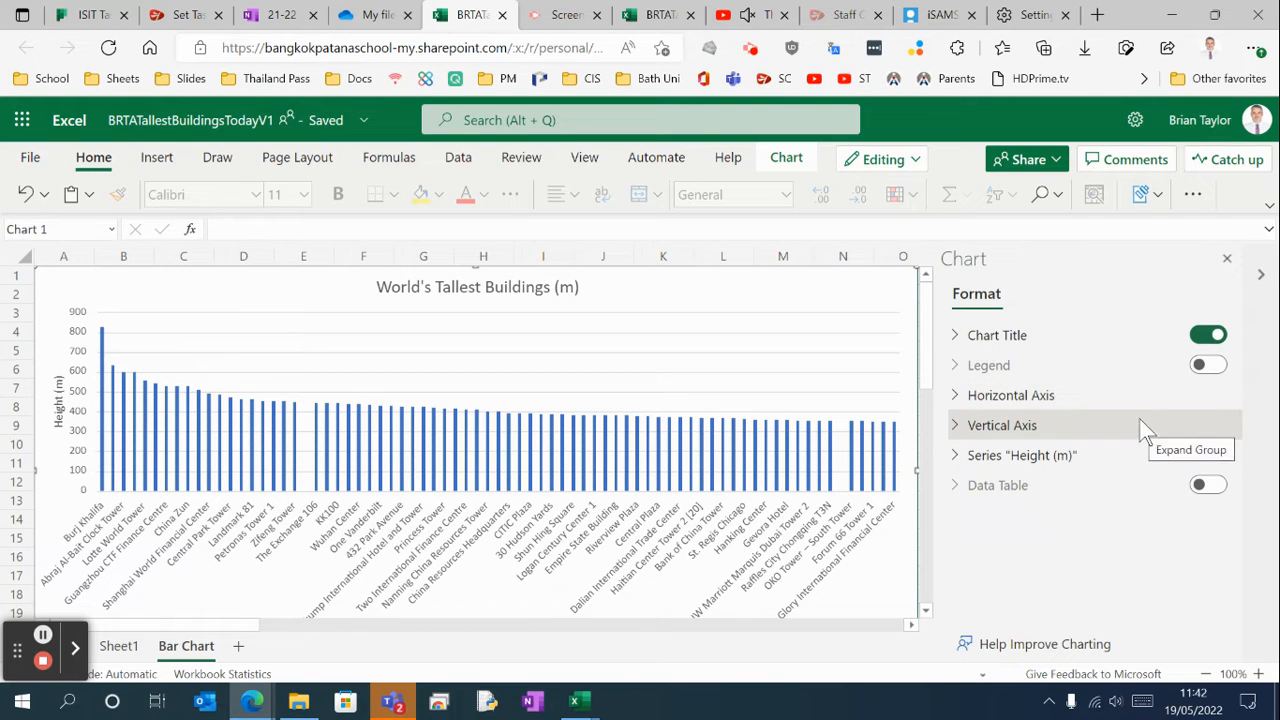
{"action": "left_click", "coordinate": [1143, 412]}
{"action": "left_click", "coordinate": [1143, 412]}
{"action": "left_click", "coordinate": [1143, 405]}
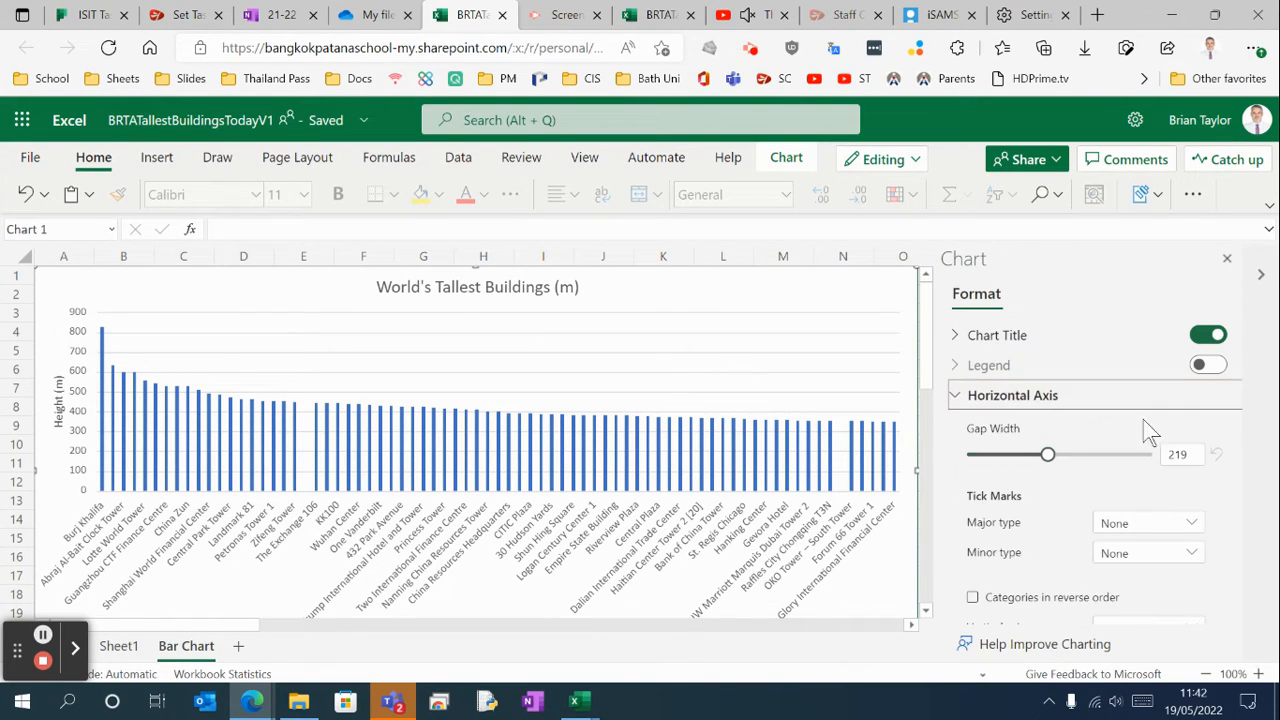
{"action": "left_click", "coordinate": [1176, 532]}
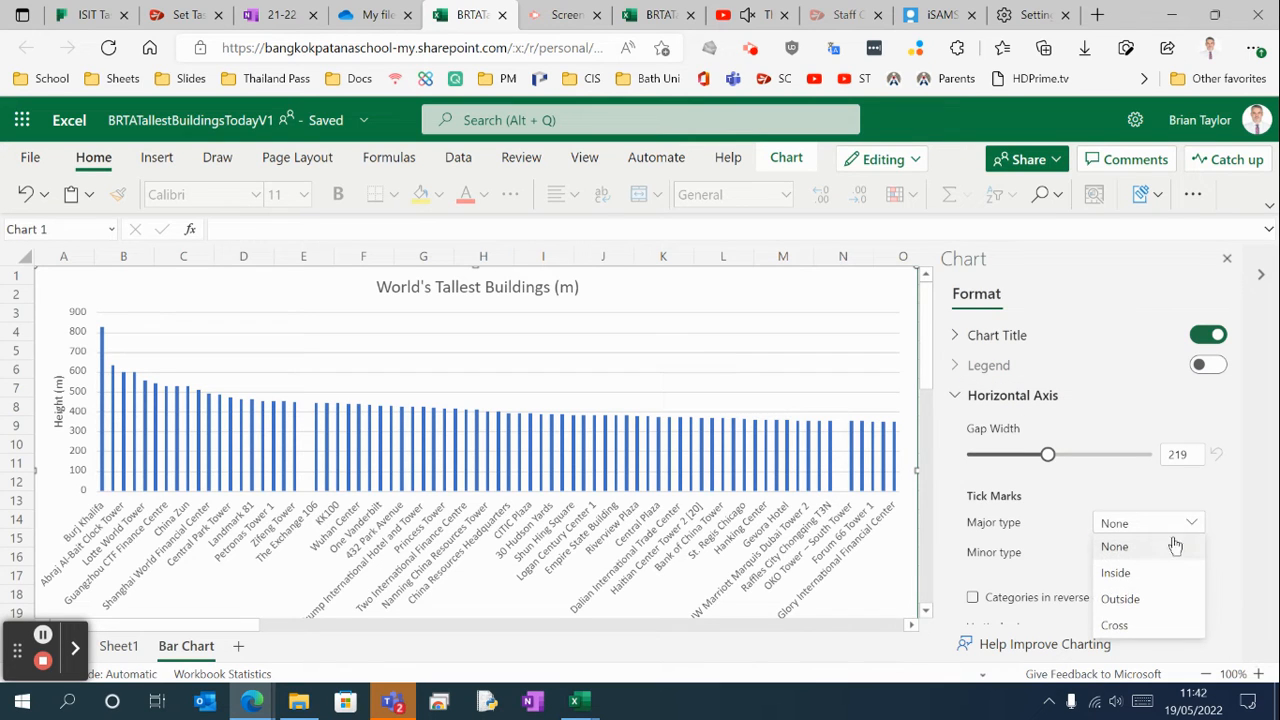
{"action": "left_click", "coordinate": [1140, 485]}
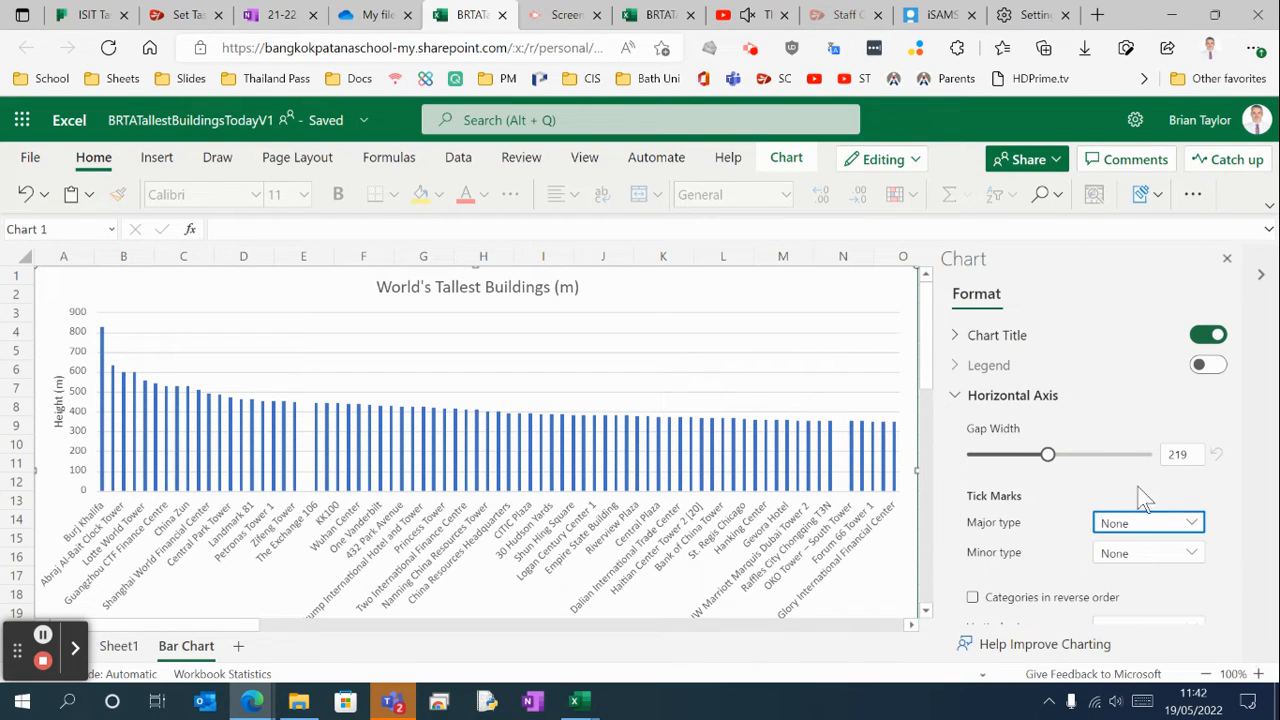
{"action": "scroll", "coordinate": [1138, 490], "scroll_direction": "down", "scroll_amount": 2}
{"action": "scroll", "coordinate": [1137, 492], "scroll_direction": "down", "scroll_amount": 5}
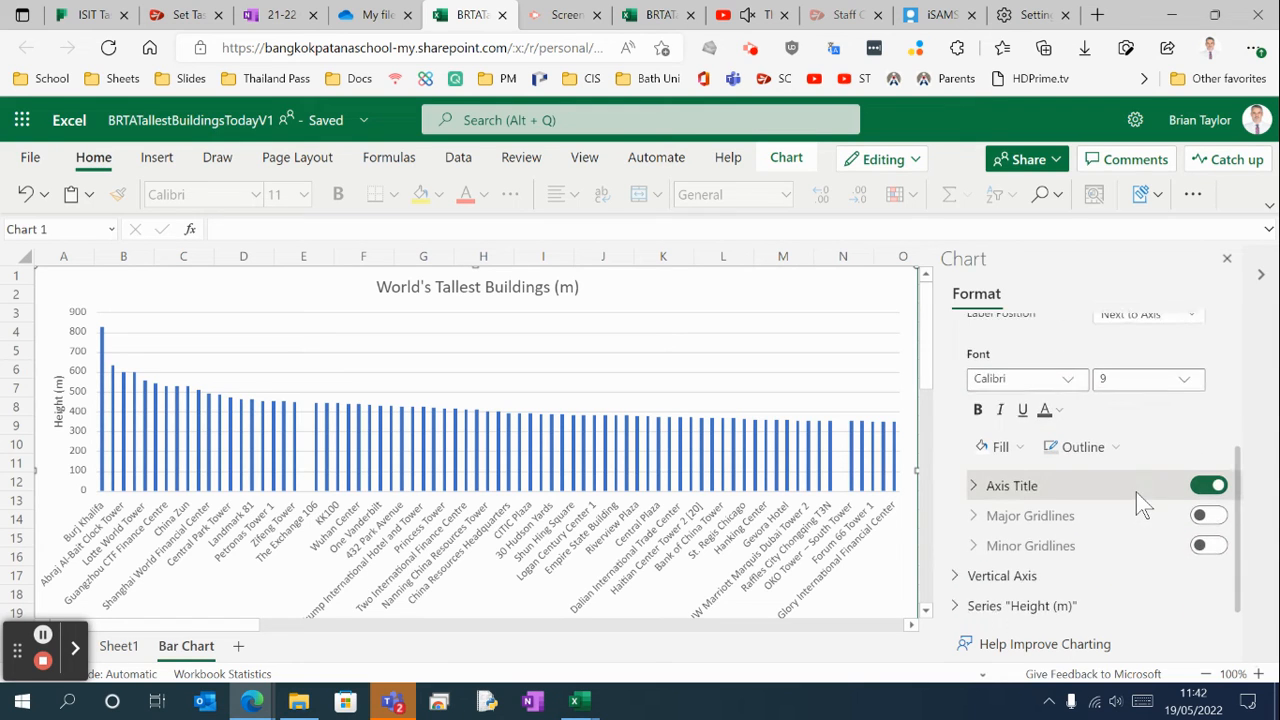
{"action": "left_click", "coordinate": [1203, 466]}
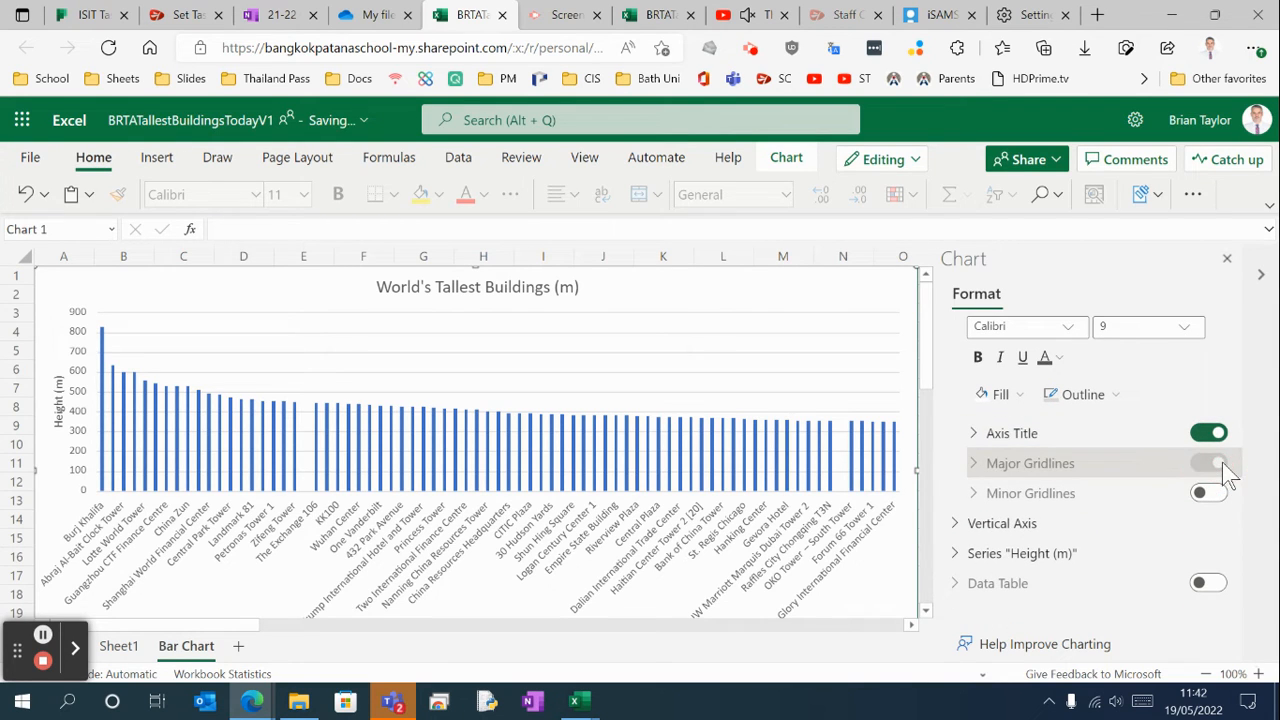
{"action": "left_click", "coordinate": [1216, 494]}
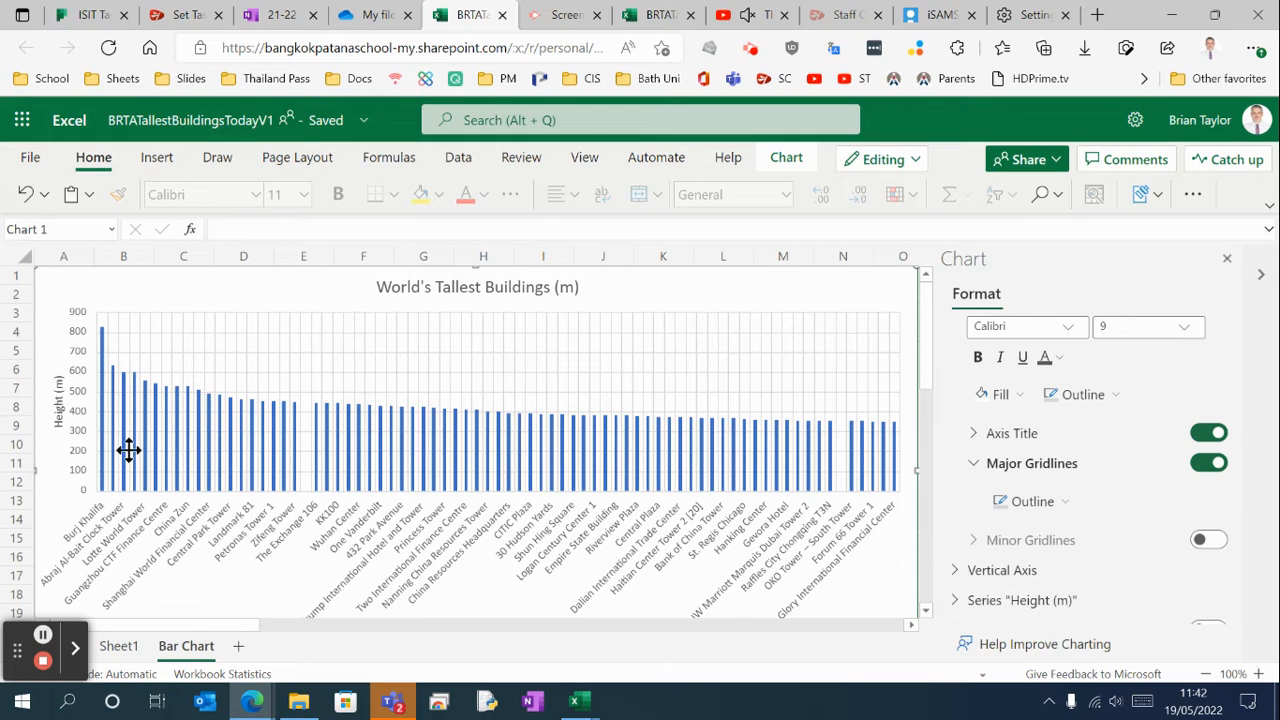
Step: Try a green fill behind the horizontal axis labels and undo it
{"action": "scroll", "coordinate": [1077, 511], "scroll_direction": "down", "scroll_amount": 1}
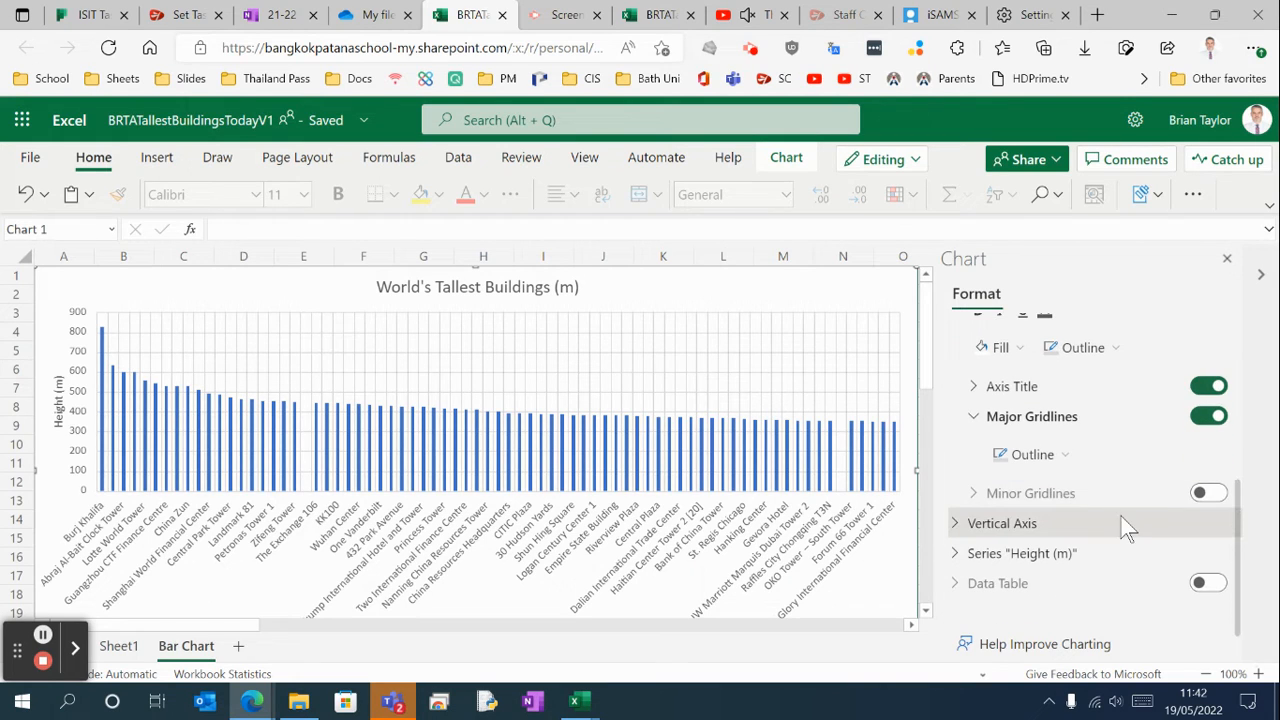
{"action": "scroll", "coordinate": [1110, 500], "scroll_direction": "up", "scroll_amount": 5}
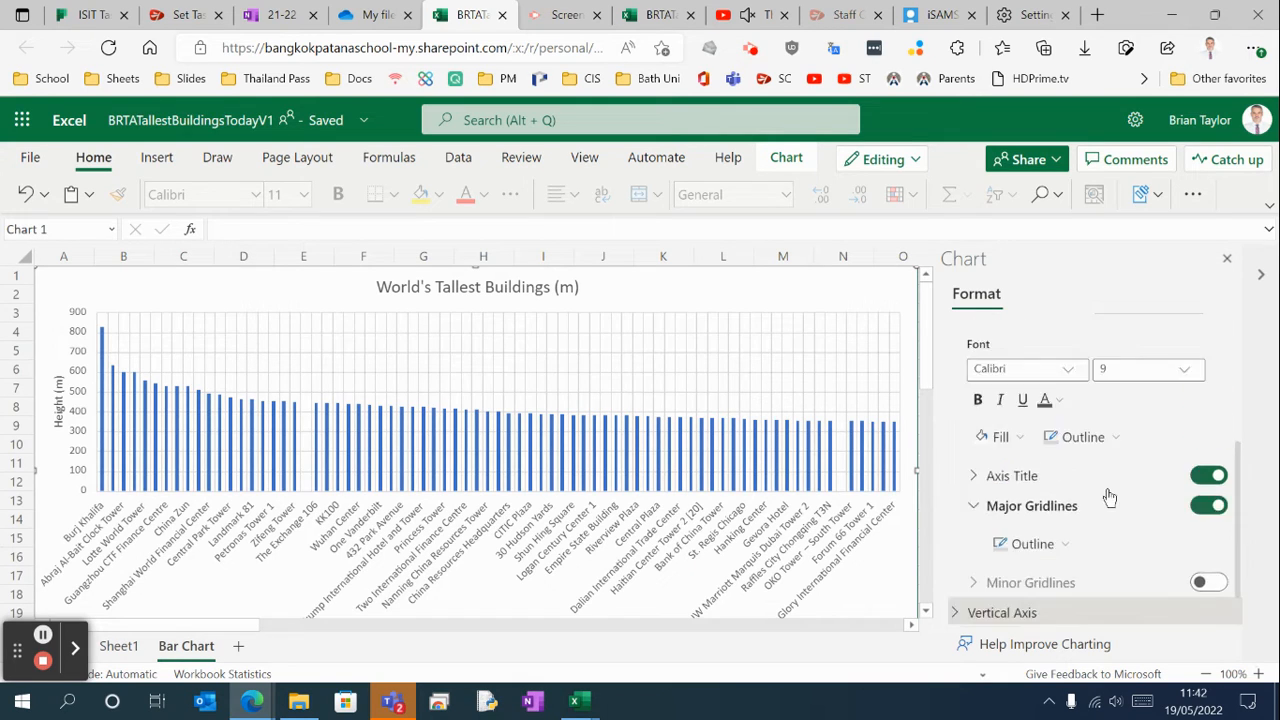
{"action": "scroll", "coordinate": [1070, 515], "scroll_direction": "down", "scroll_amount": 1}
{"action": "left_click", "coordinate": [1018, 514]}
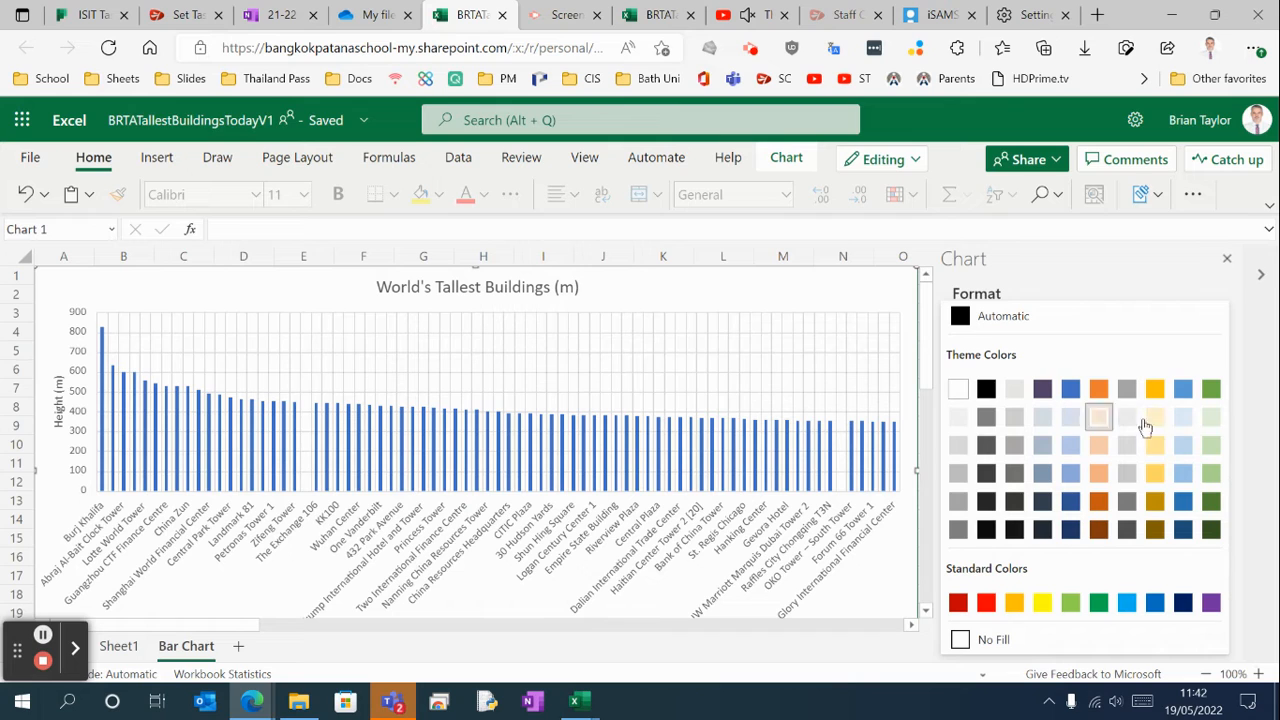
{"action": "left_click", "coordinate": [1211, 475]}
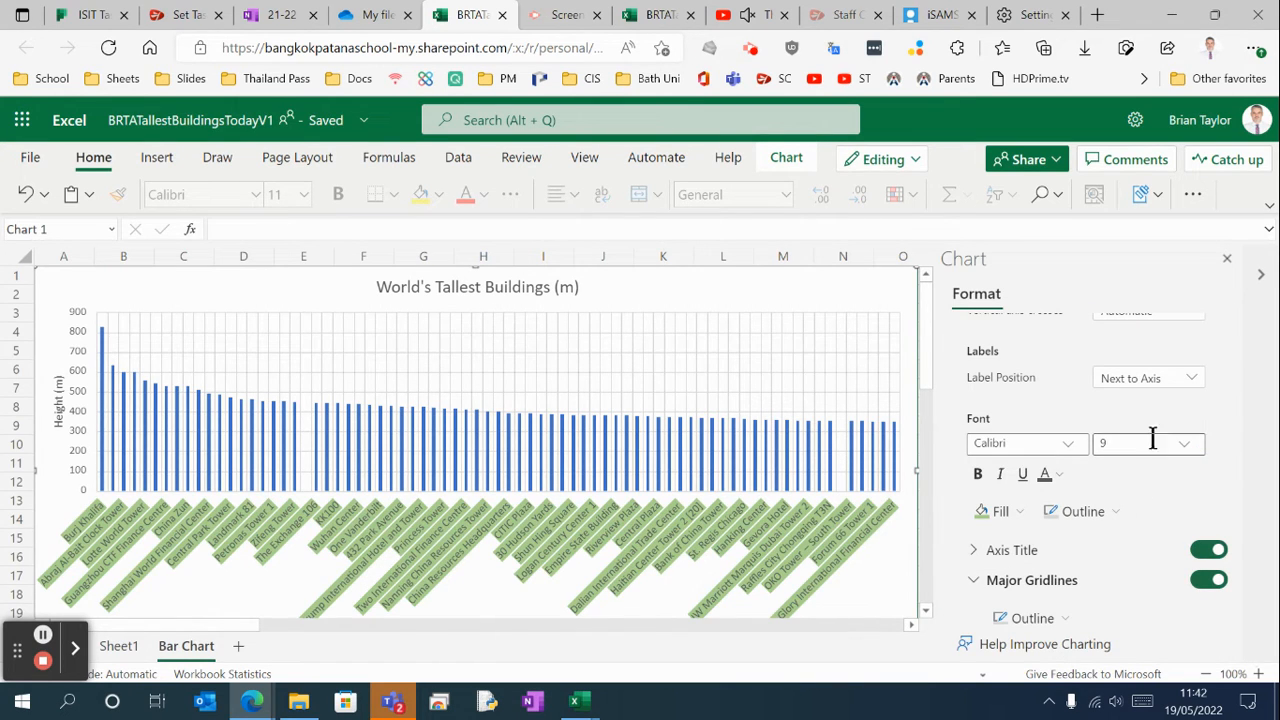
{"action": "scroll", "coordinate": [1190, 492], "scroll_direction": "up", "scroll_amount": 5}
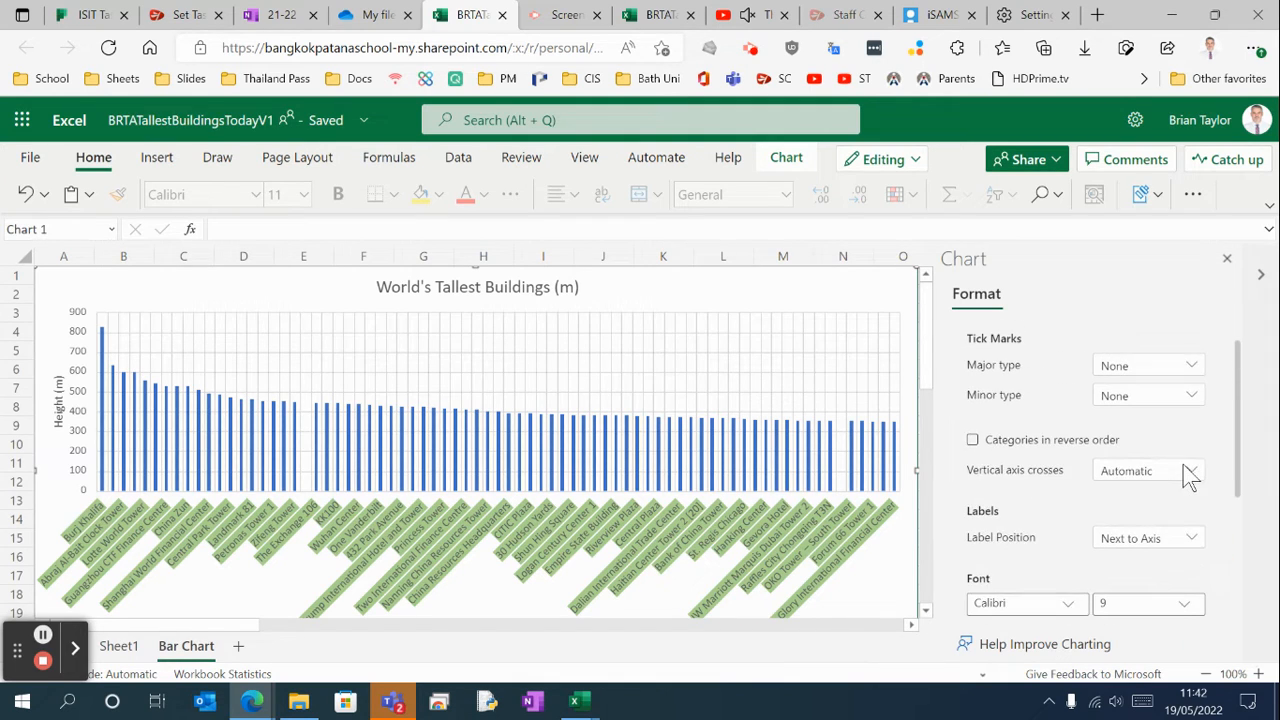
{"action": "left_click", "coordinate": [25, 194]}
{"action": "left_click", "coordinate": [25, 194]}
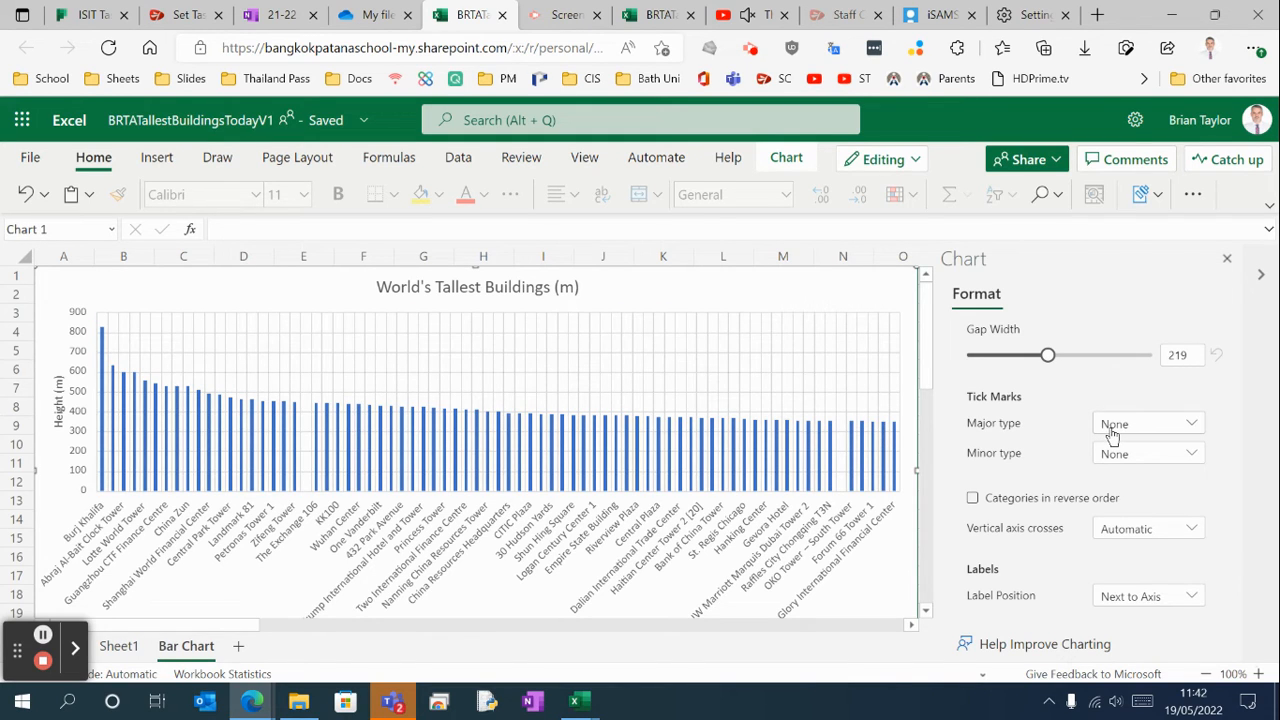
Step: Look through the horizontal axis formatting options, from the gap width and tick marks down to the gridline settings
{"action": "scroll", "coordinate": [1112, 434], "scroll_direction": "up", "scroll_amount": 3}
{"action": "scroll", "coordinate": [1116, 436], "scroll_direction": "down", "scroll_amount": 3}
{"action": "scroll", "coordinate": [1116, 436], "scroll_direction": "down", "scroll_amount": 8}
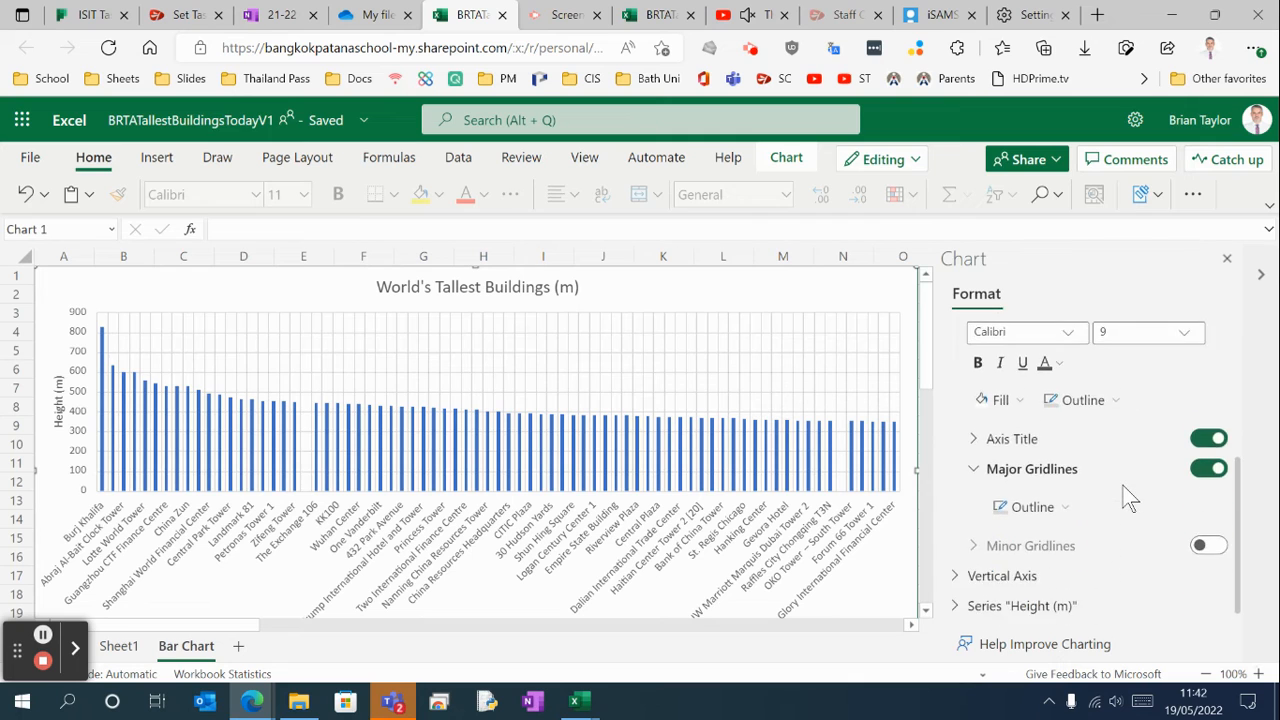
{"action": "scroll", "coordinate": [1128, 500], "scroll_direction": "up", "scroll_amount": 1}
{"action": "scroll", "coordinate": [1128, 500], "scroll_direction": "down", "scroll_amount": 2}
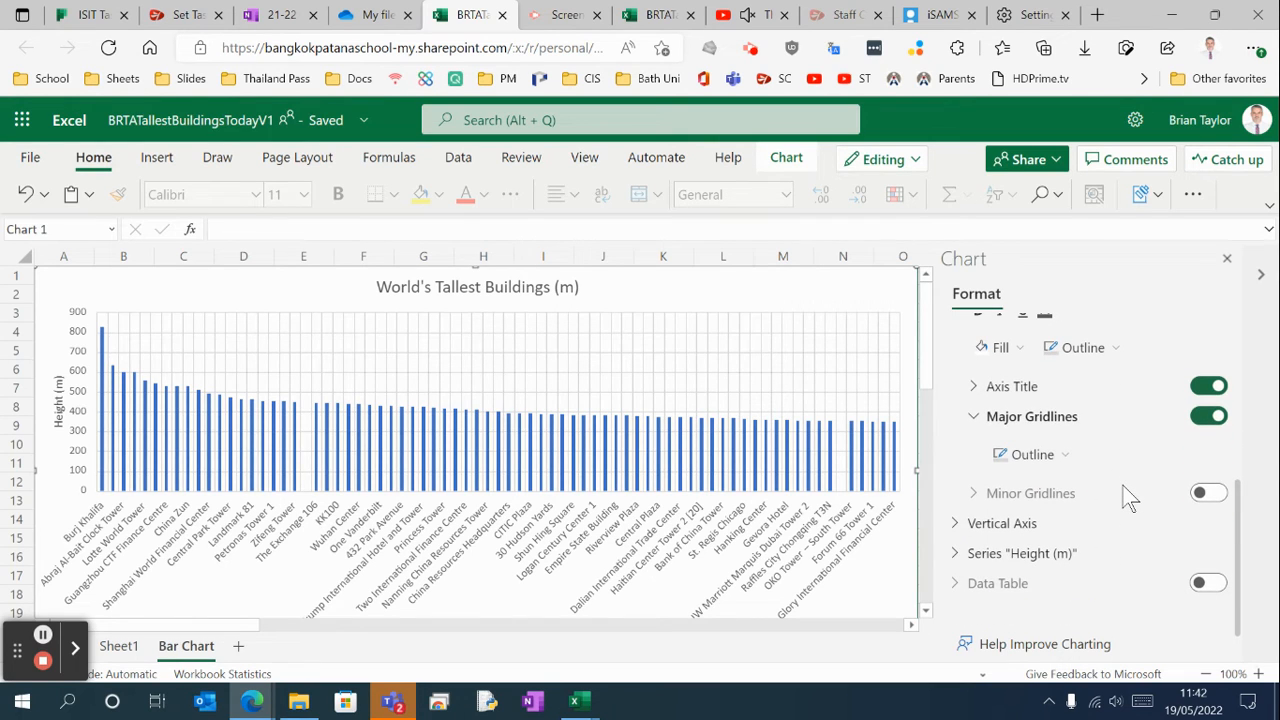
{"action": "scroll", "coordinate": [1121, 479], "scroll_direction": "up", "scroll_amount": 4}
Step: Clear the gridline selection and return to the formatting options for the whole chart
{"action": "left_click", "coordinate": [896, 371]}
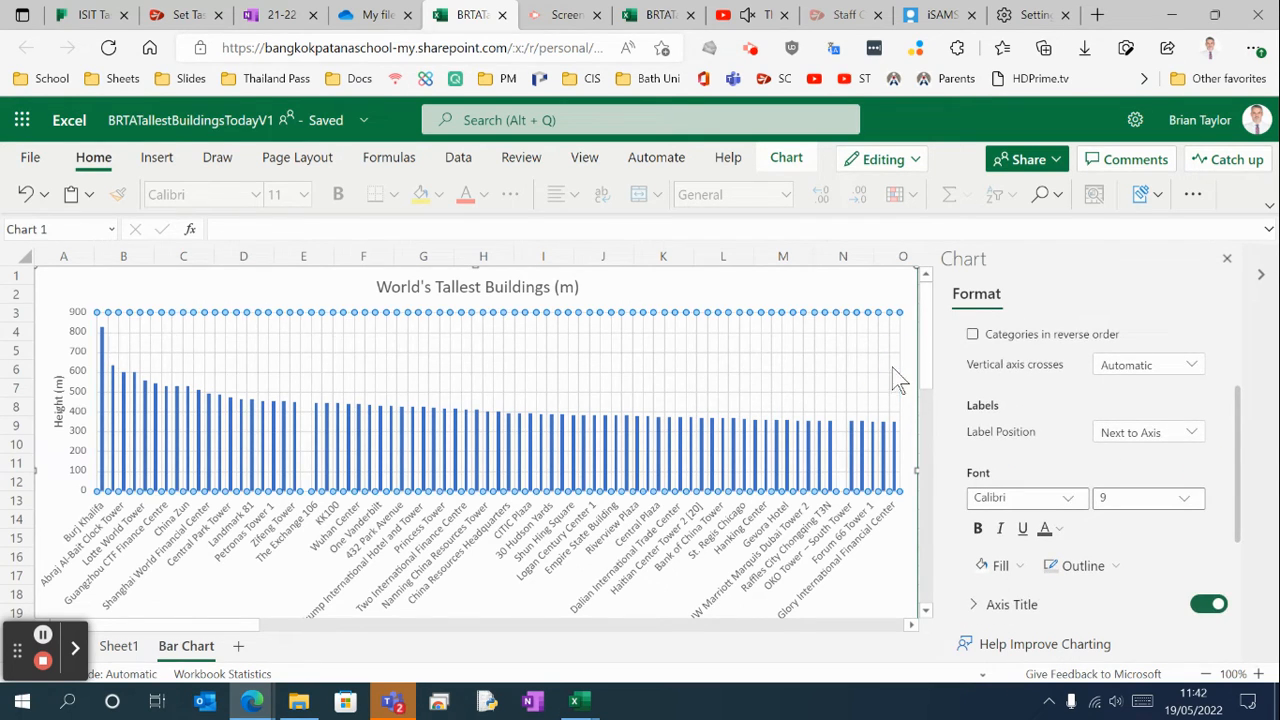
{"action": "left_click", "coordinate": [852, 294]}
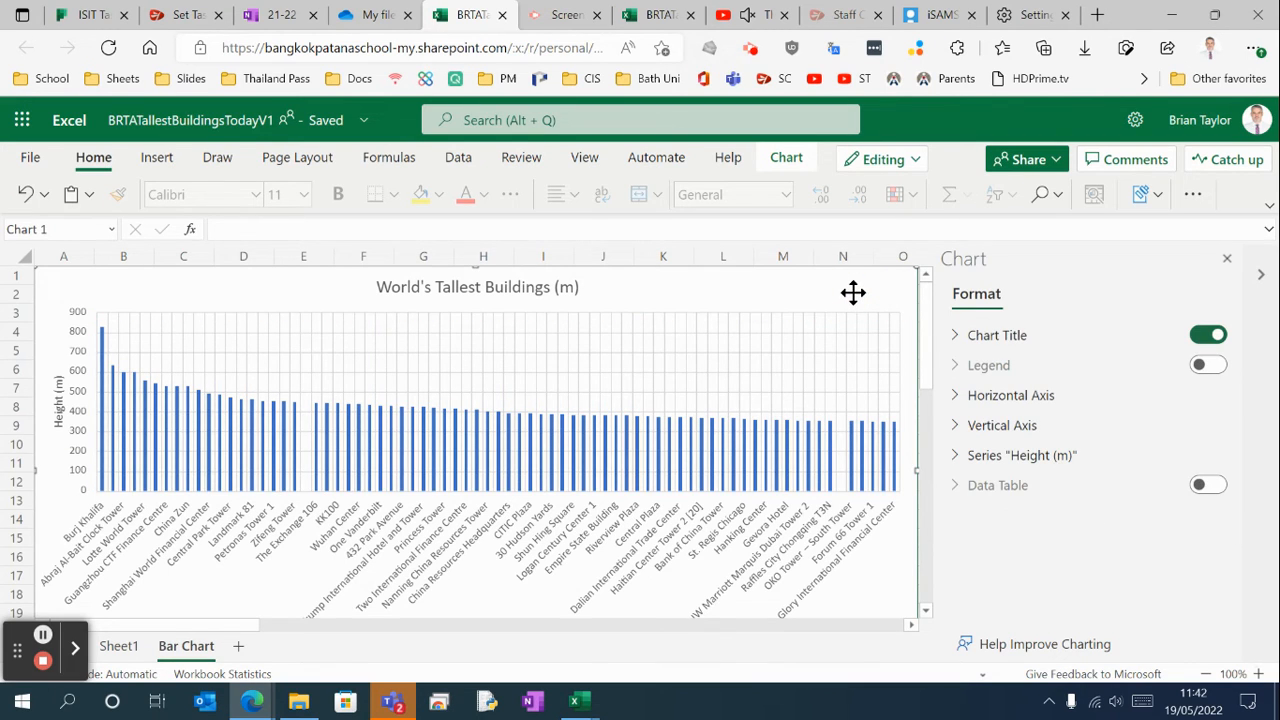
{"action": "right_click", "coordinate": [853, 292]}
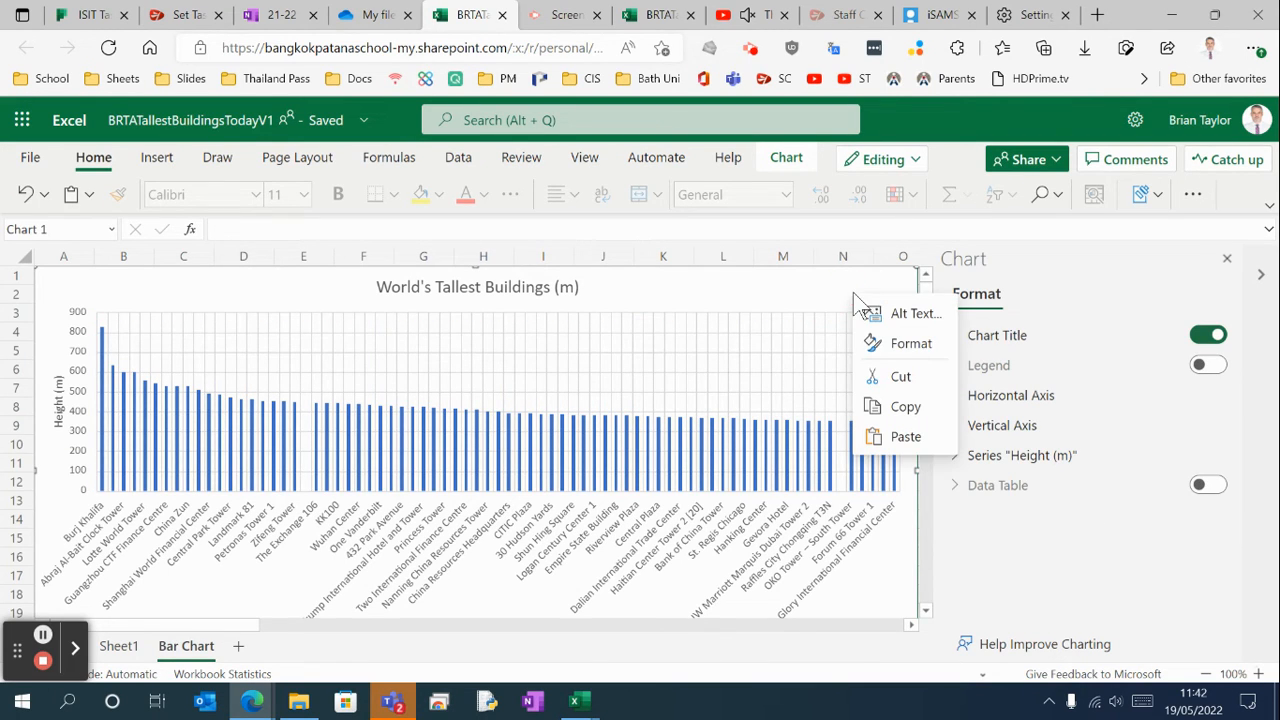
{"action": "left_click", "coordinate": [905, 347]}
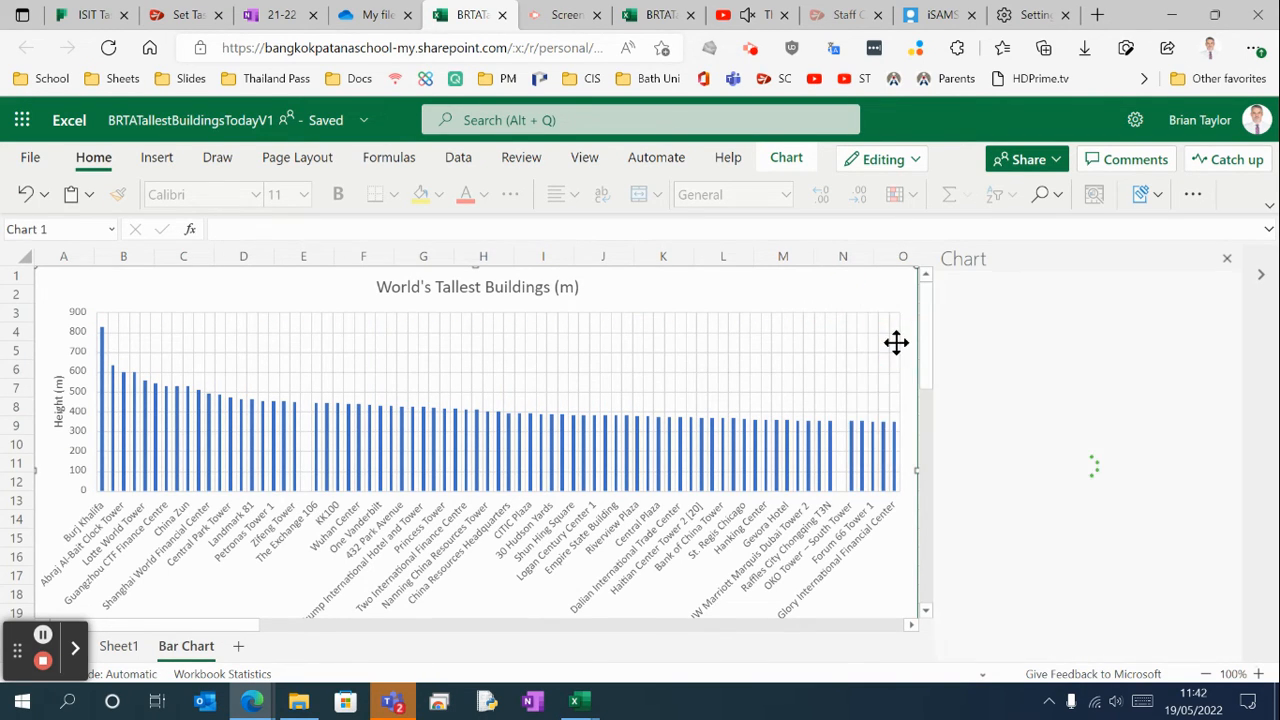
{"action": "left_click", "coordinate": [788, 160]}
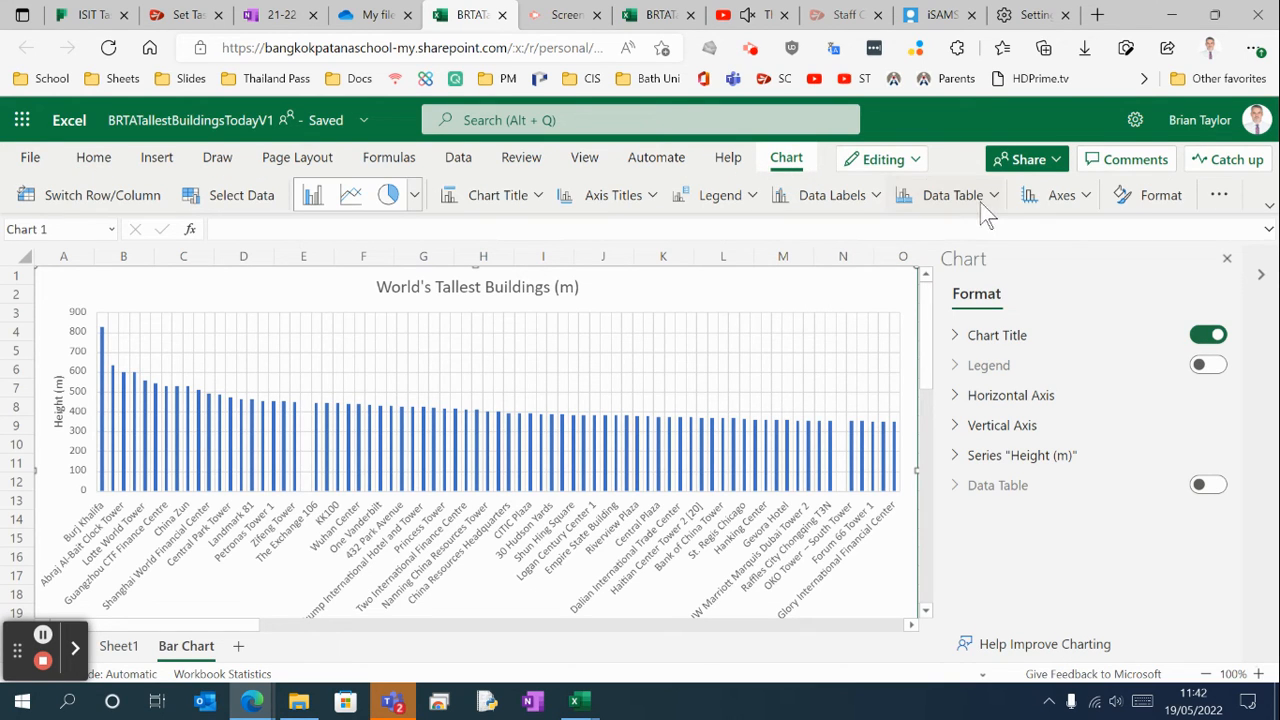
{"action": "left_click", "coordinate": [1158, 197]}
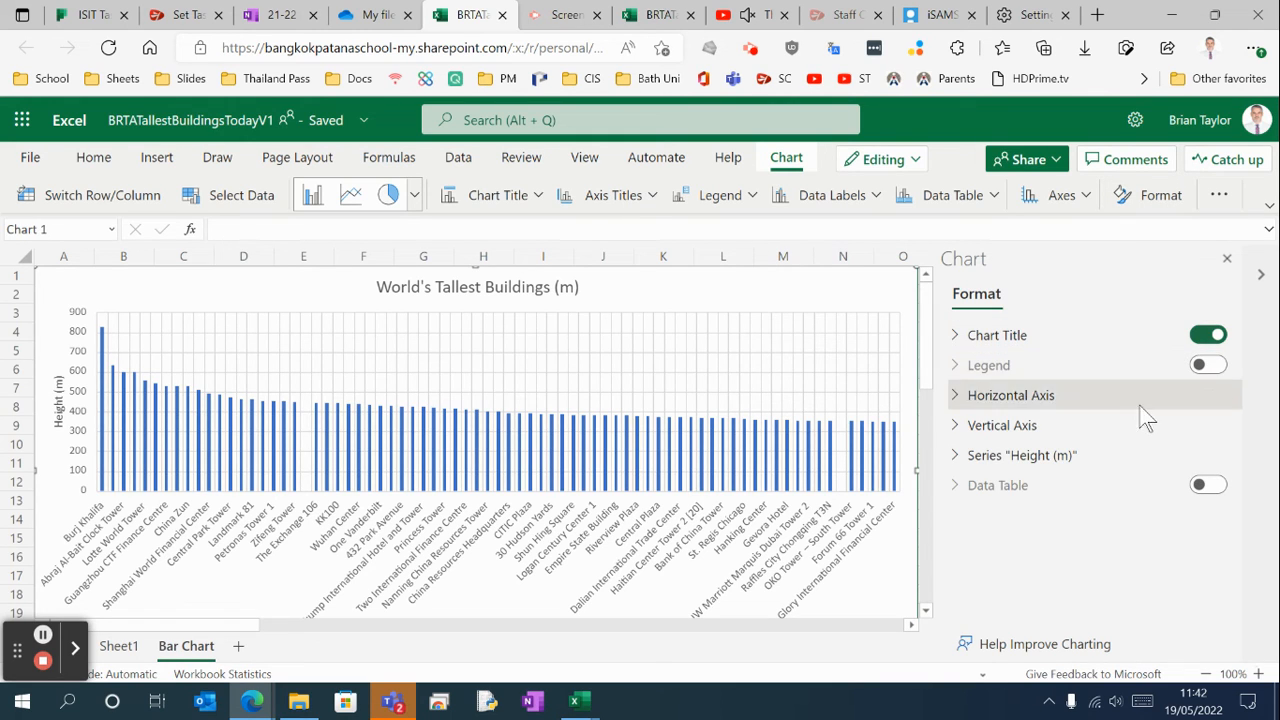
{"action": "left_click", "coordinate": [785, 345]}
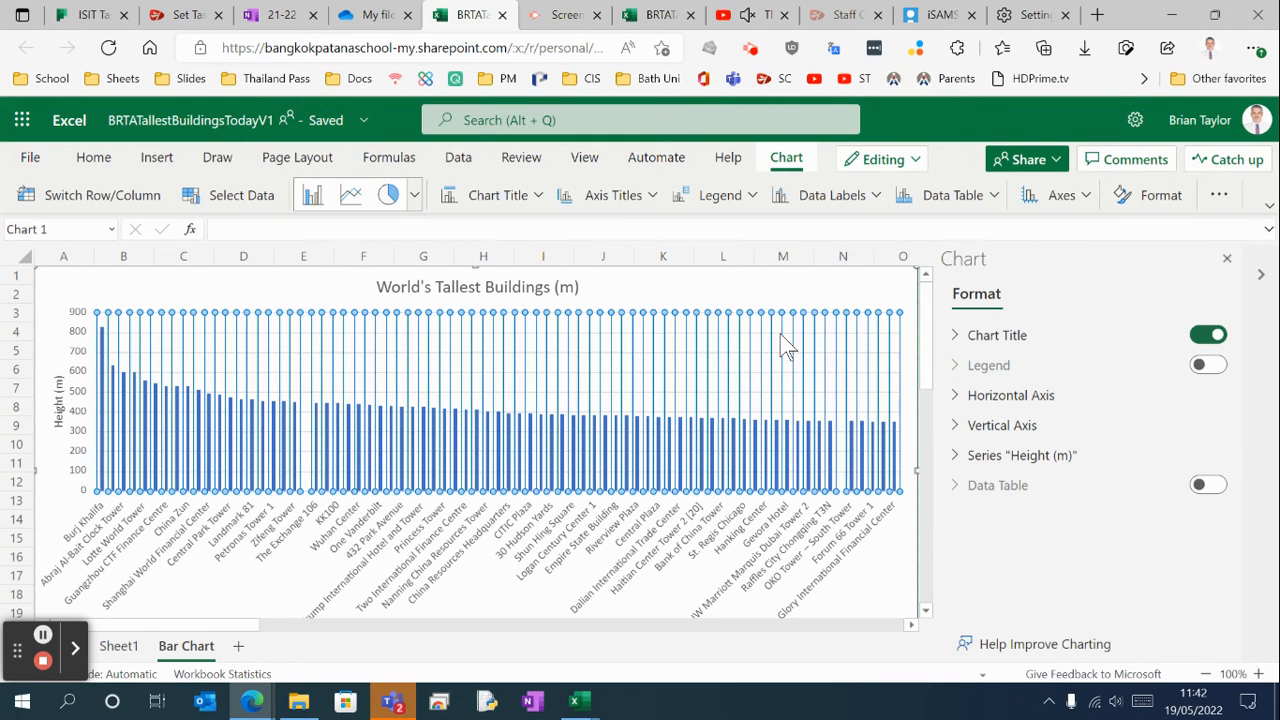
{"action": "left_click", "coordinate": [800, 284]}
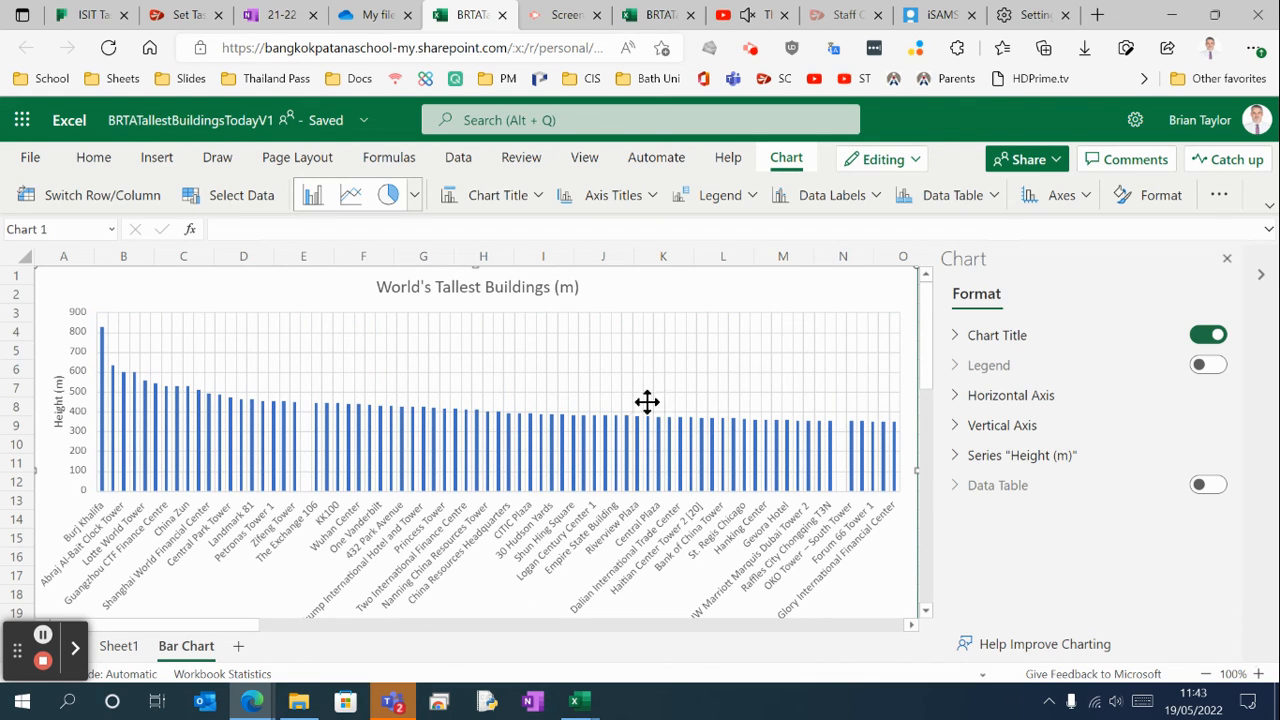